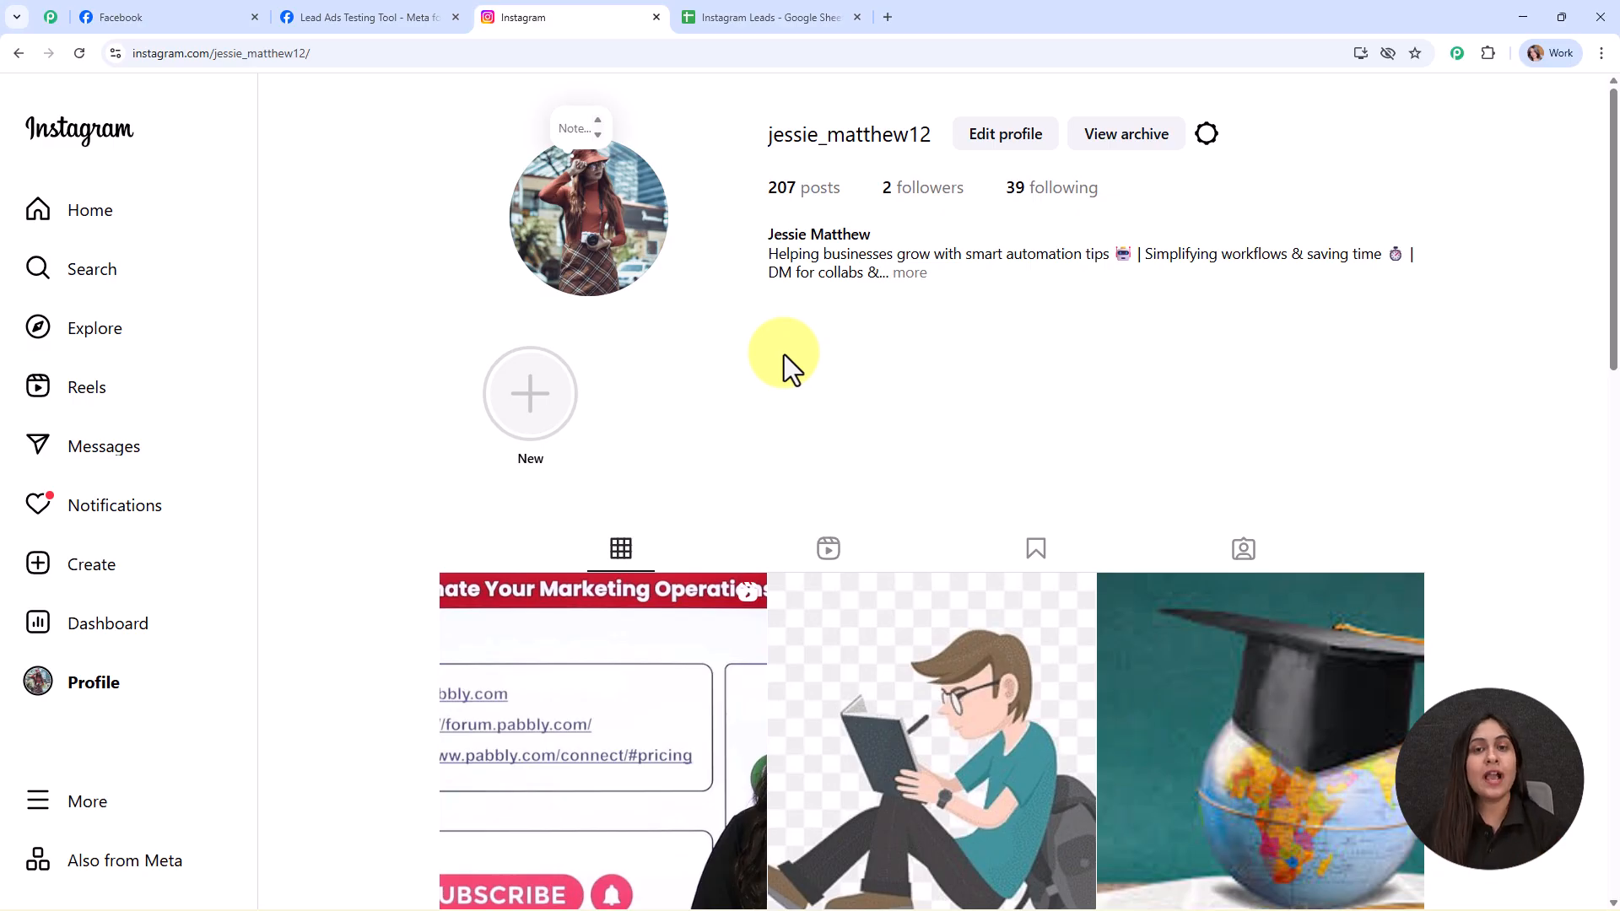
- Switch from the Instagram profile to the NaturalGlow Skincare Facebook page tab
left_click(211, 17)
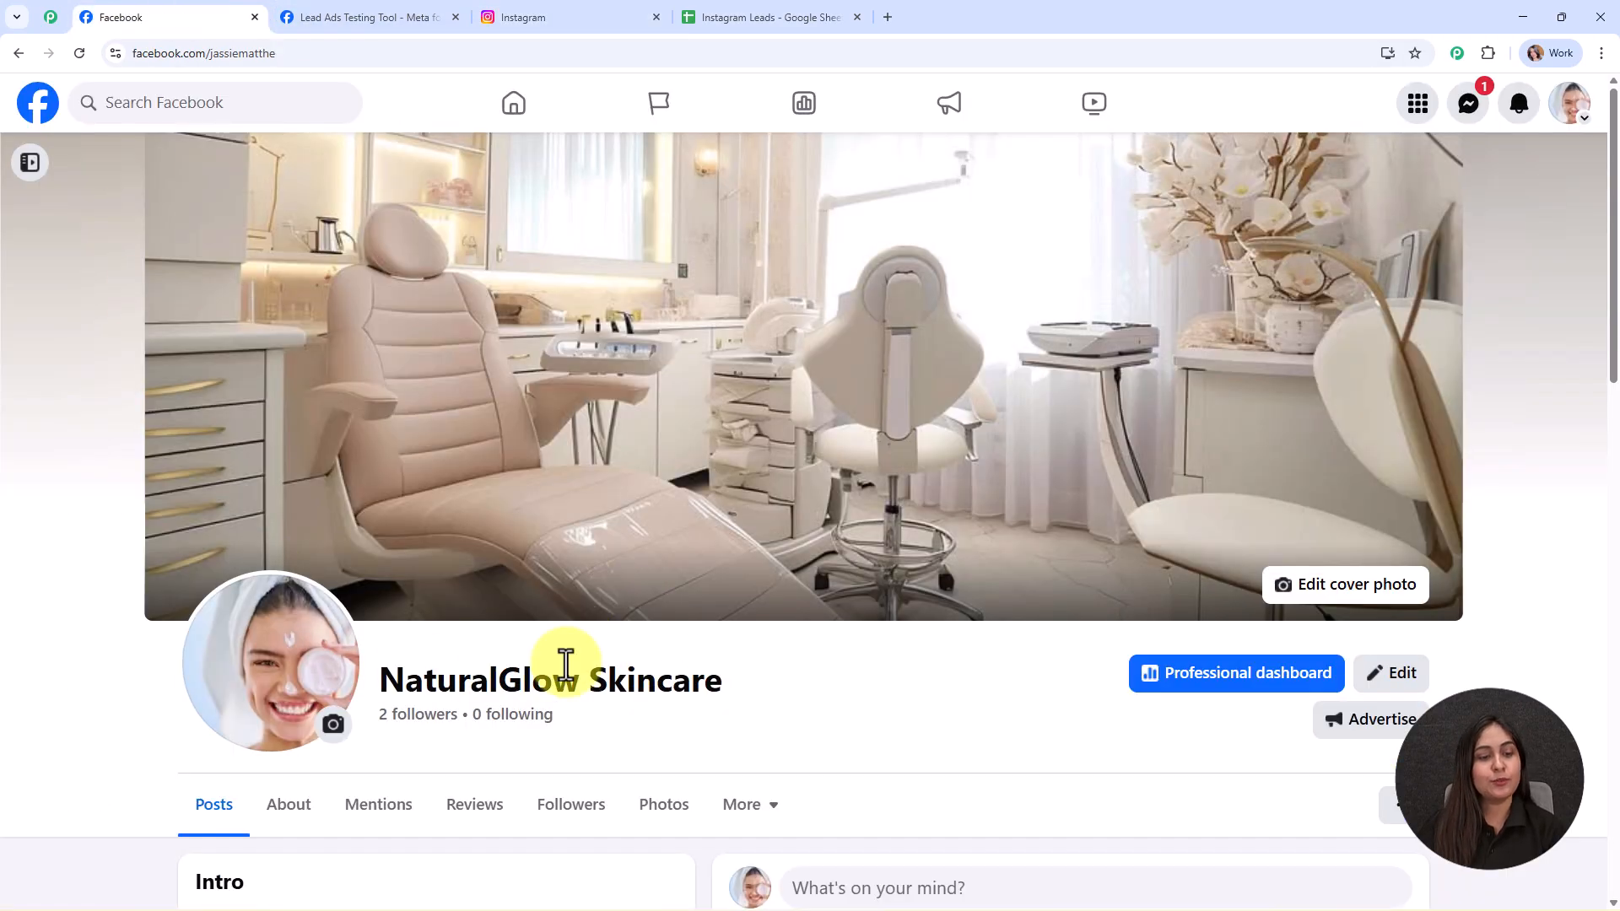
left_click_drag(379, 679, 731, 681)
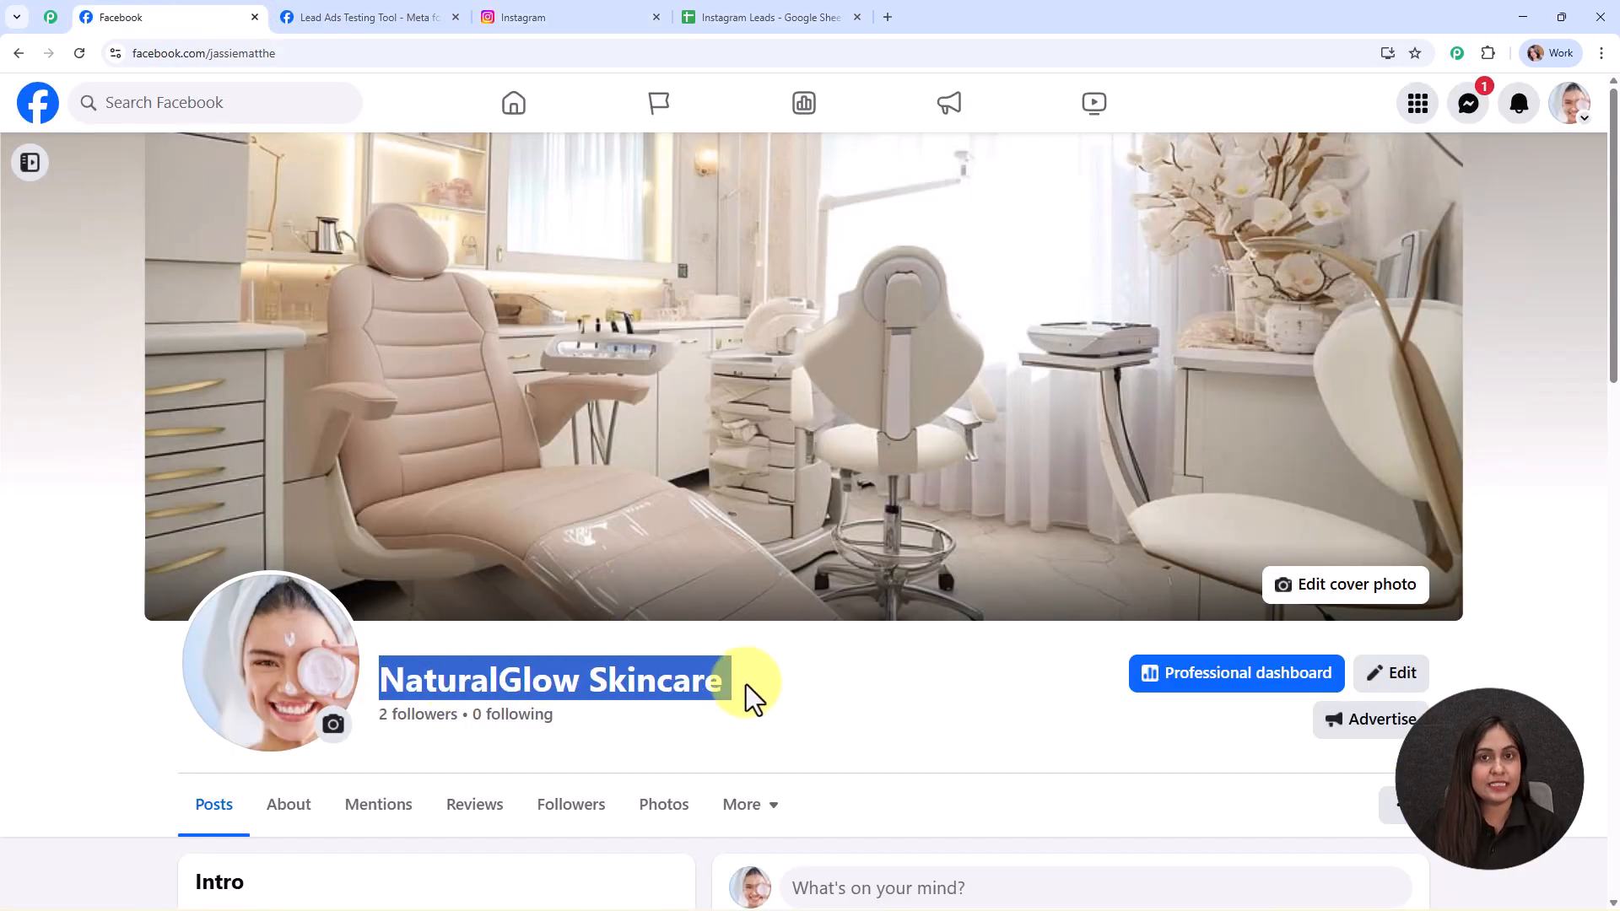
left_click(808, 675)
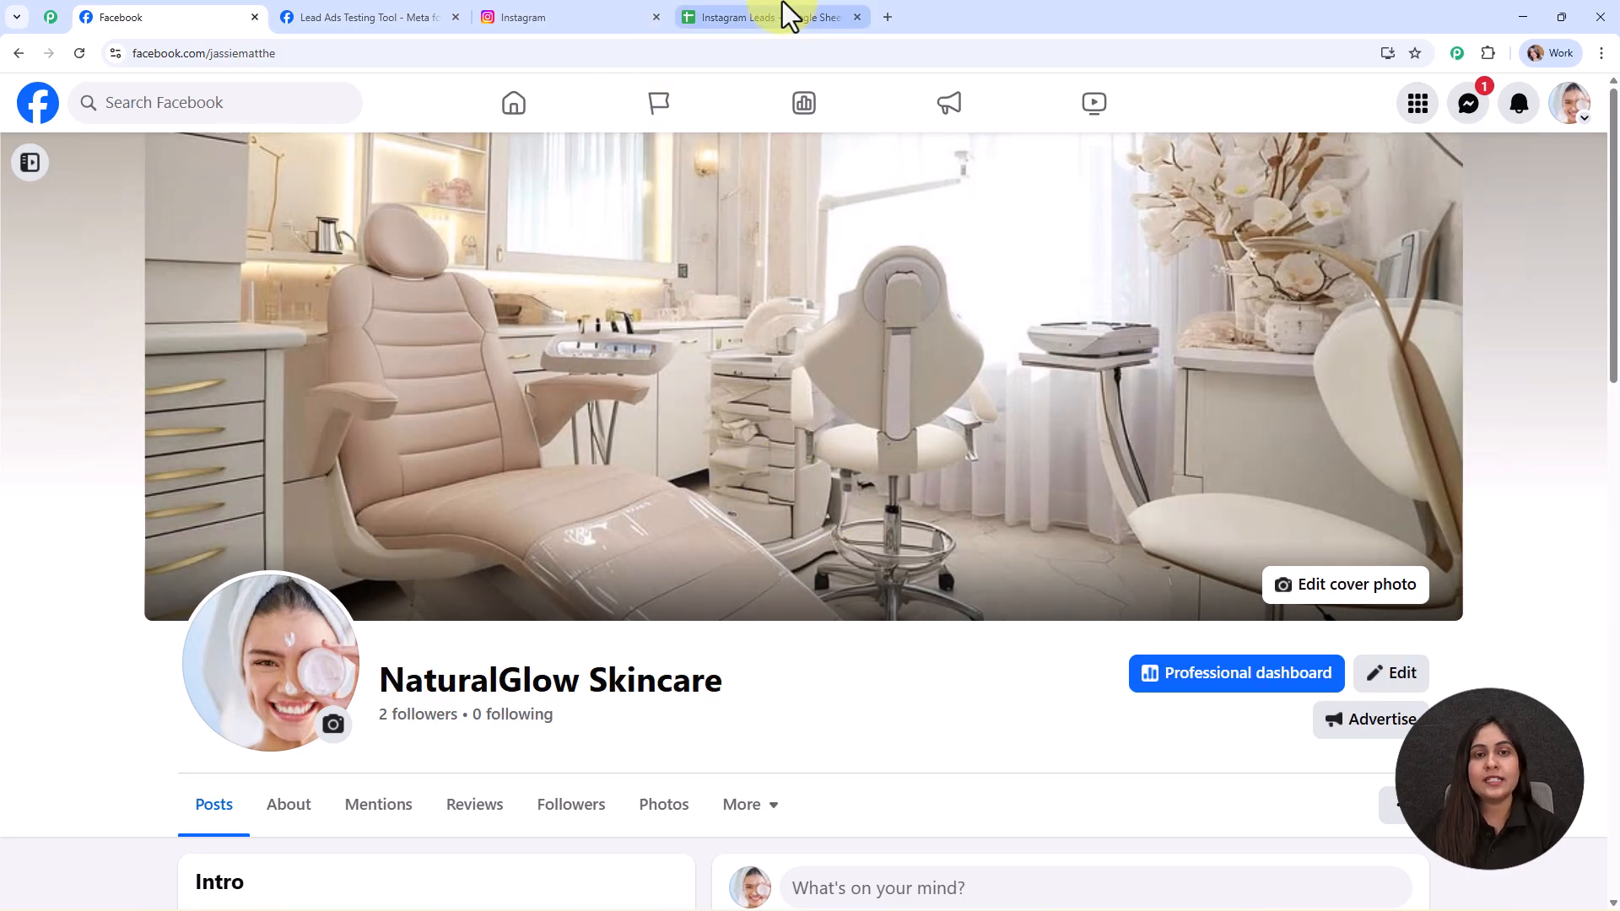
- Switch to the Instagram Leads spreadsheet with its Name, Email, Phone Number and Skin Type columns
left_click(785, 12)
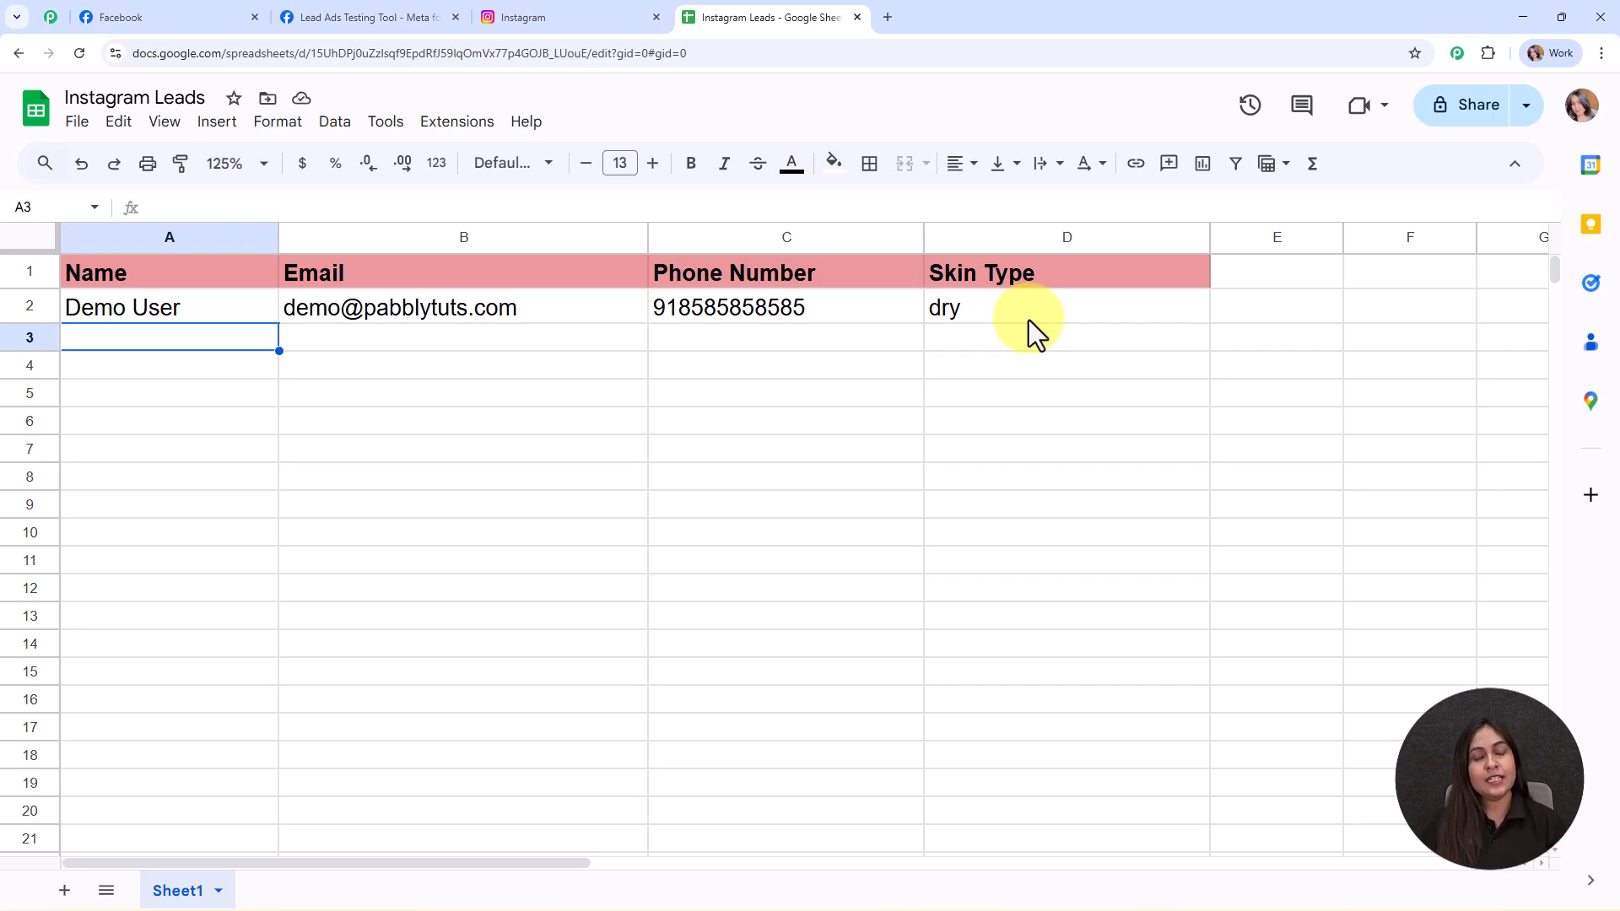
- Submit the NaturalGlow Lead Form test lead with skin type Oily and close the preview
left_click(341, 3)
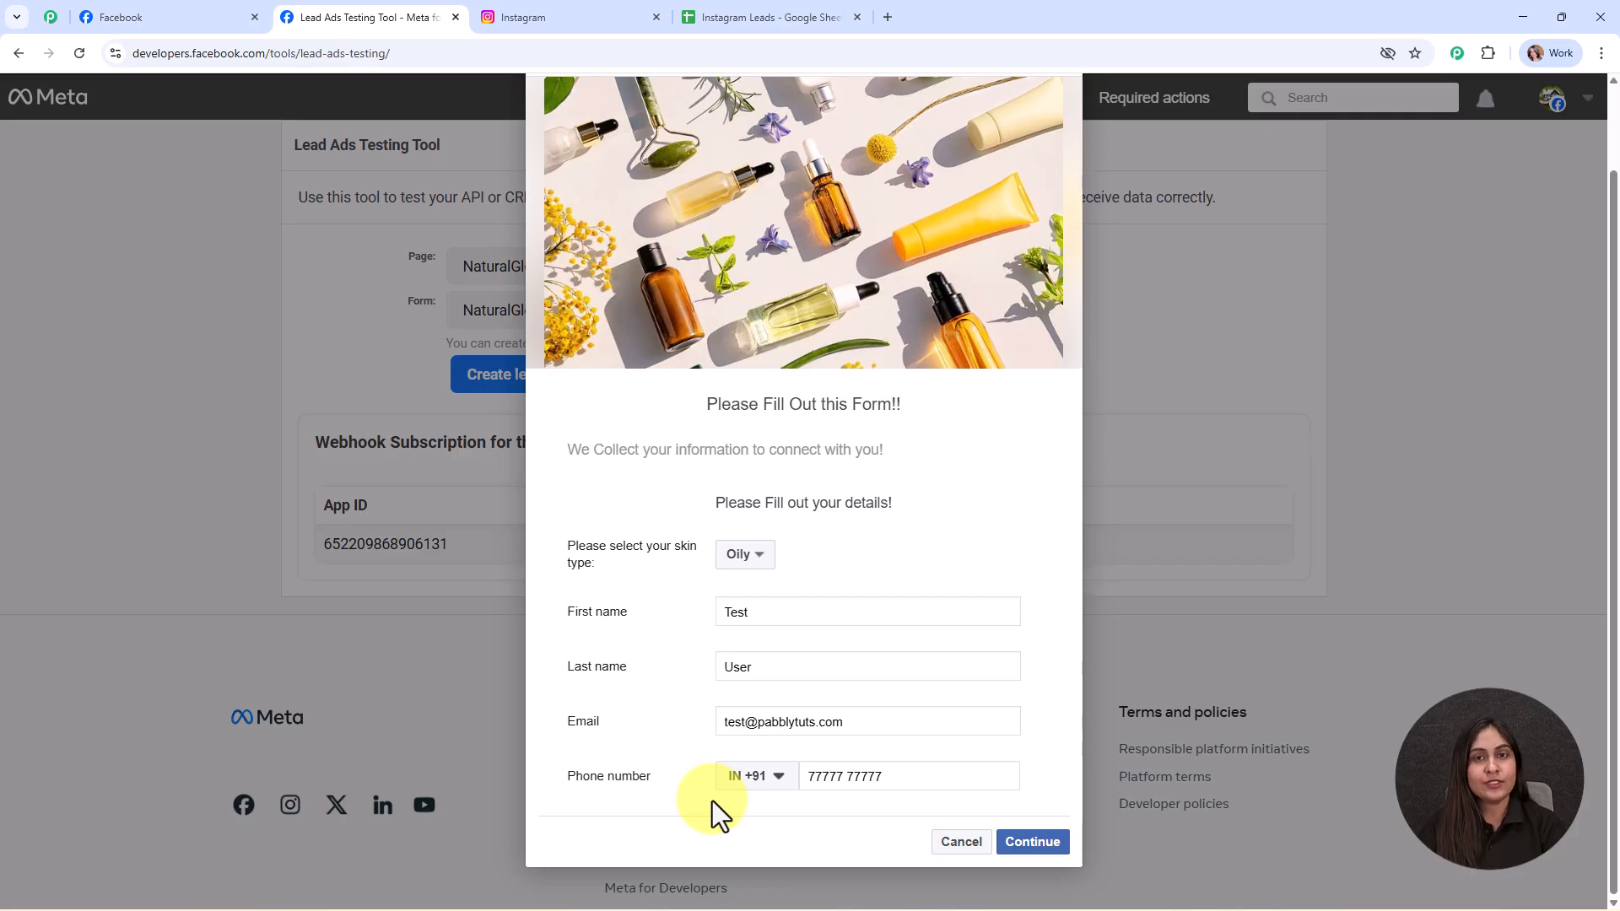
left_click(1043, 845)
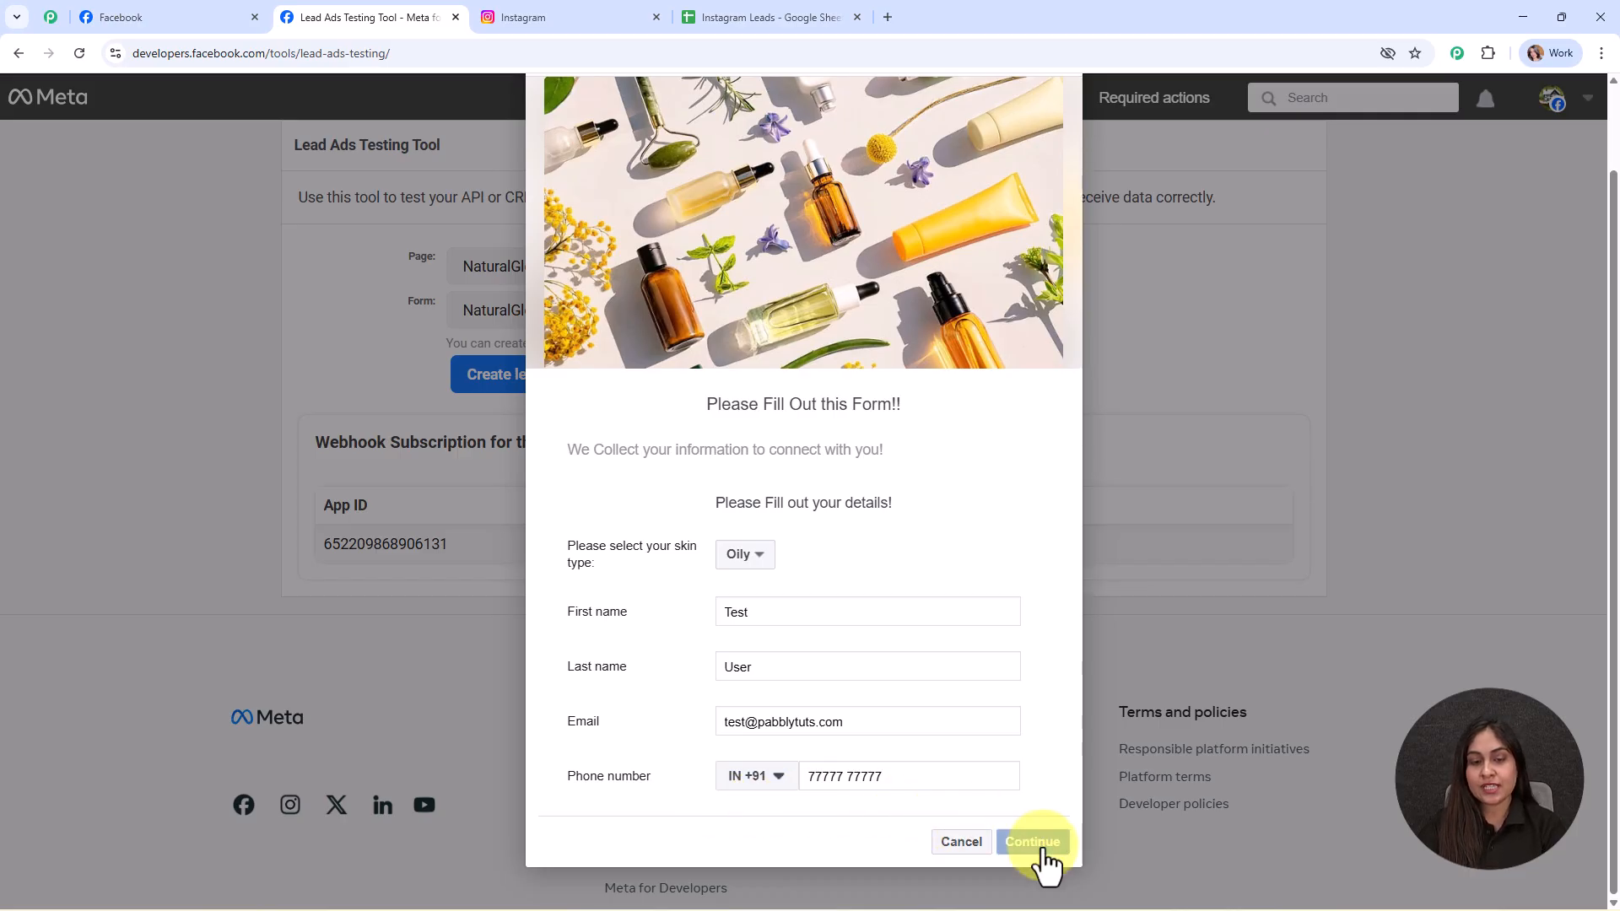
left_click(1039, 650)
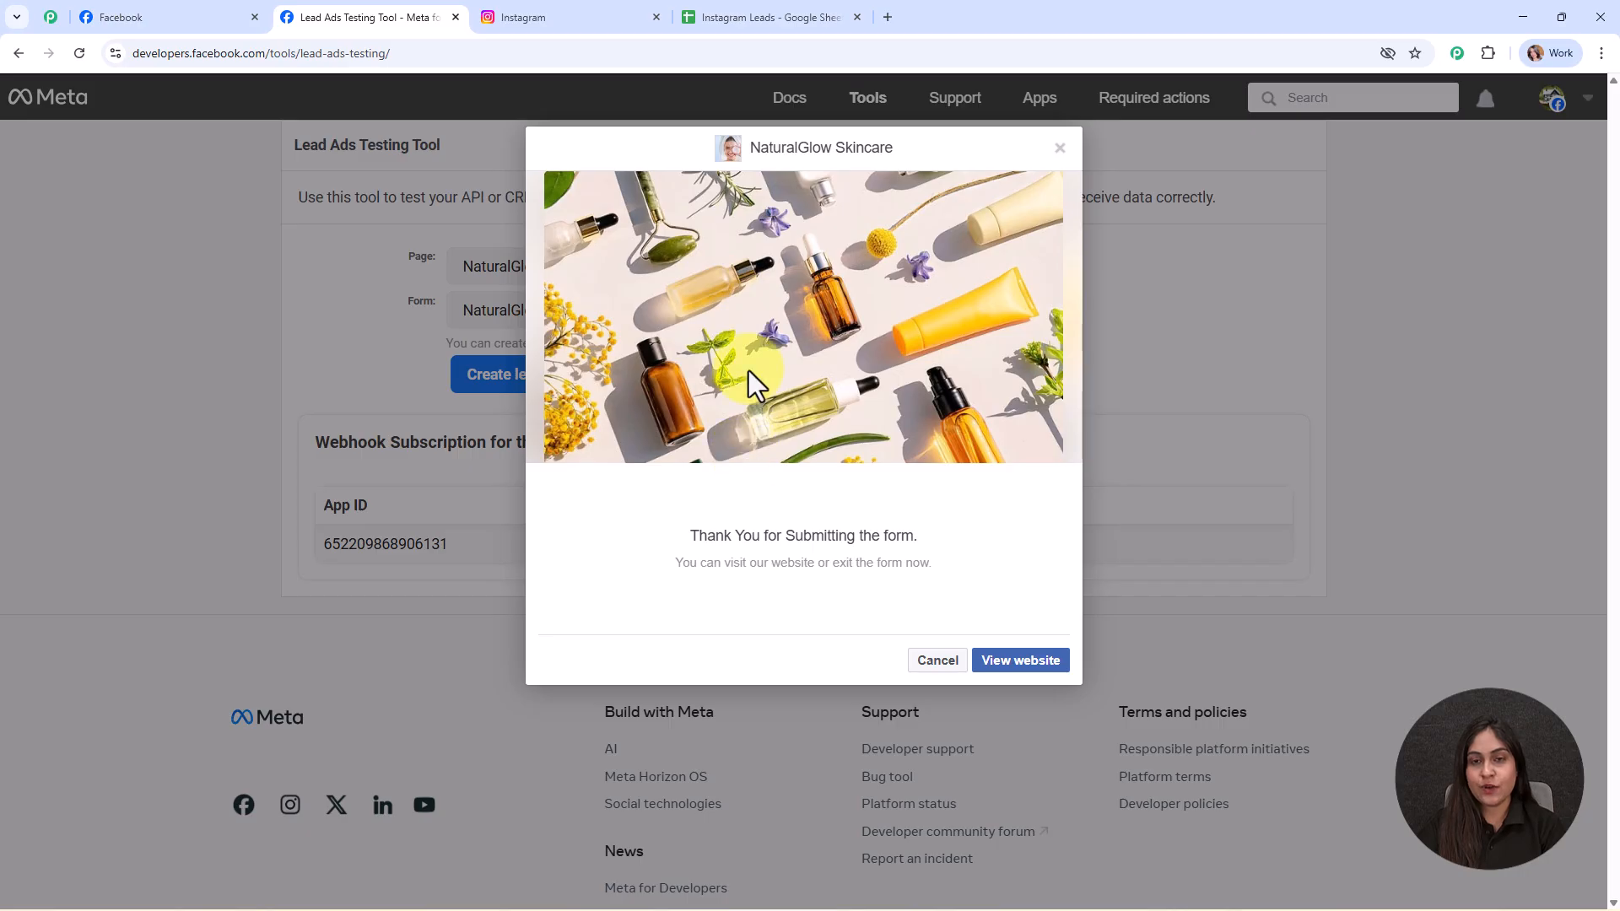
left_click(1061, 149)
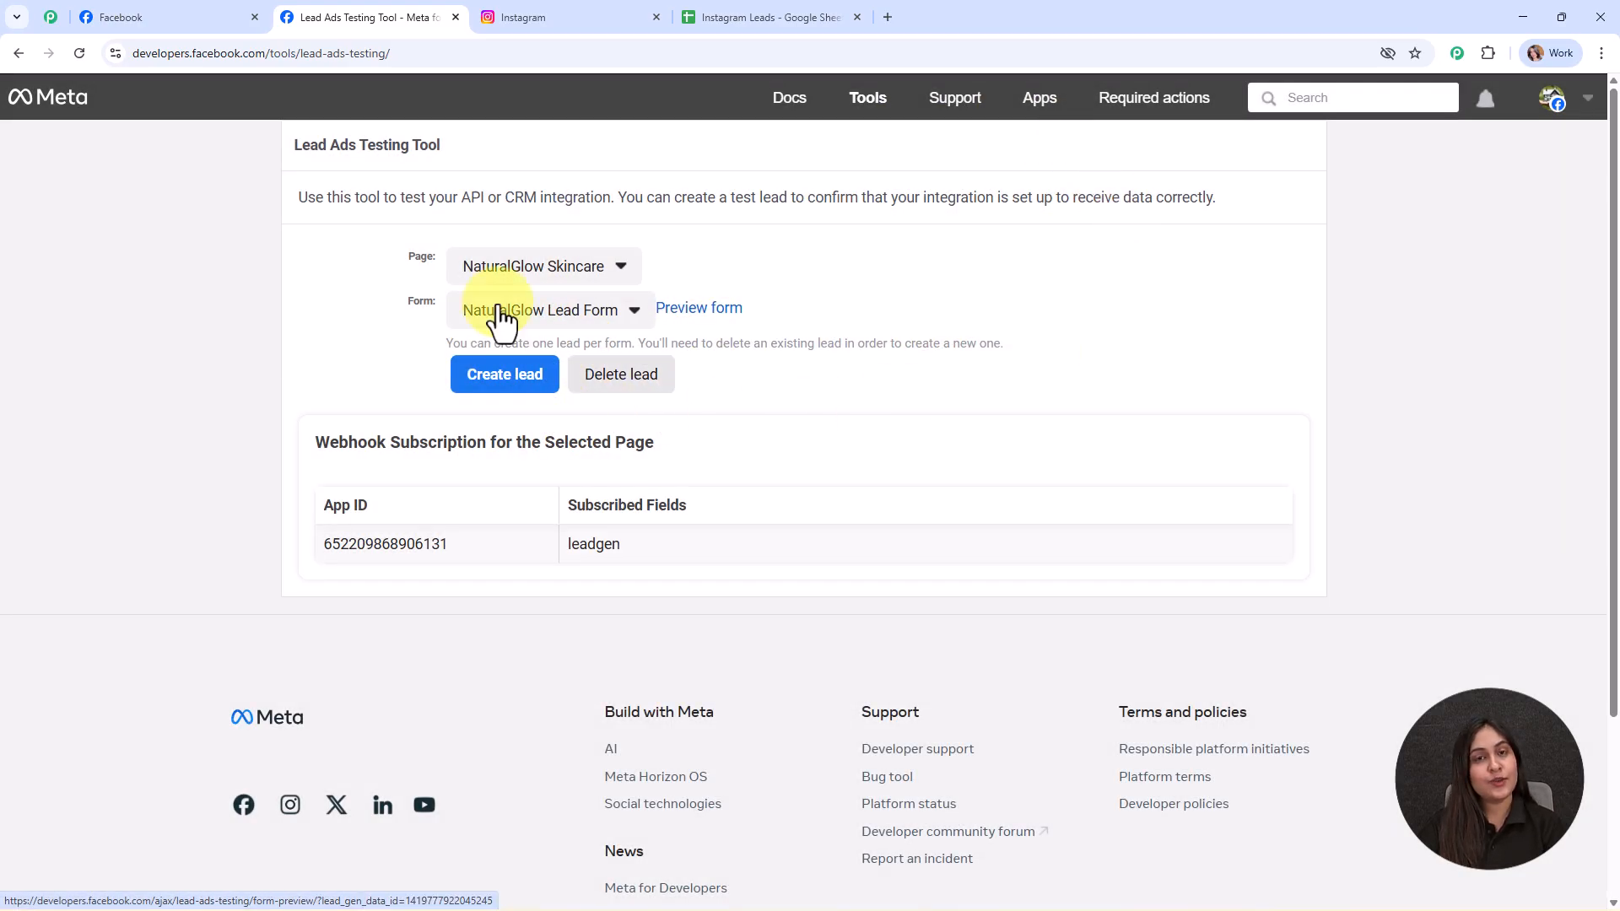
- Check row 3's name, email, phone and 'oily' skin type, then narrow the Skin Type column
left_click(706, 14)
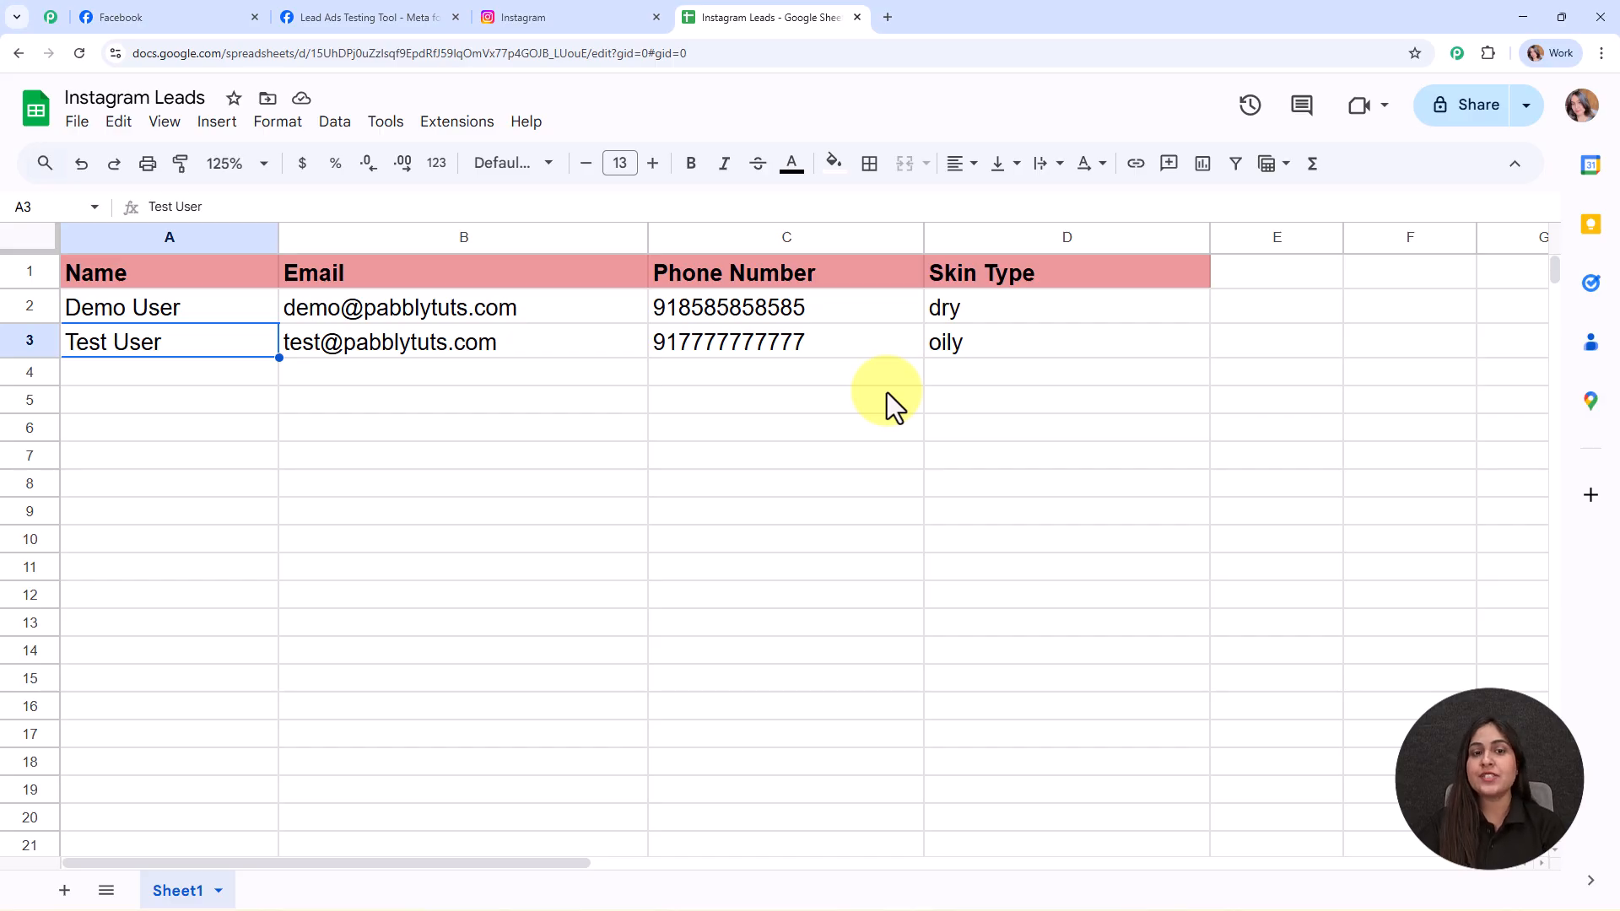
left_click(225, 372)
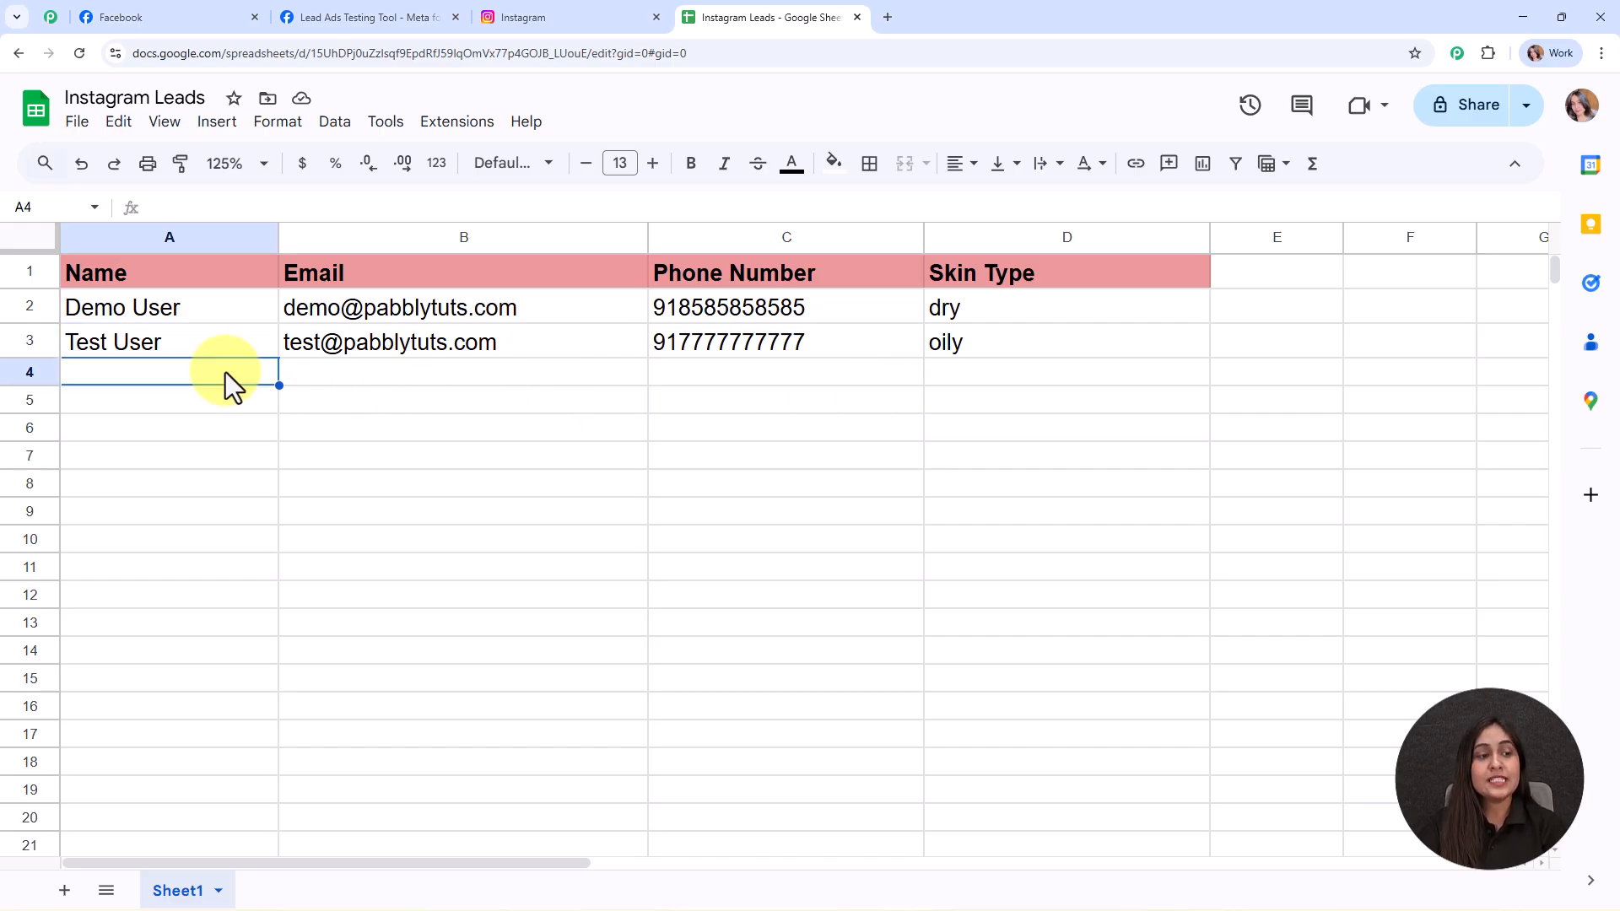
left_click(214, 338)
left_click(528, 351)
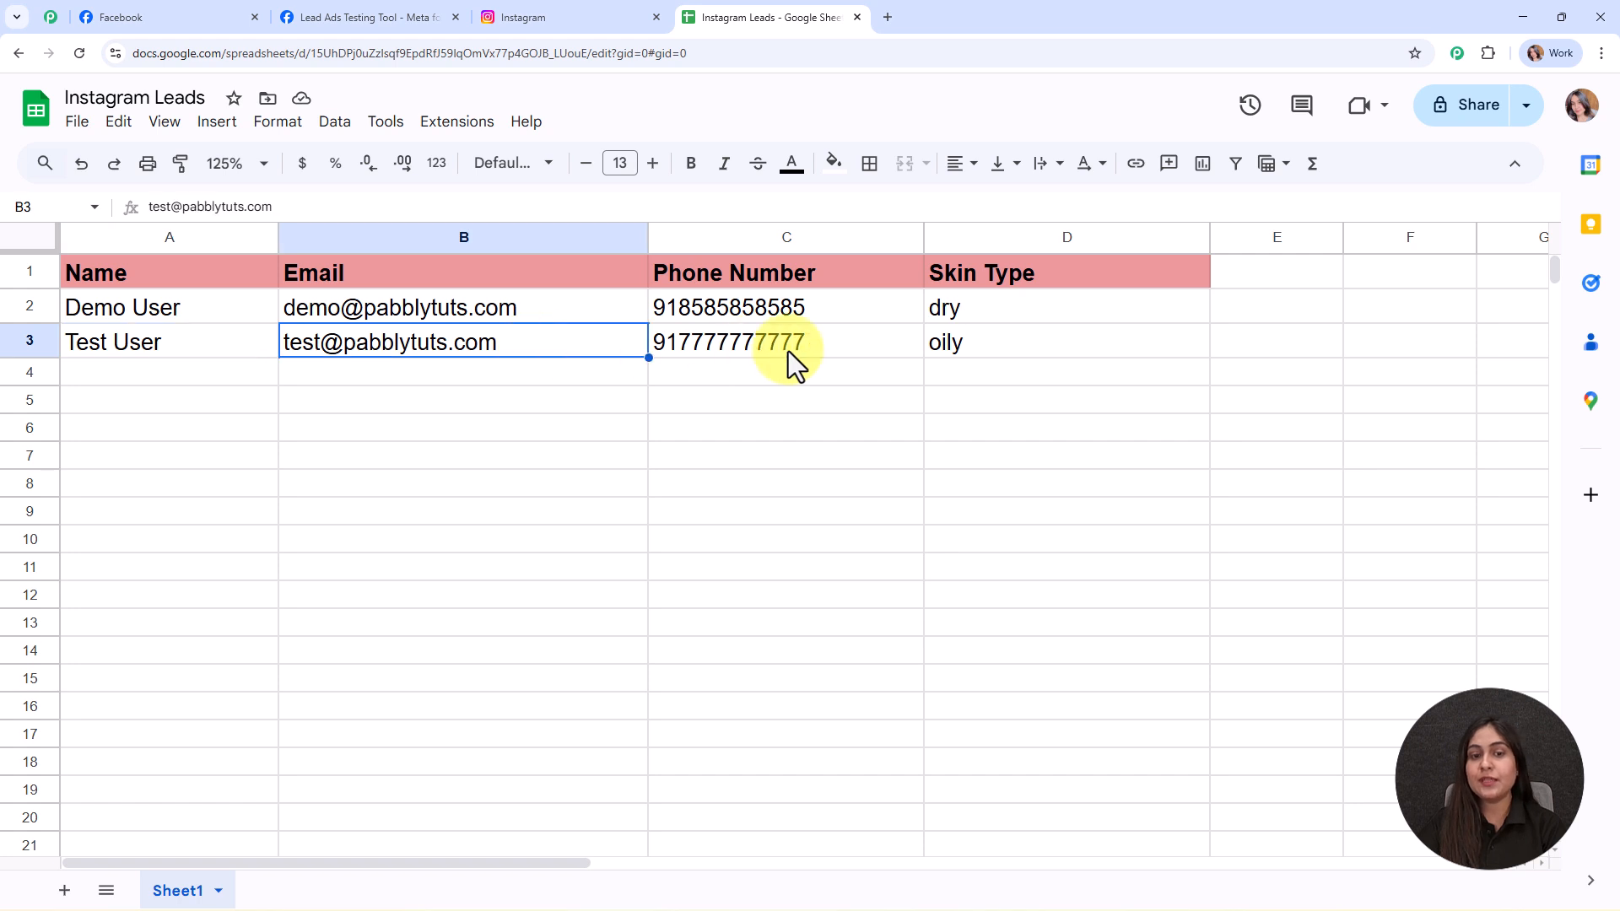
left_click(788, 351)
left_click(1065, 347)
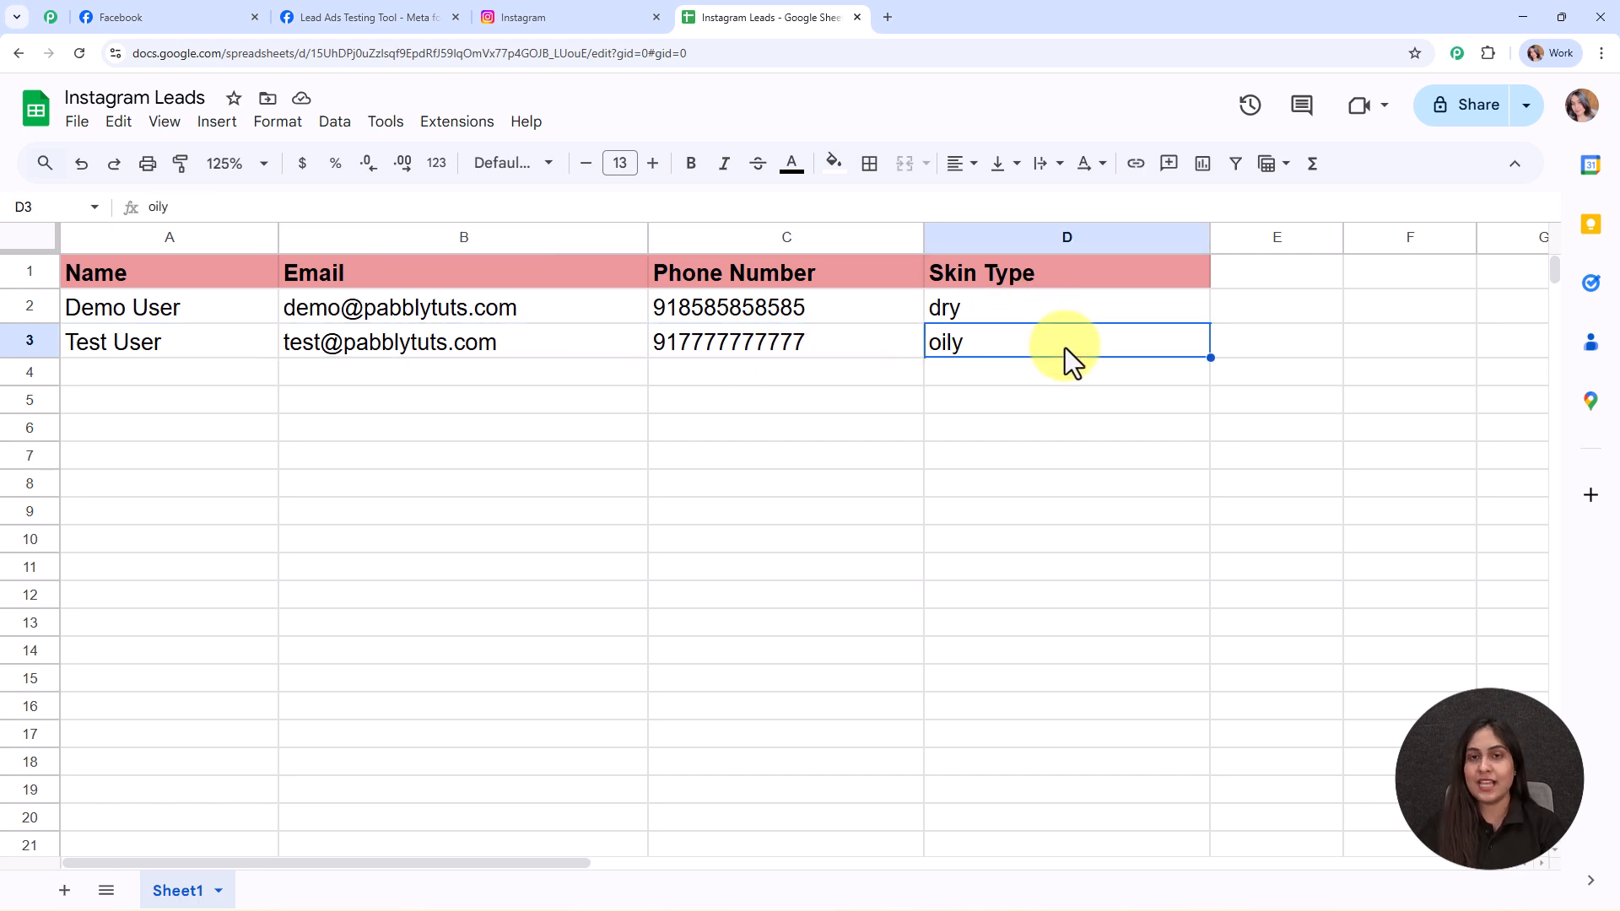
left_click_drag(1209, 238, 1137, 238)
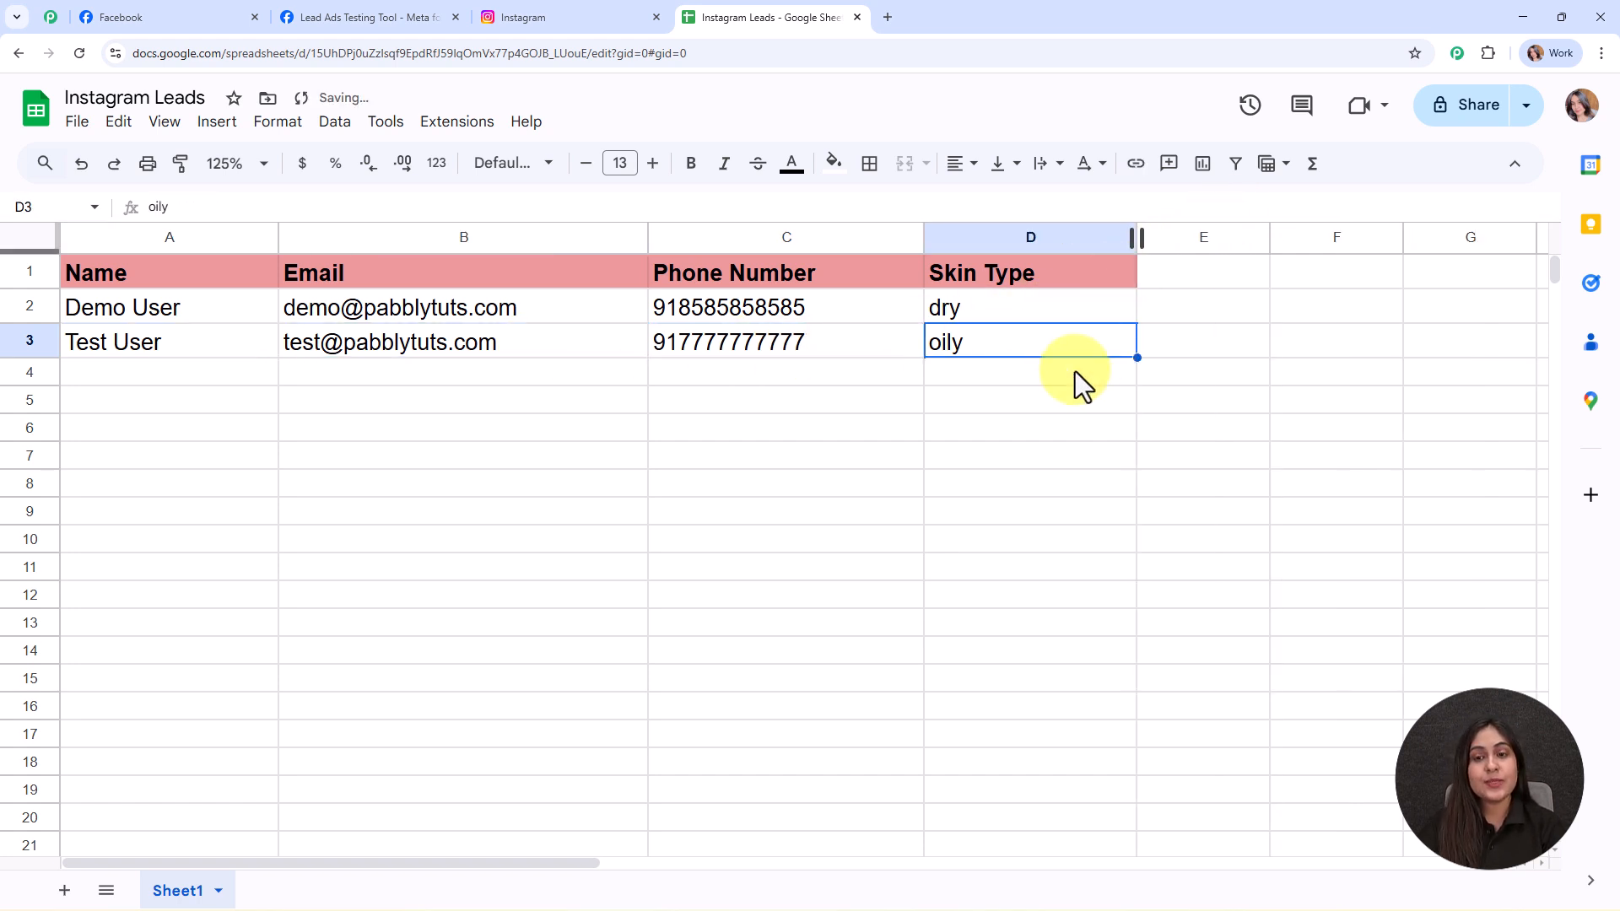
left_click(166, 372)
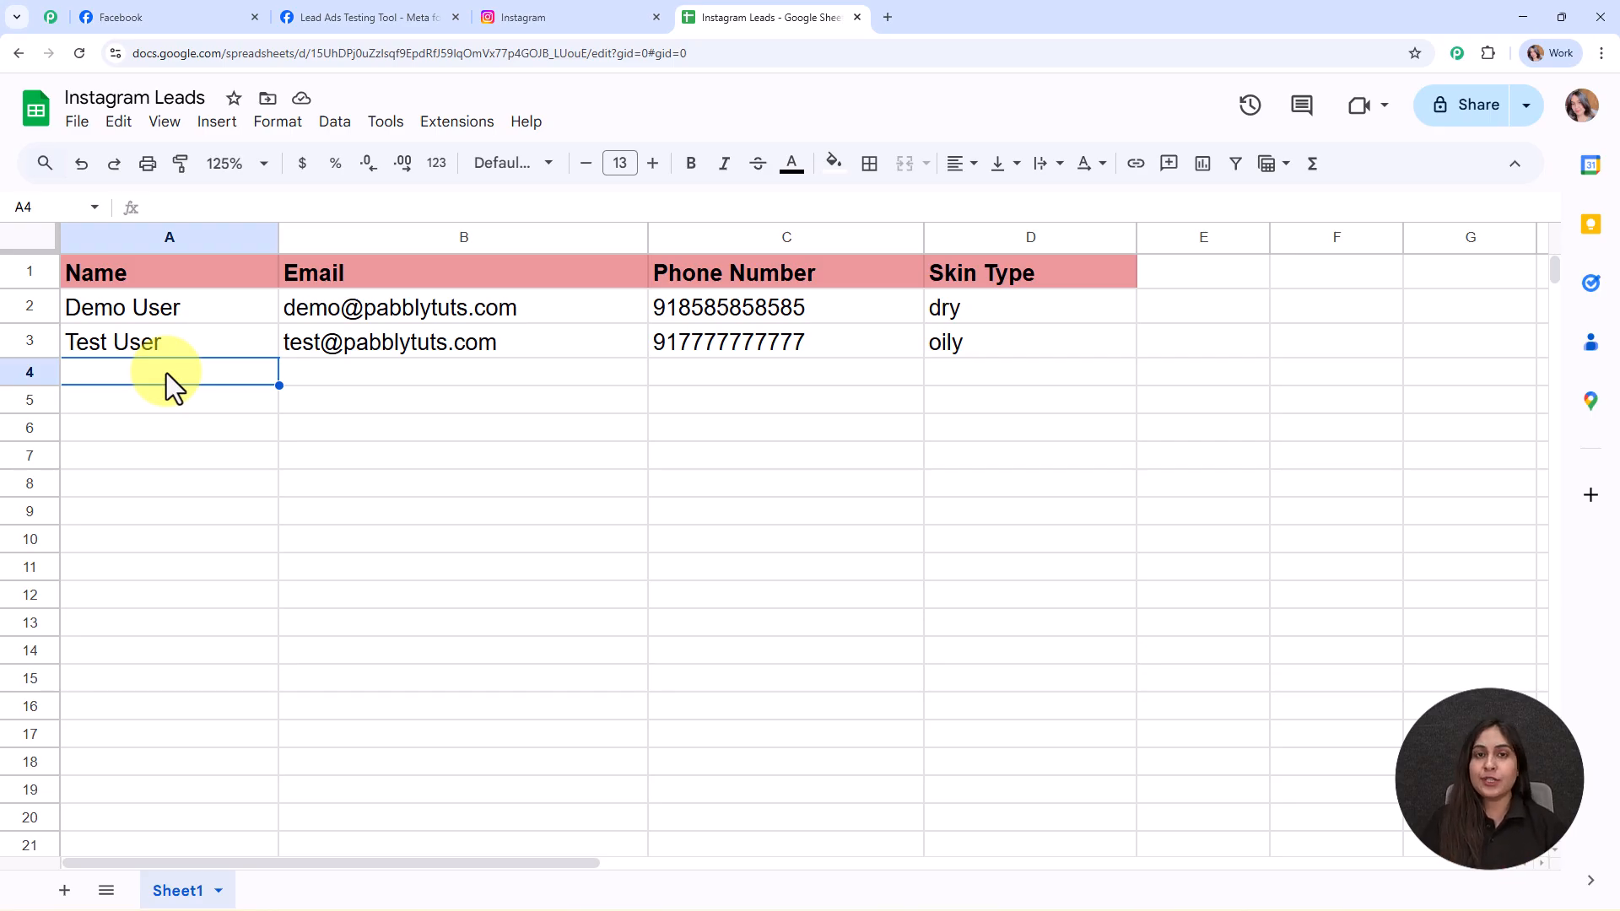
- Load pabbly.com/connect in a new browser tab
left_click(887, 17)
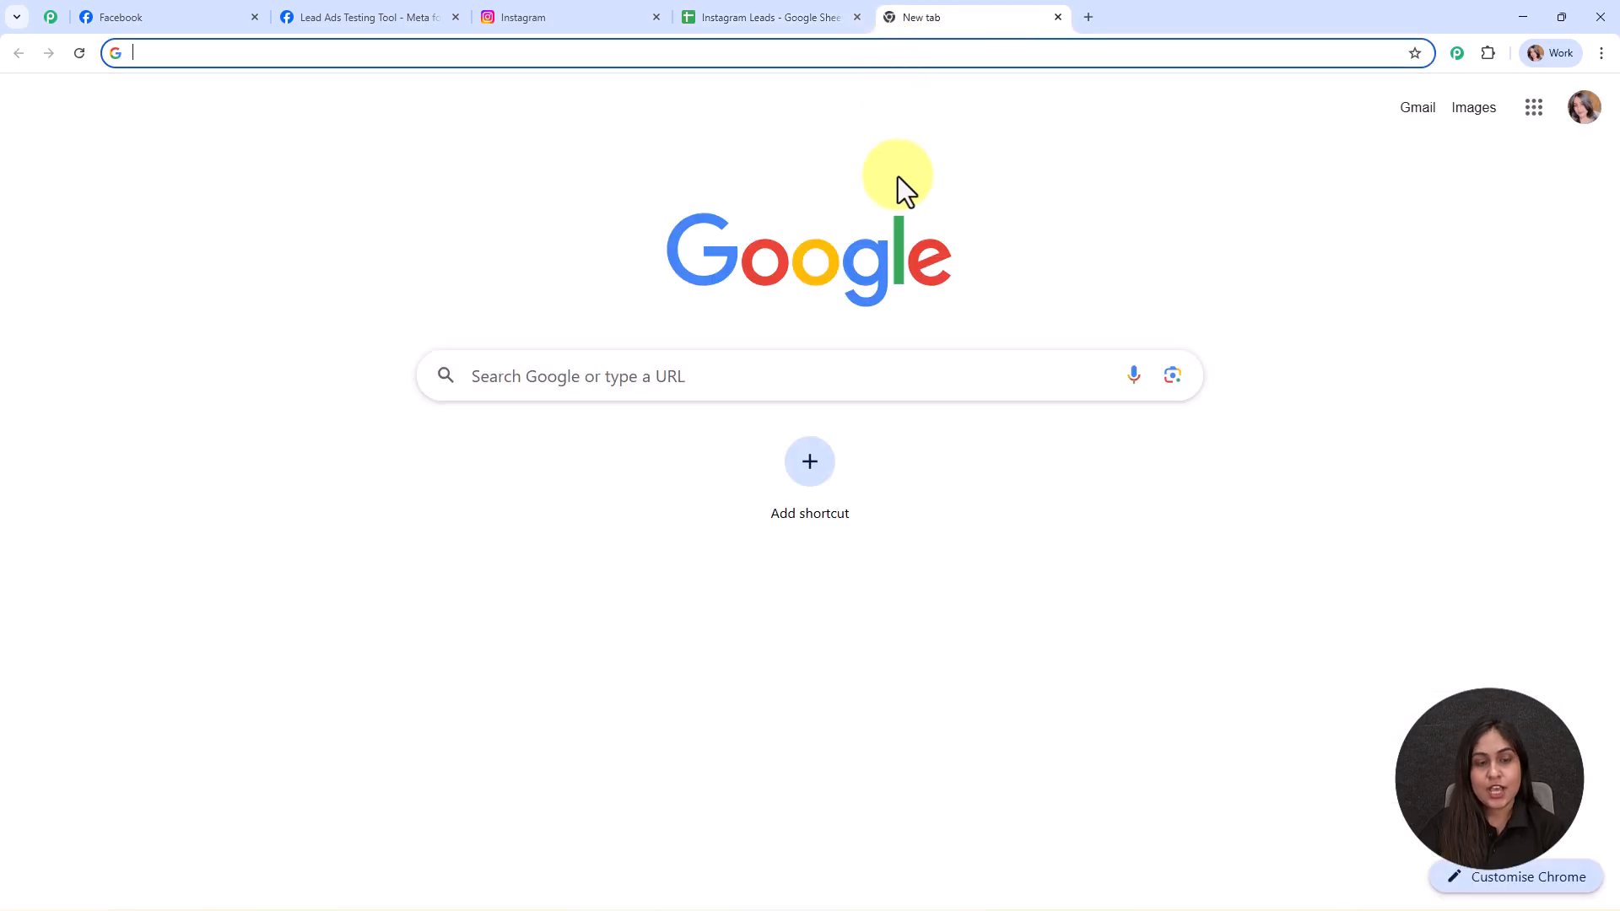
type("pabb")
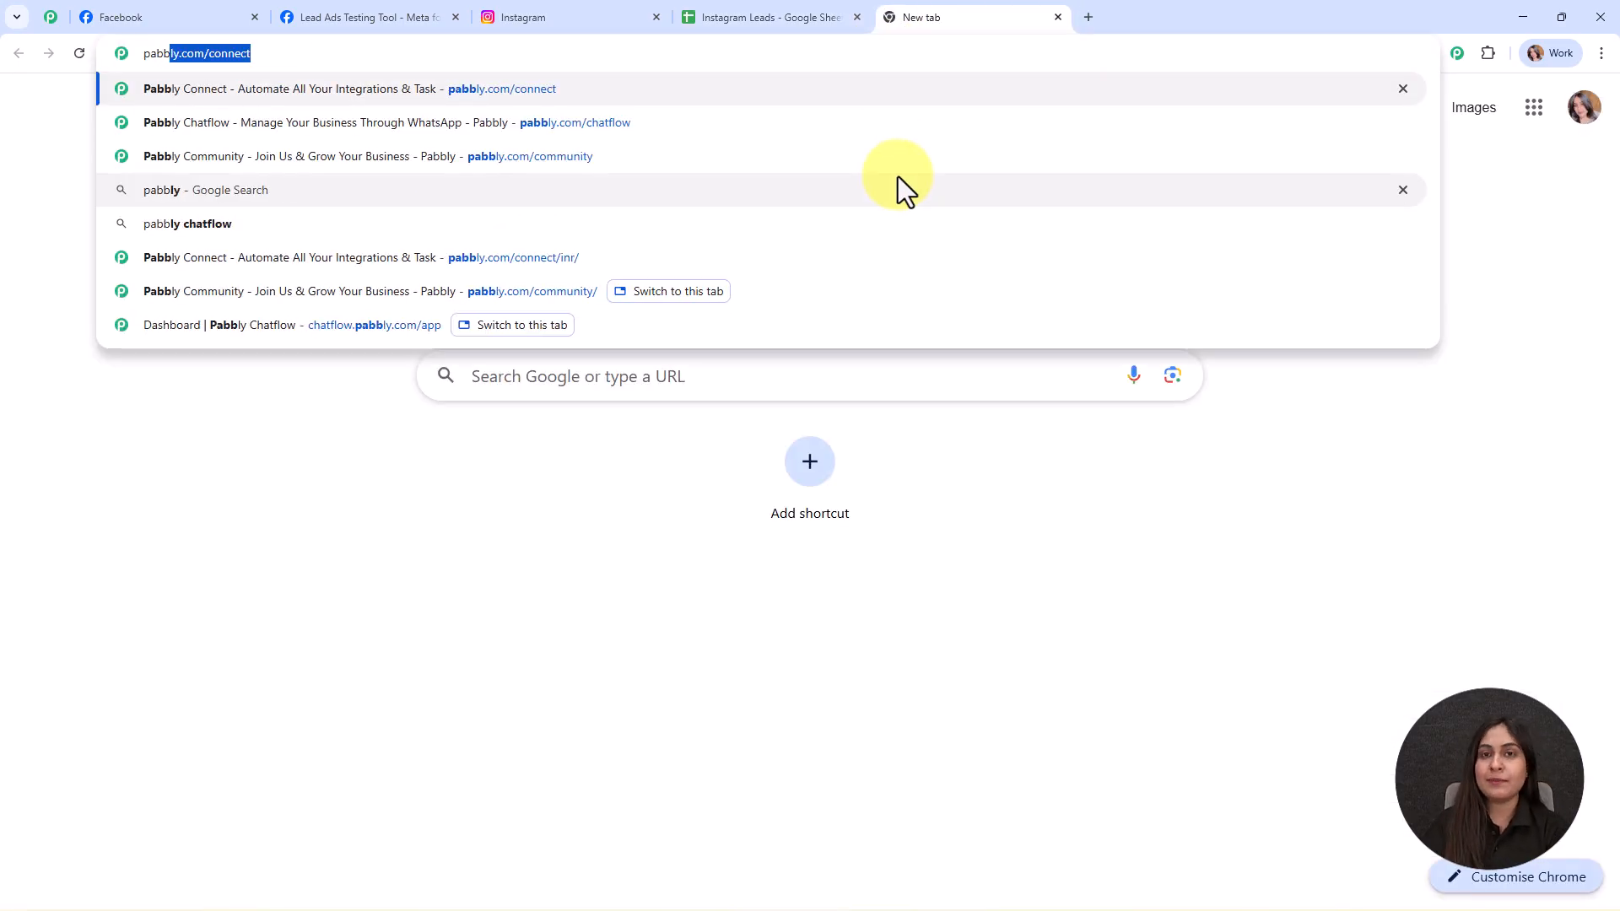
key("Return")
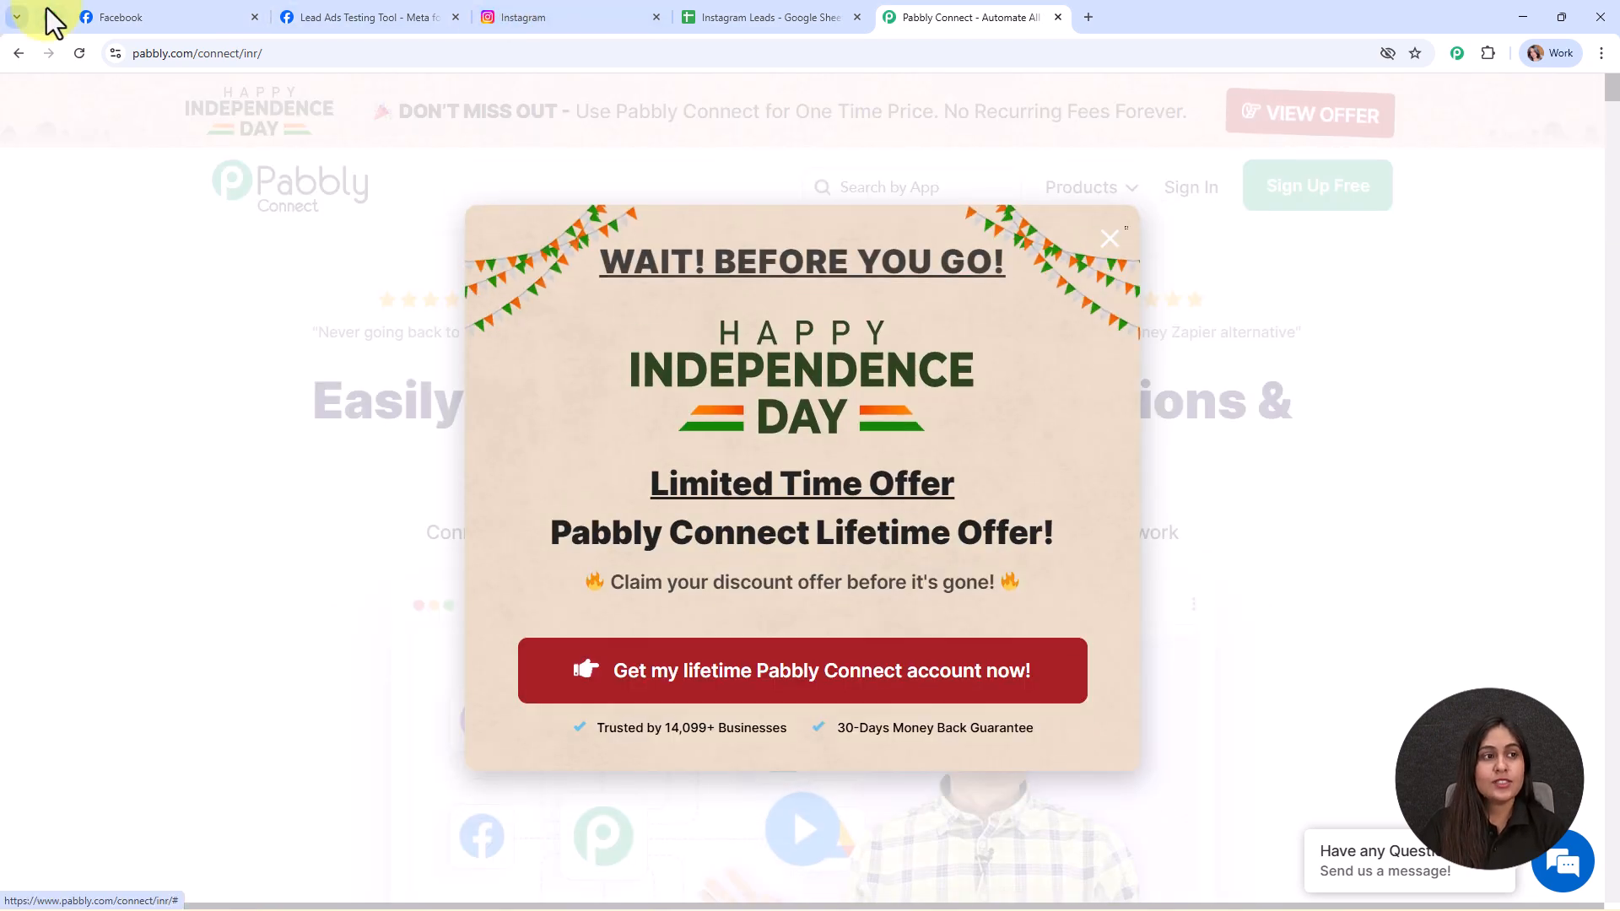
- Browse the Pabbly community page, then return to Connect and dismiss the Independence Day offer popup
left_click(51, 19)
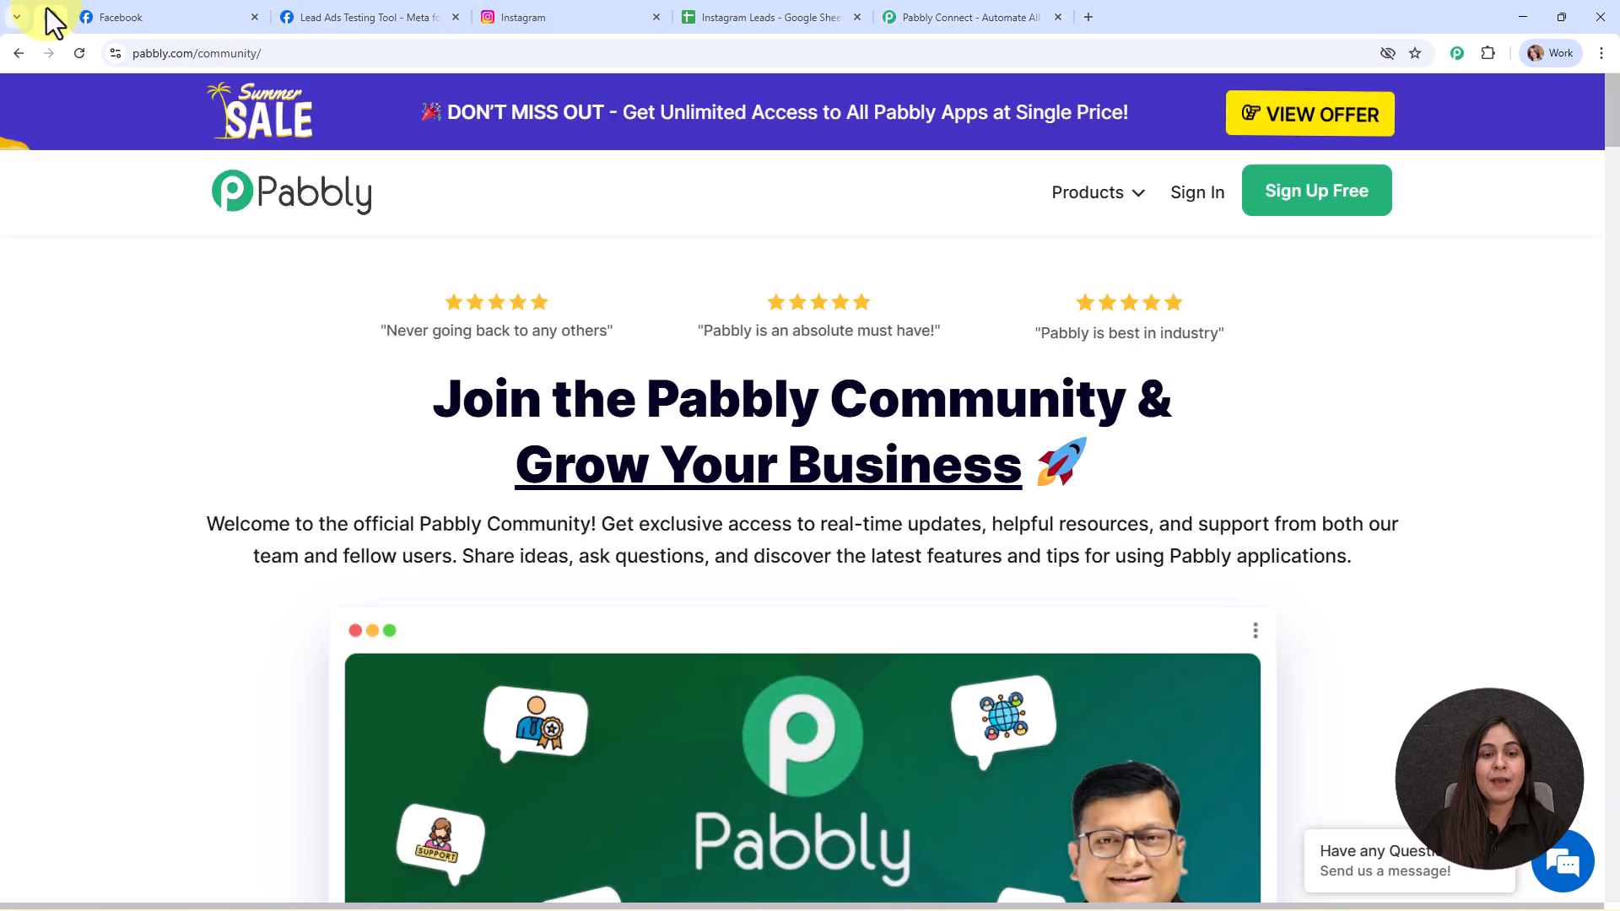
scroll(1012, 381, "down", 1)
scroll(1012, 381, "down", 12)
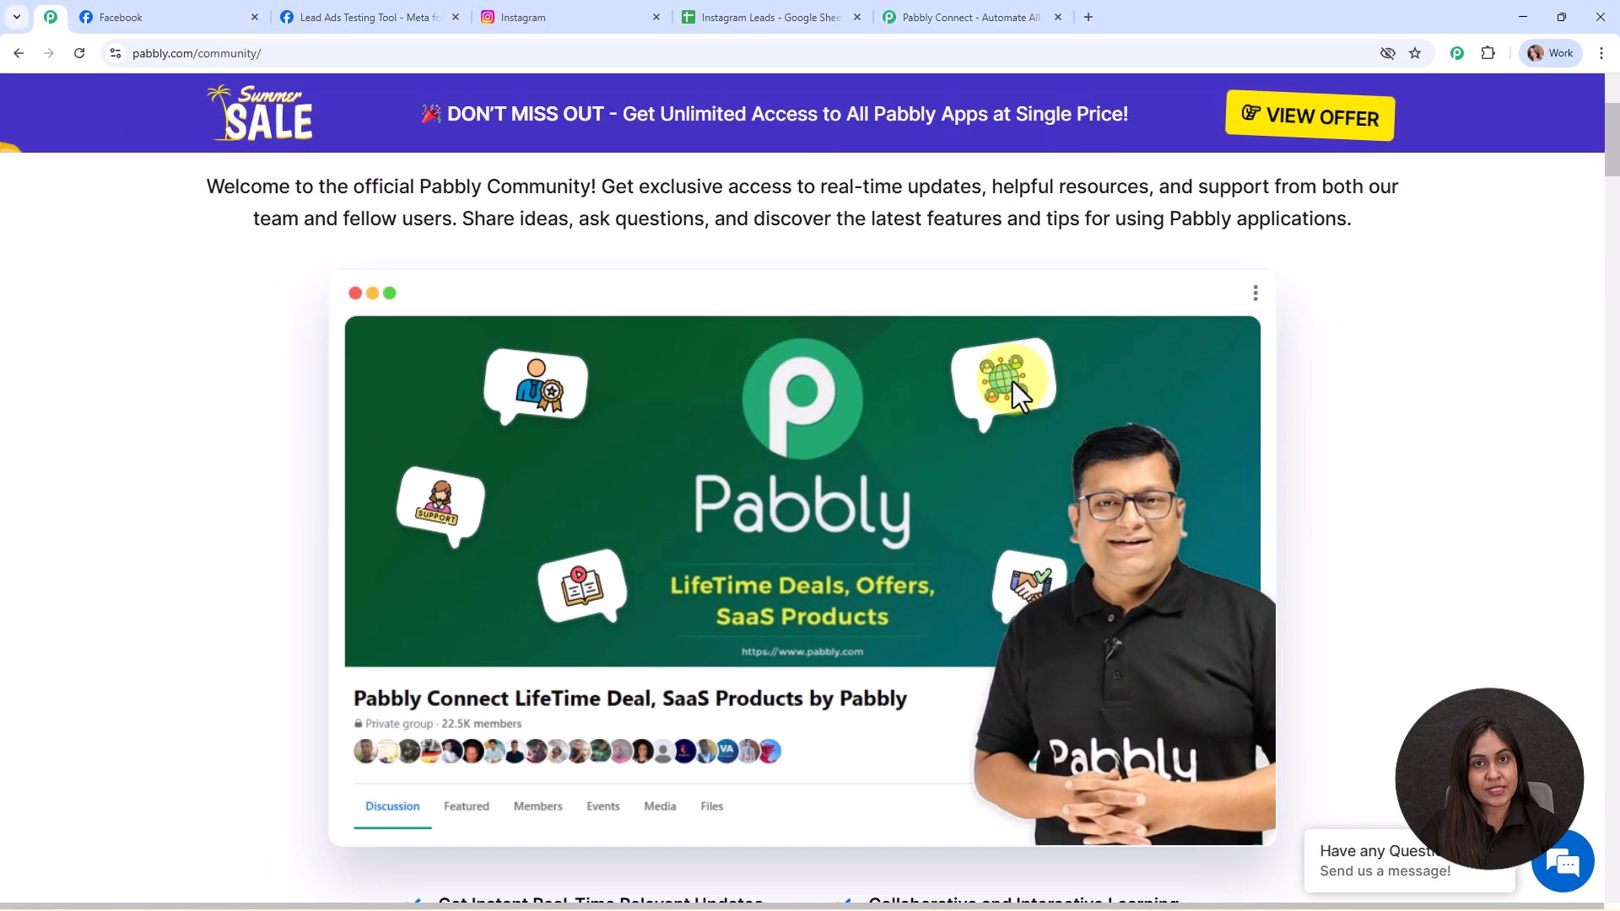
scroll(1015, 391, "down", 10)
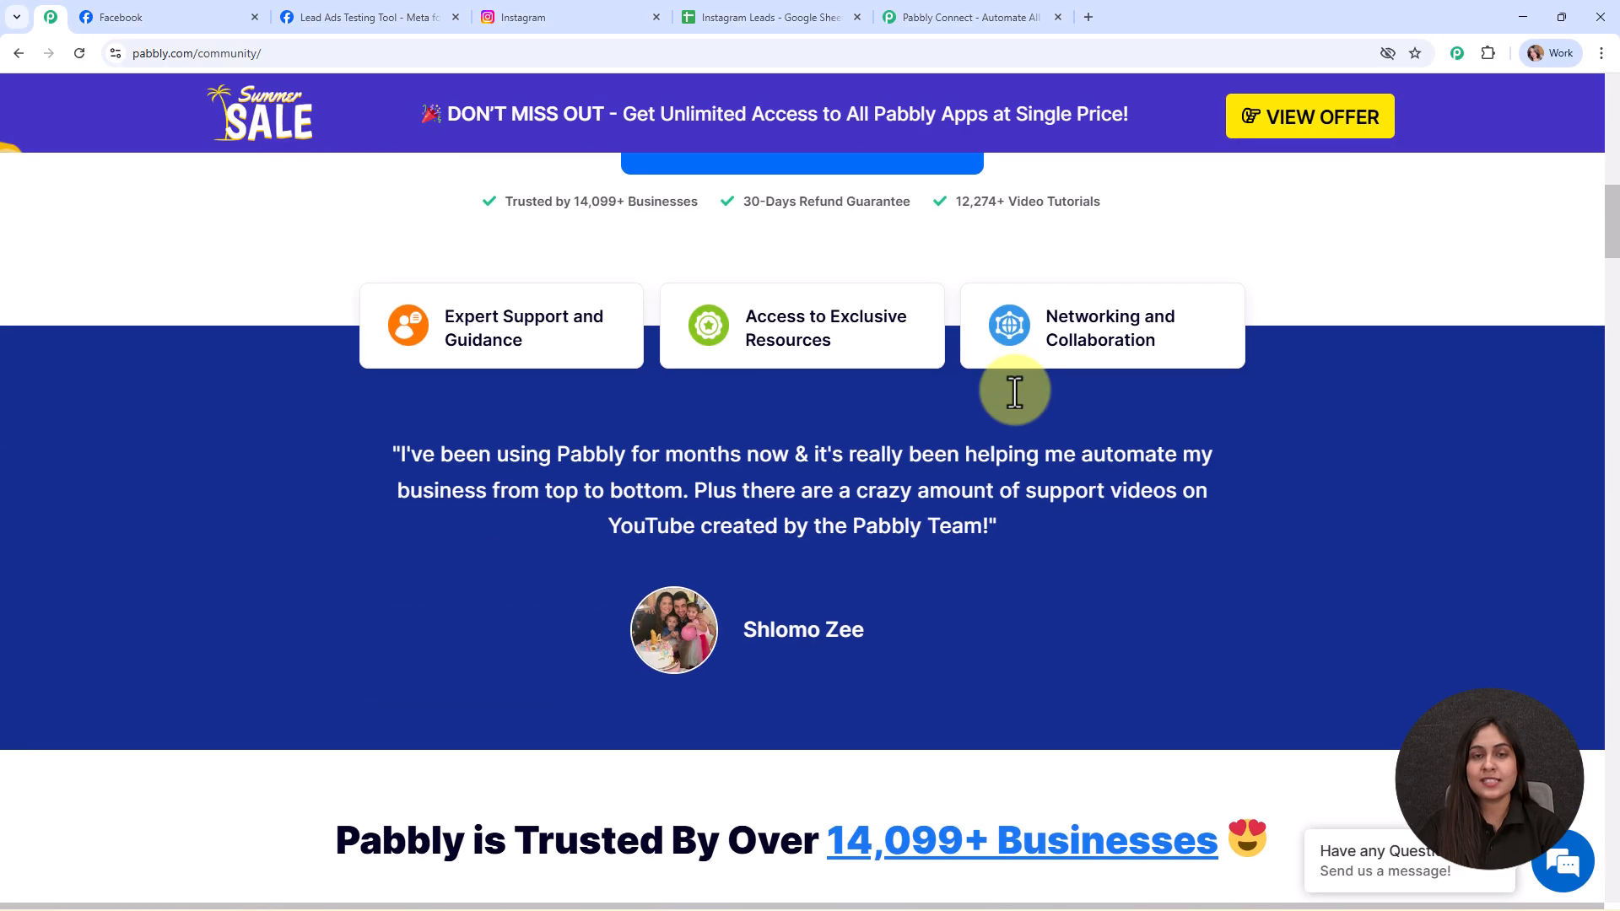
scroll(1015, 391, "down", 12)
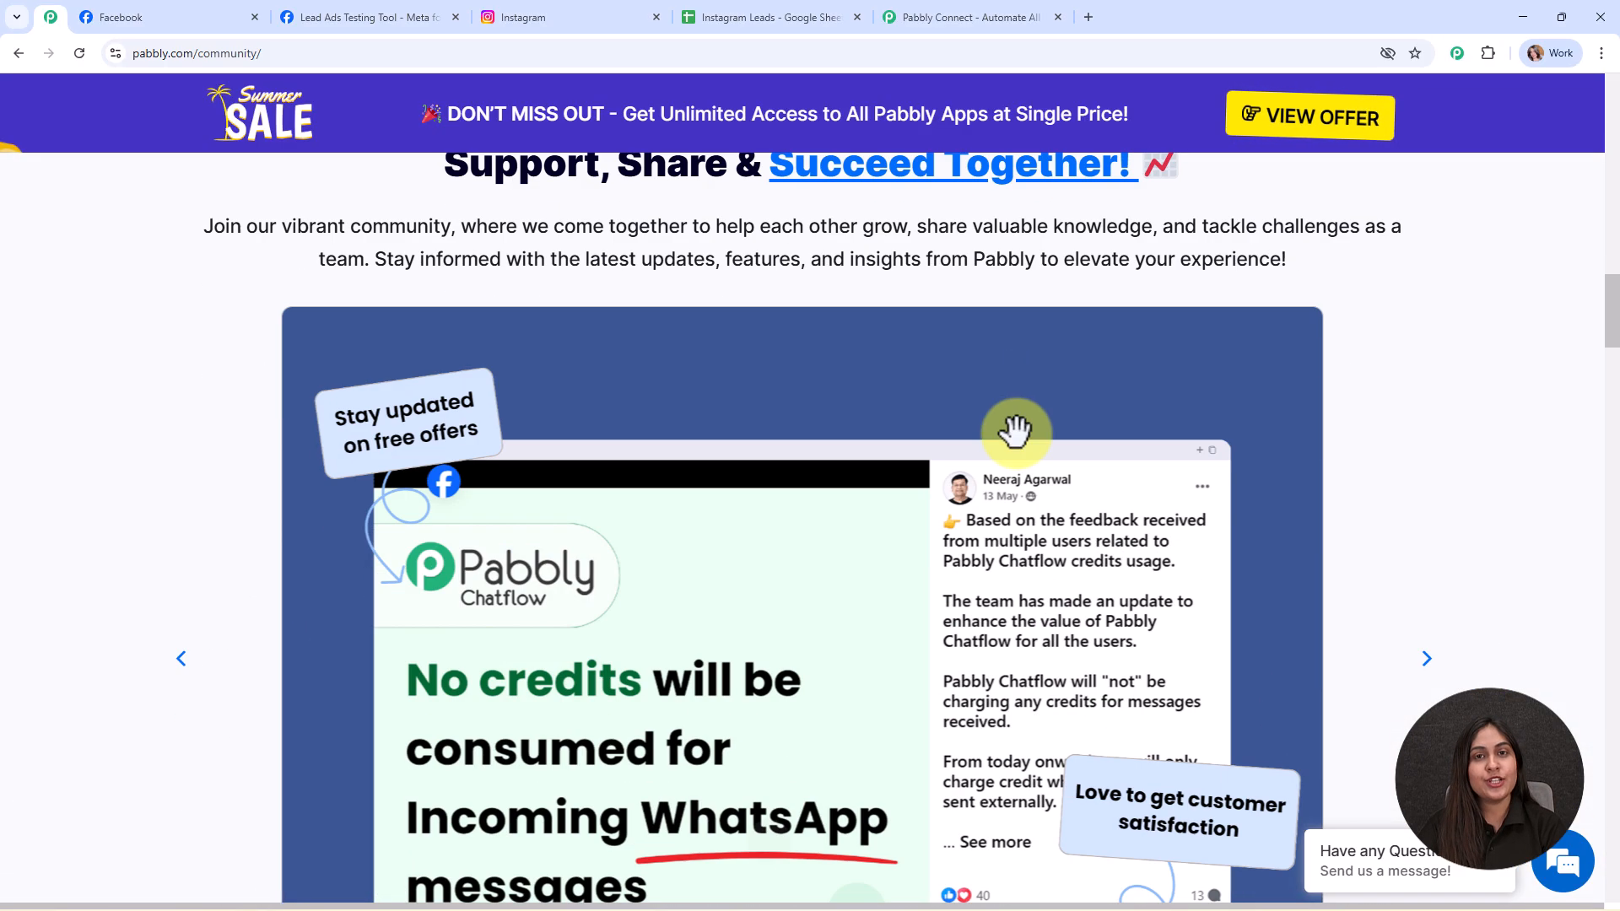
scroll(1017, 464, "down", 12)
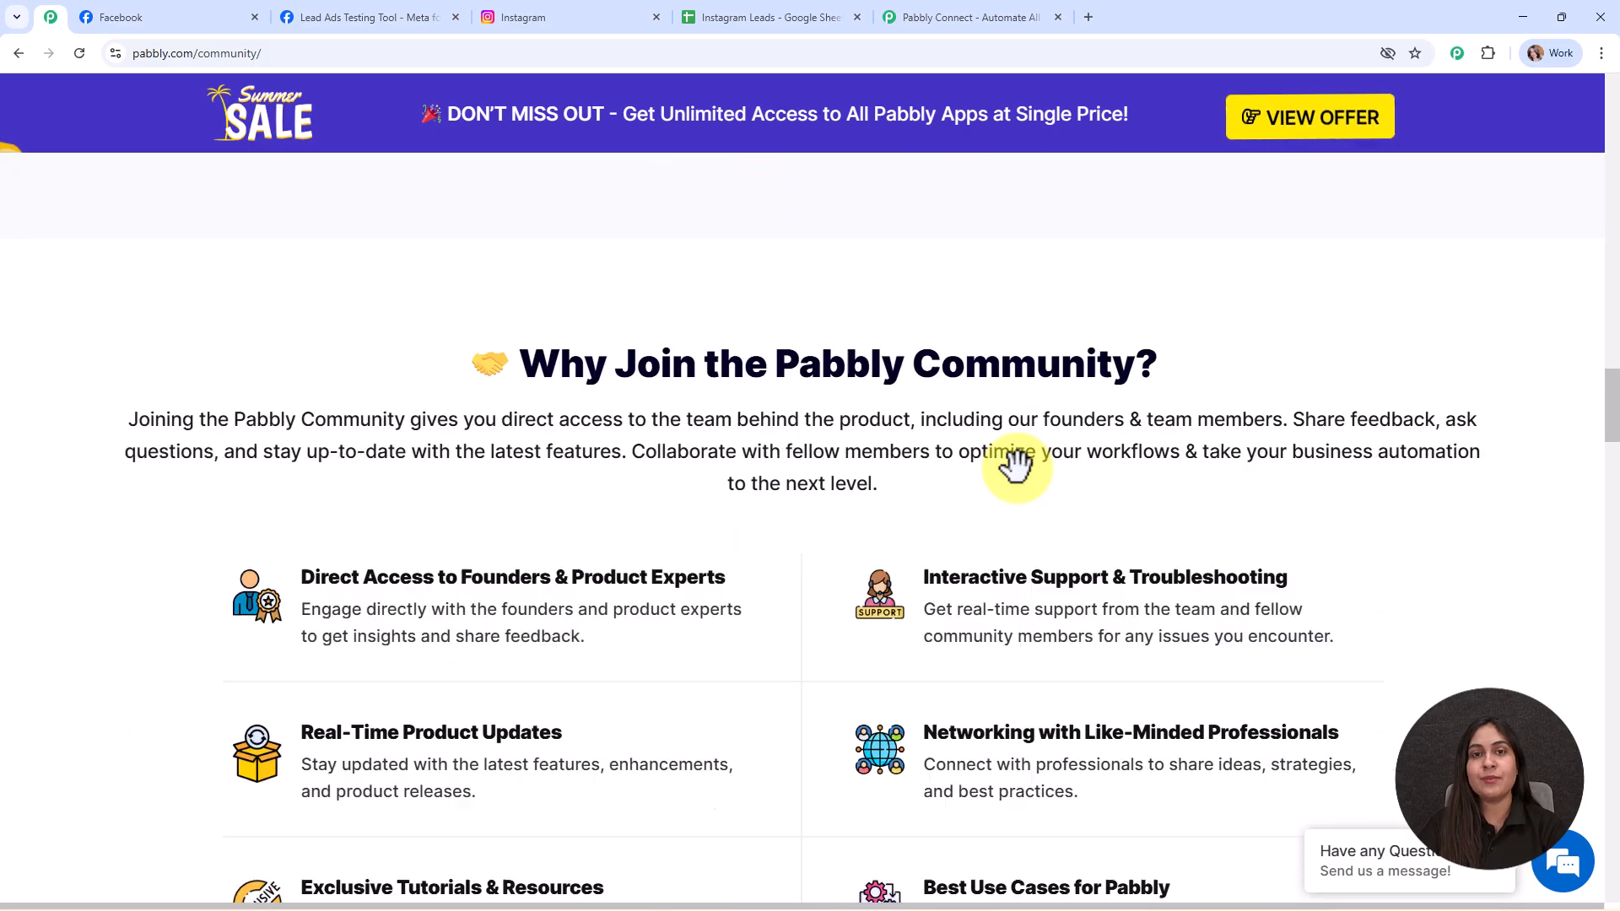
scroll(1017, 464, "down", 4)
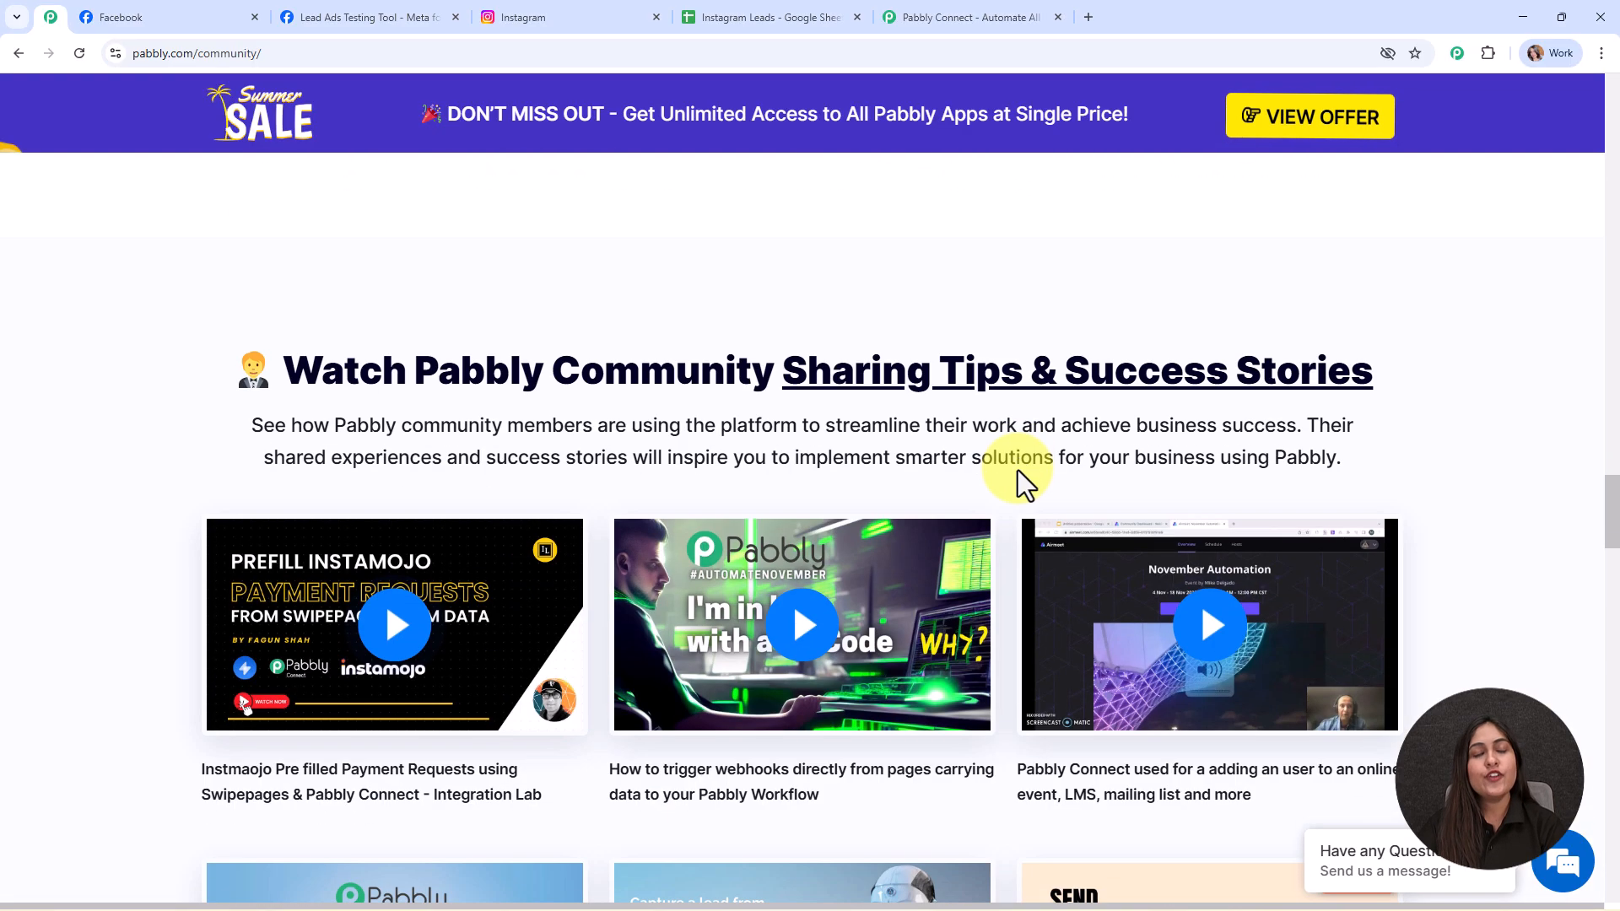
scroll(1018, 470, "down", 4)
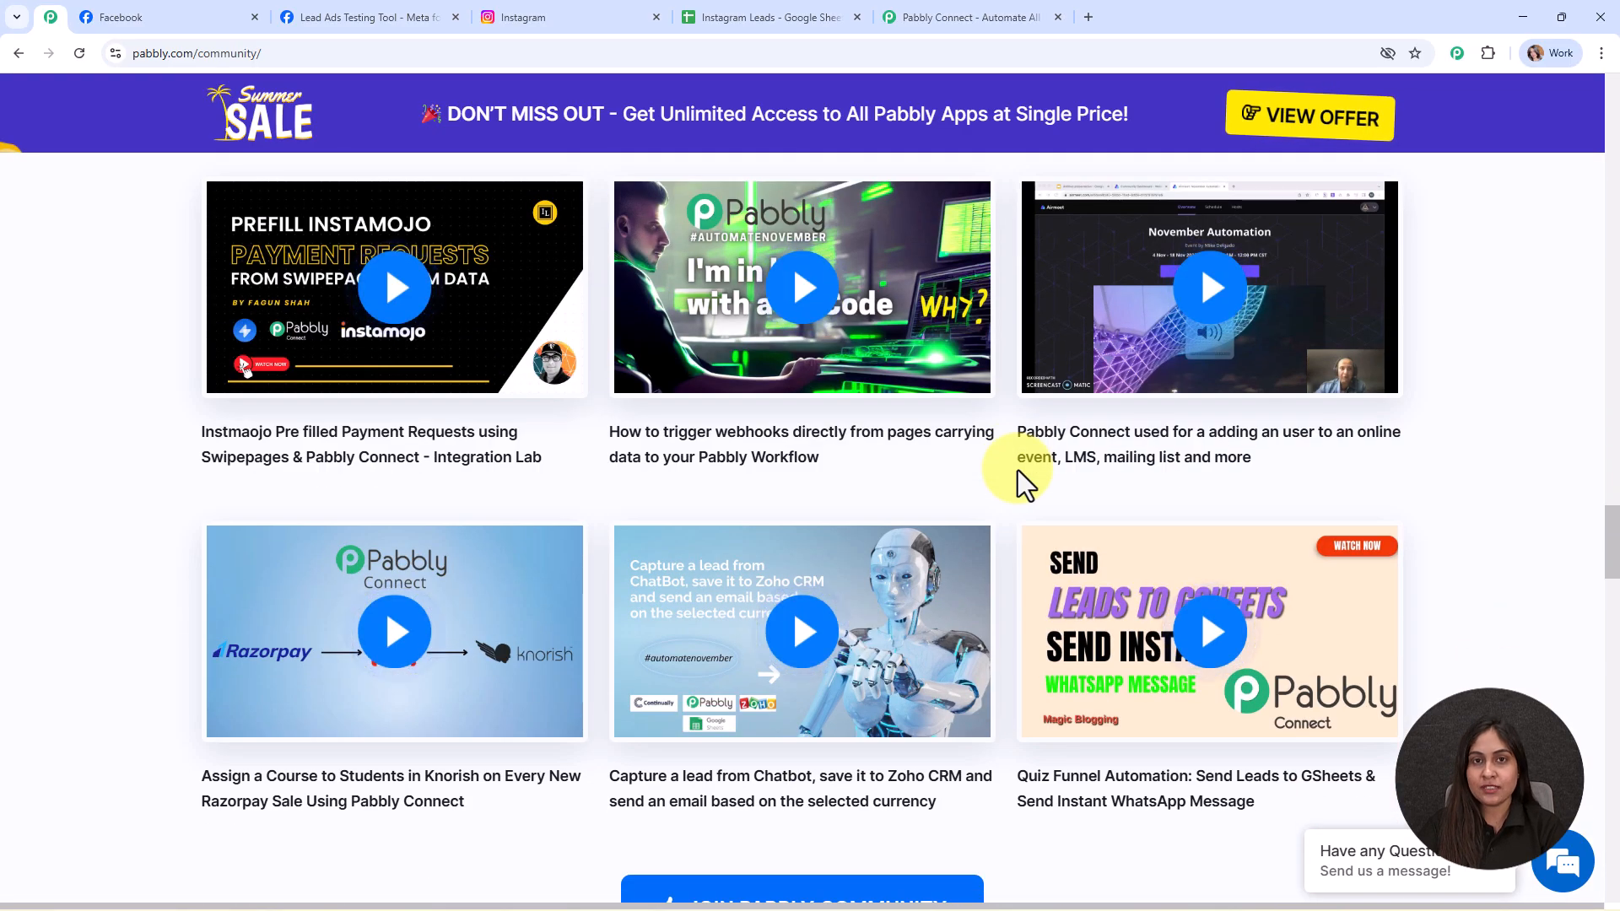
scroll(1017, 469, "down", 3)
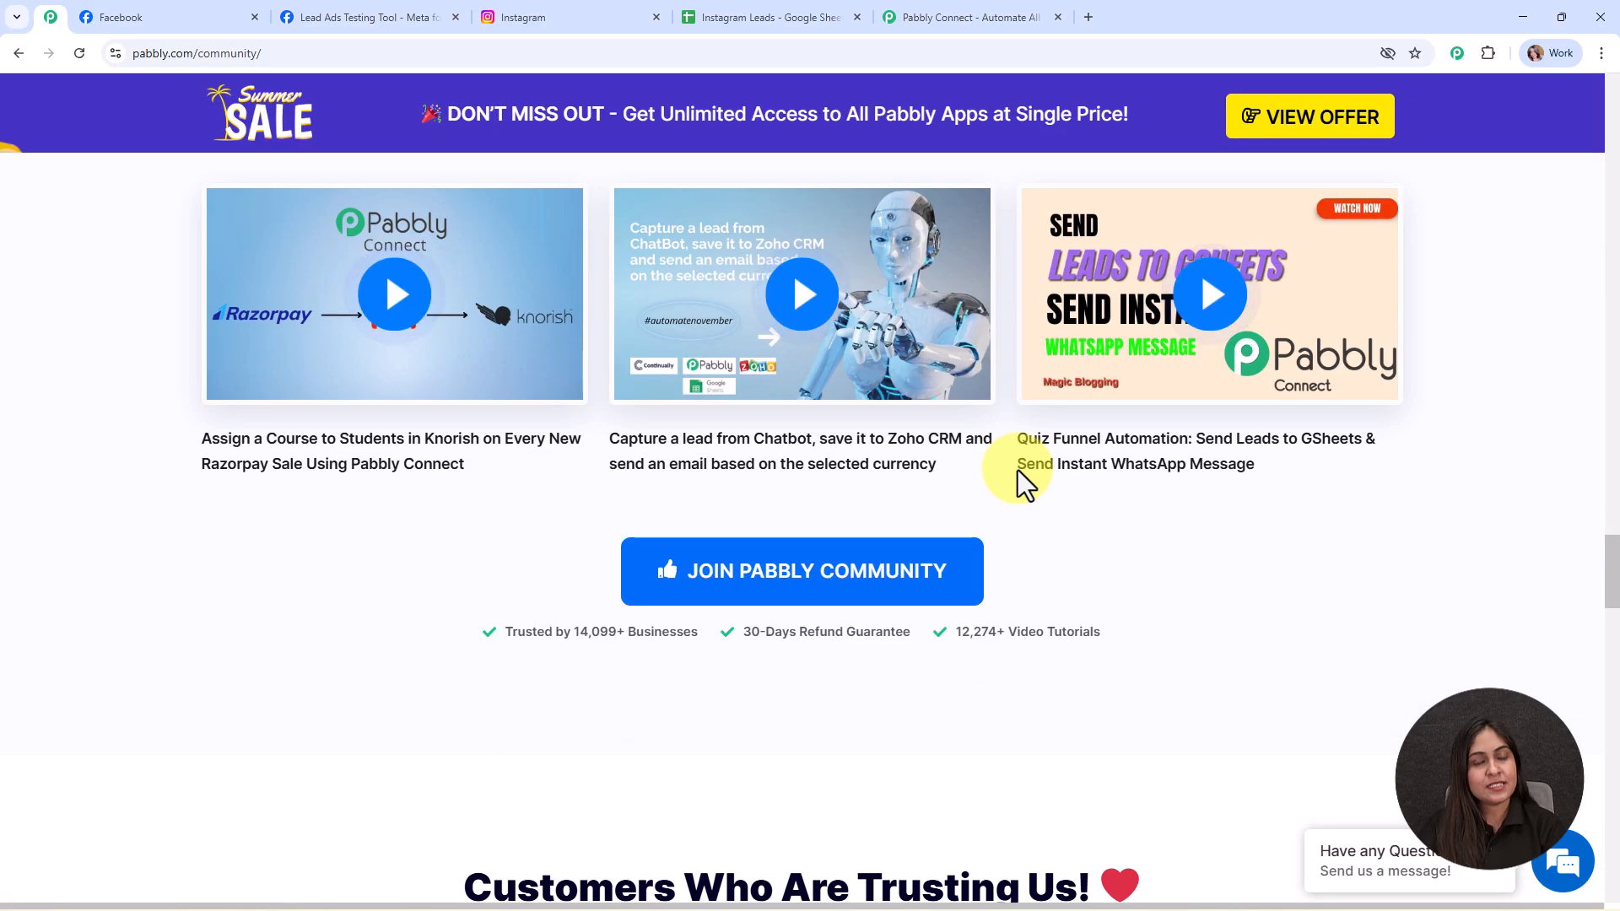
scroll(1018, 469, "down", 4)
scroll(1018, 469, "down", 10)
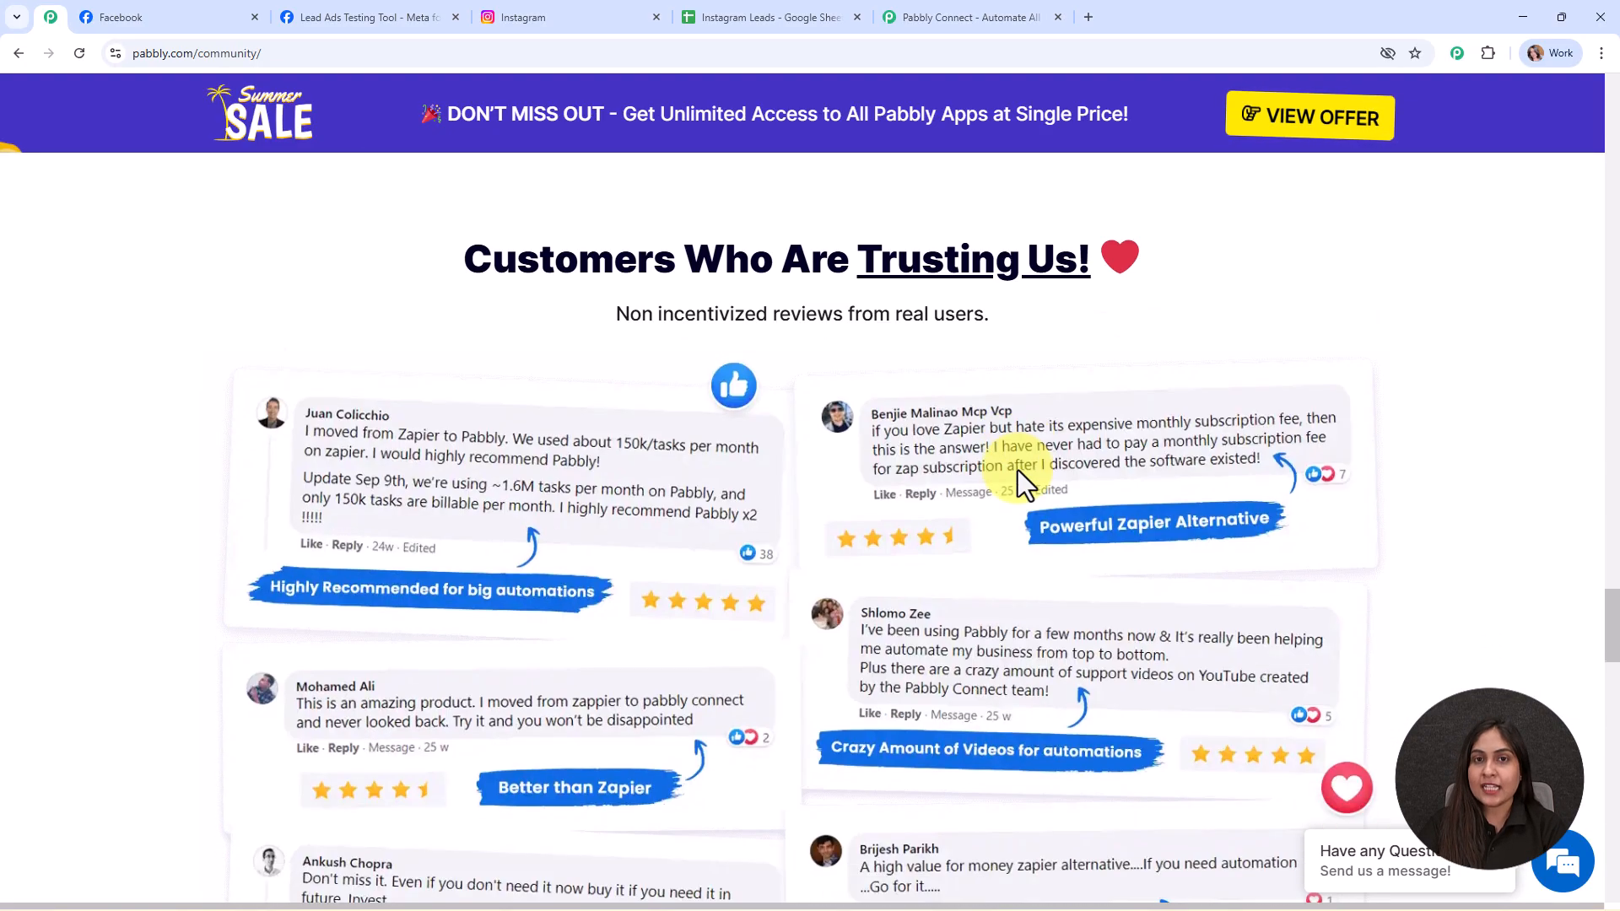
scroll(1015, 464, "down", 8)
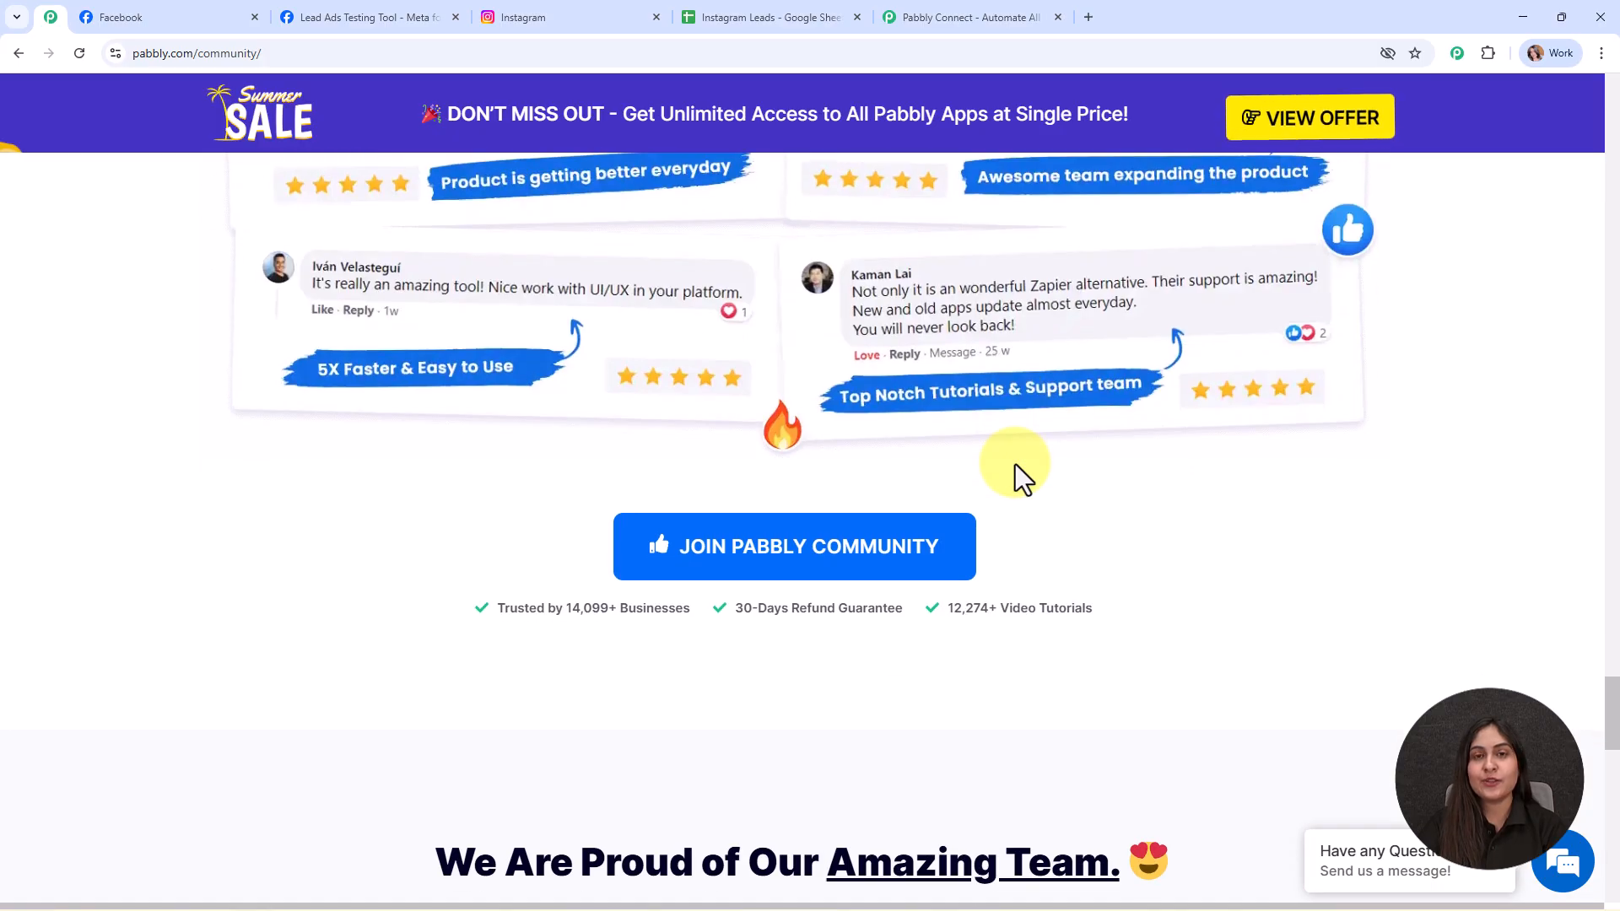
scroll(1015, 464, "up", 3)
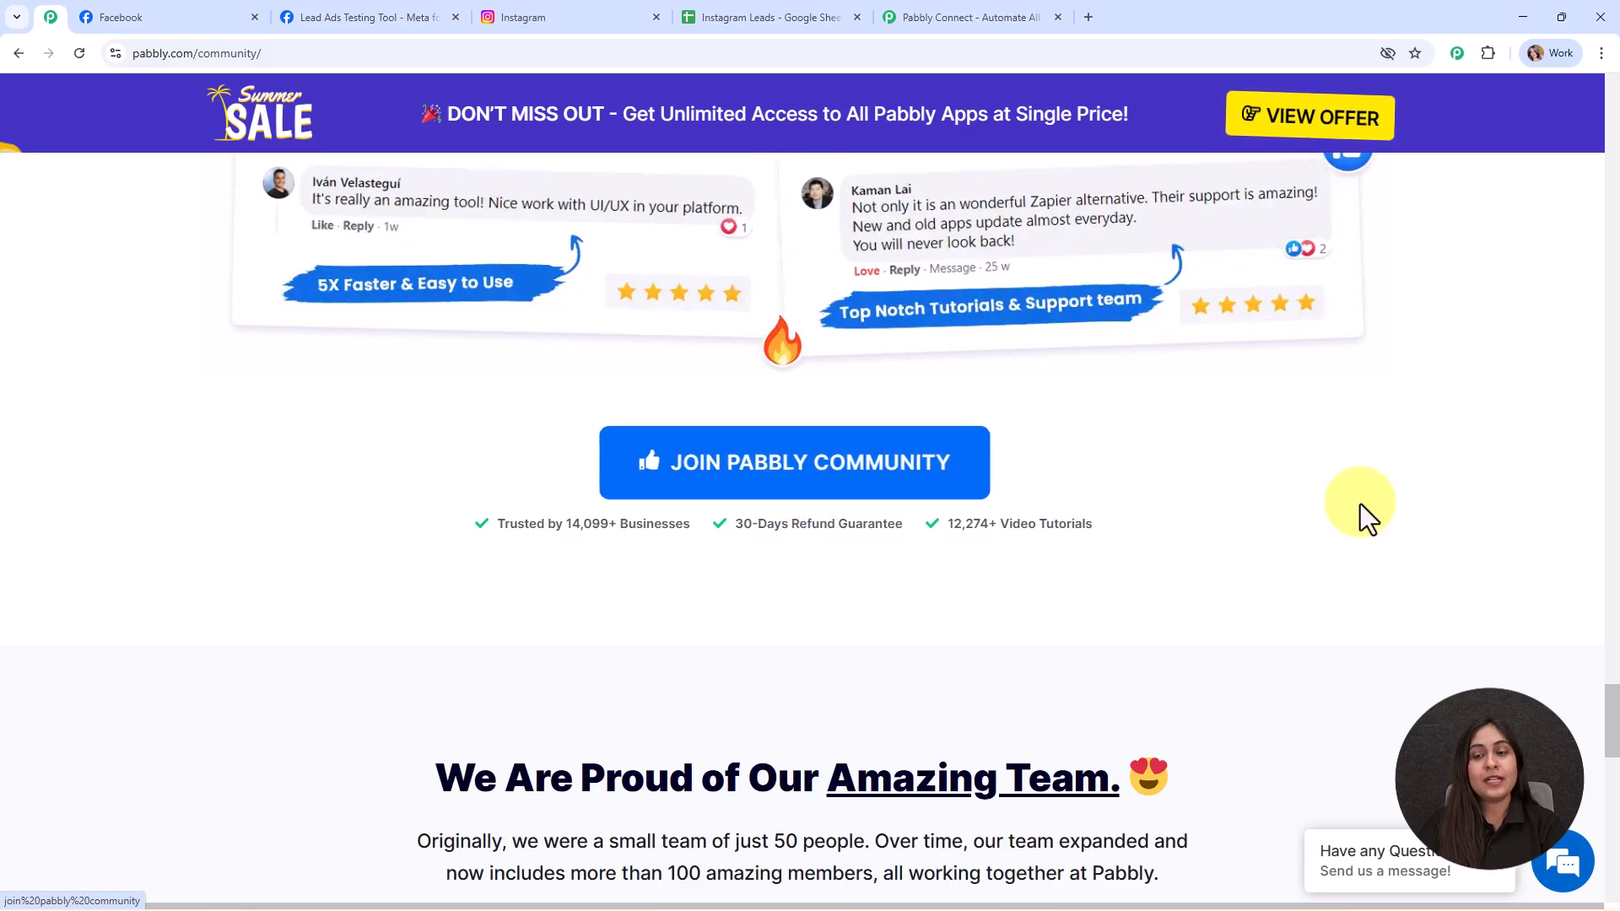
left_click_drag(1612, 688, 1612, 64)
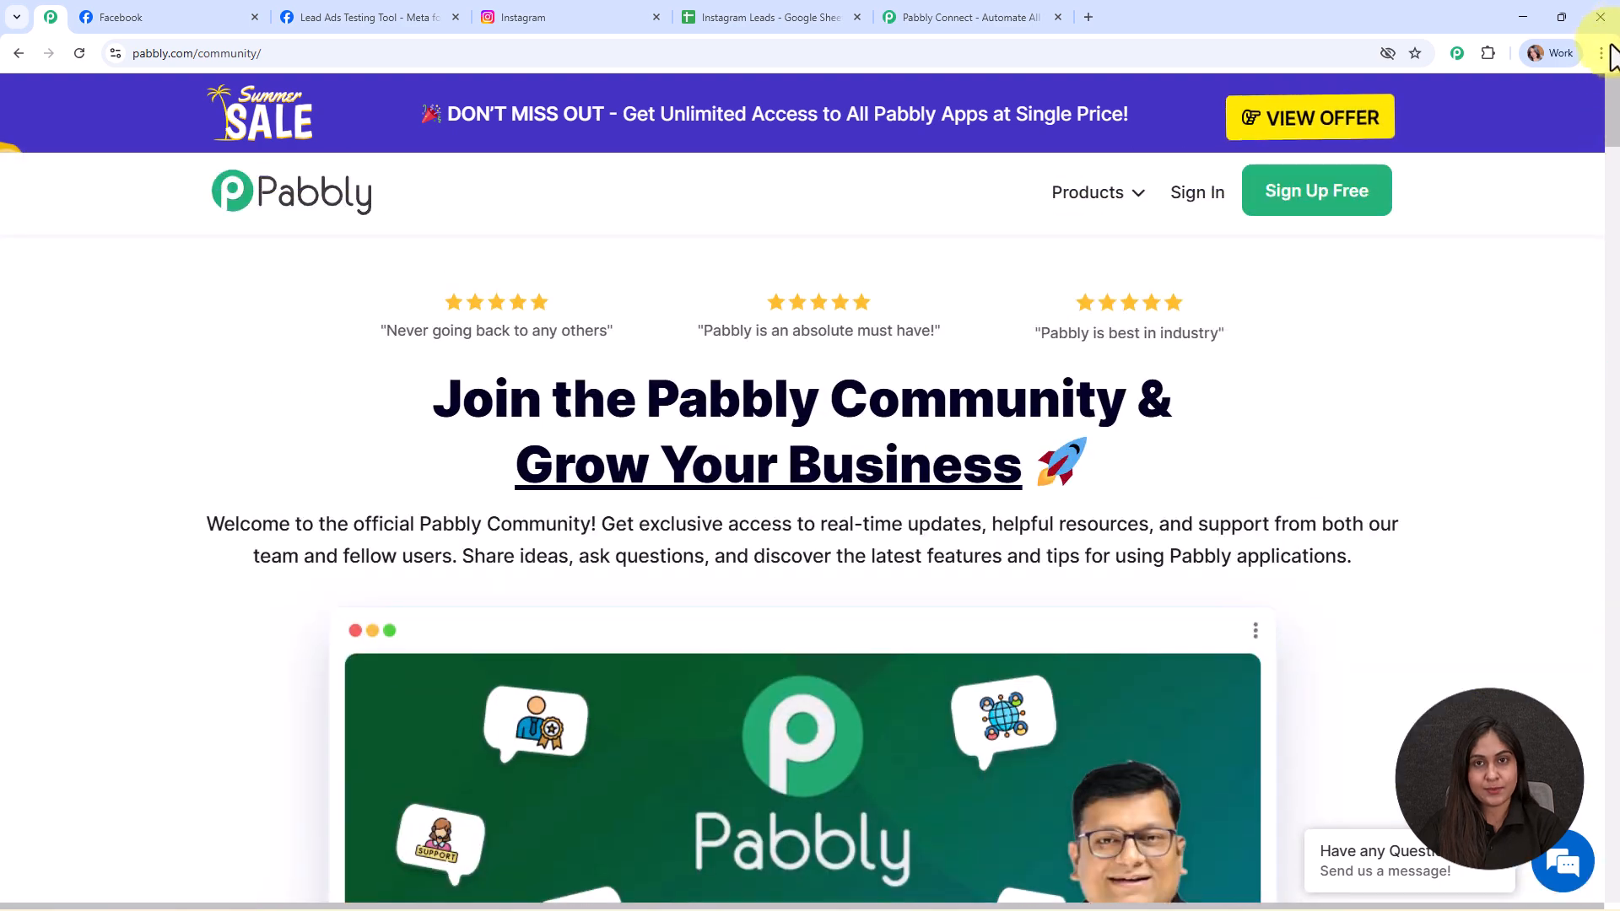
left_click(962, 19)
left_click(1110, 239)
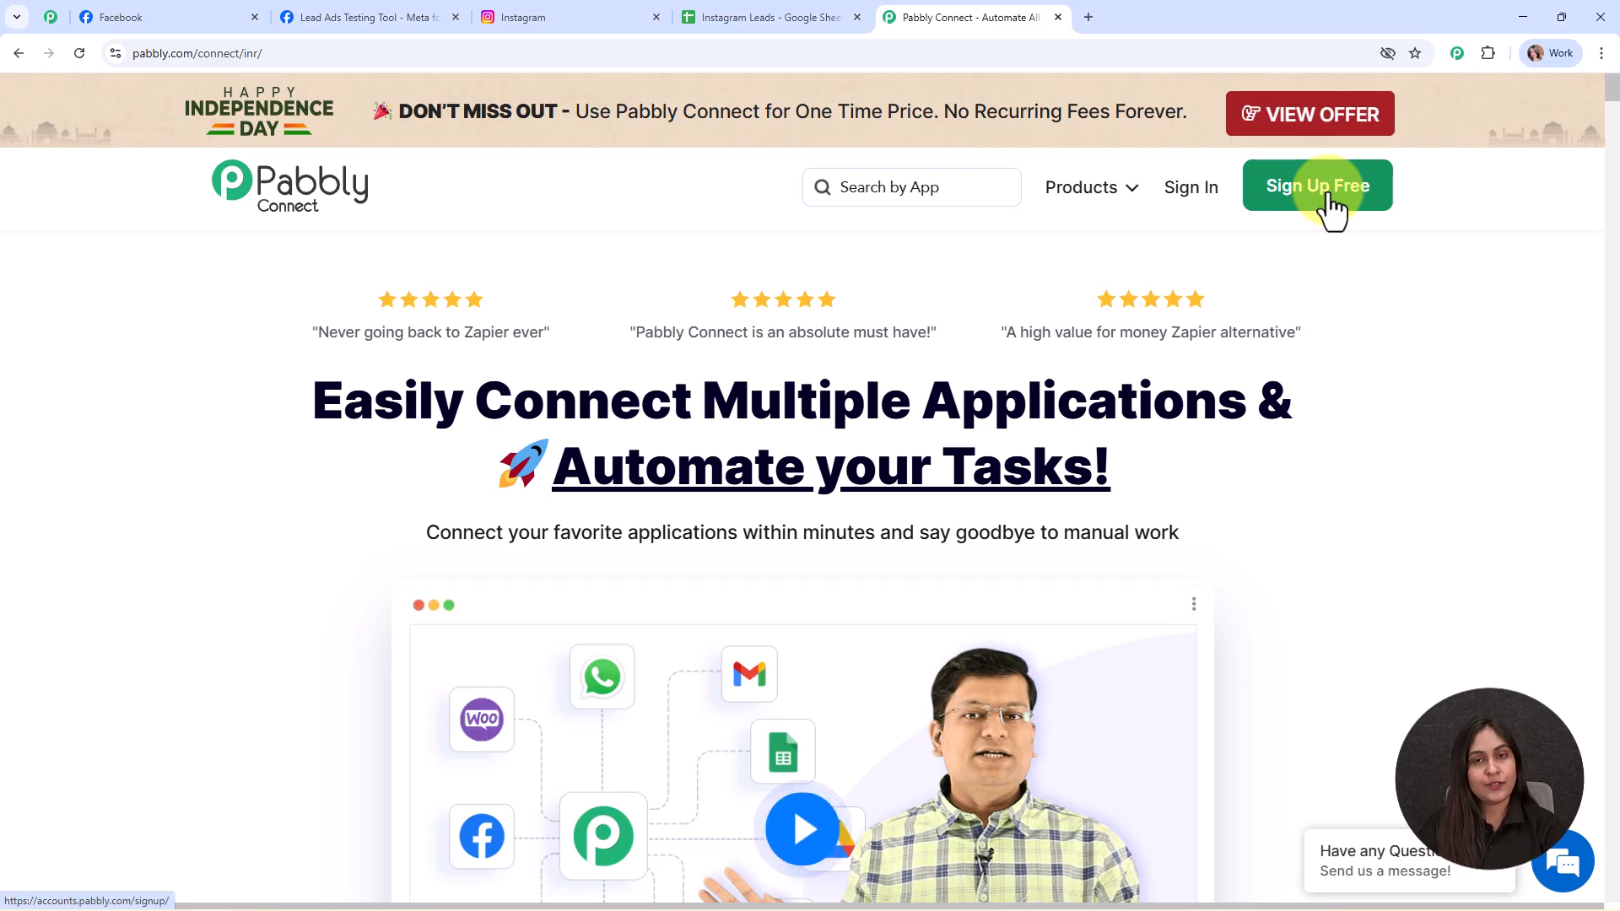
- Sign in to Pabbly and launch Pabbly Connect from the All Pabbly Apps list
left_click(1189, 188)
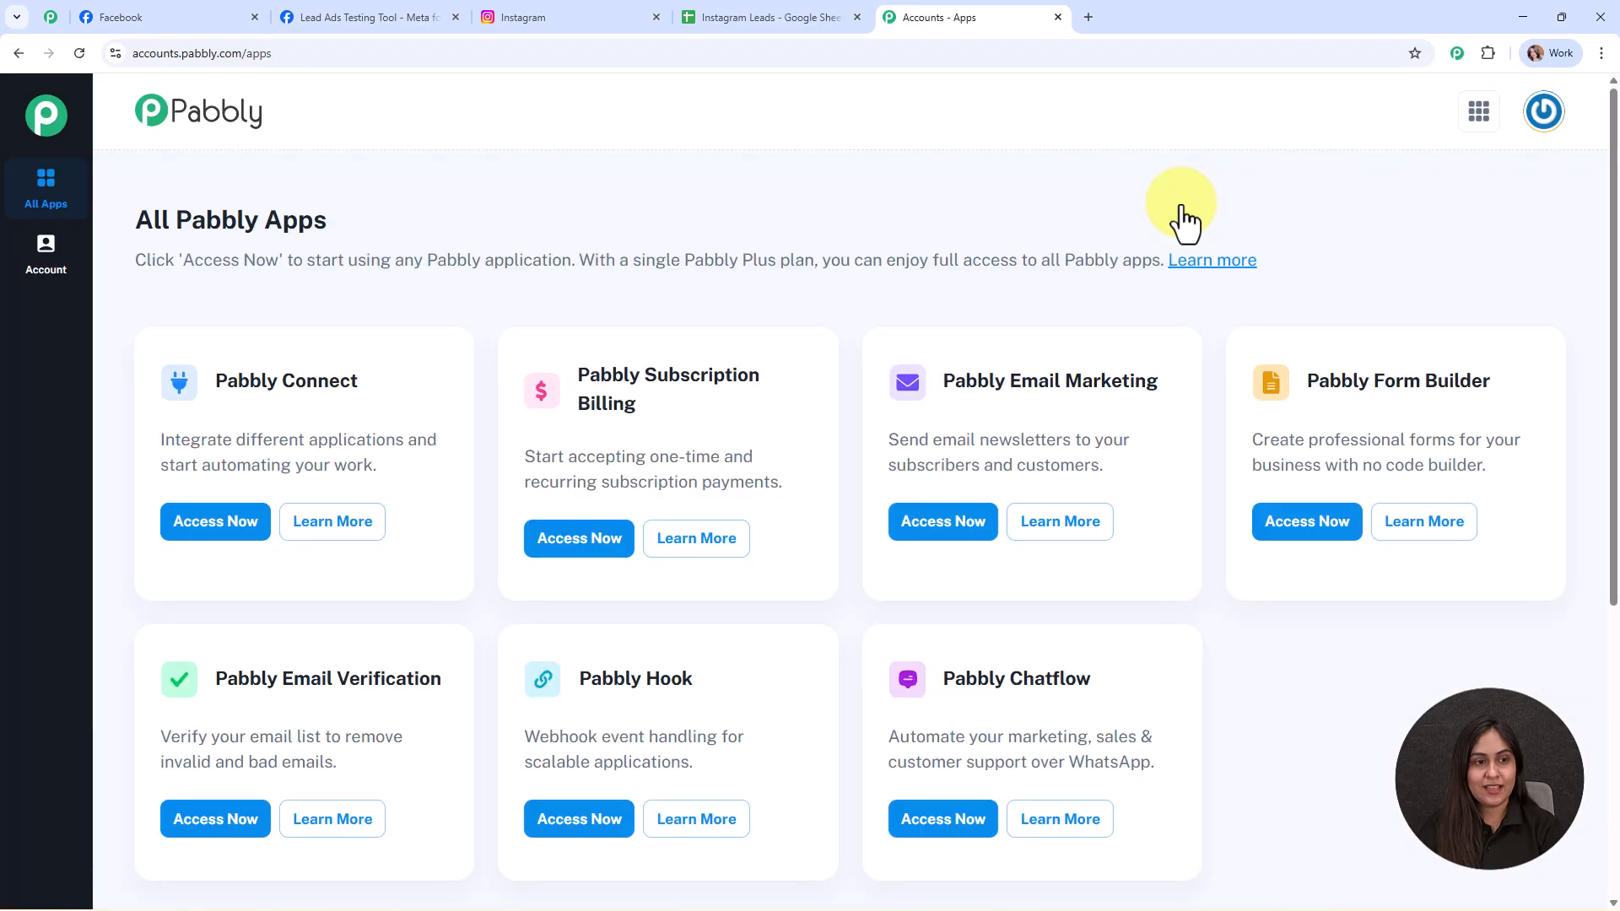
left_click_drag(138, 219, 438, 214)
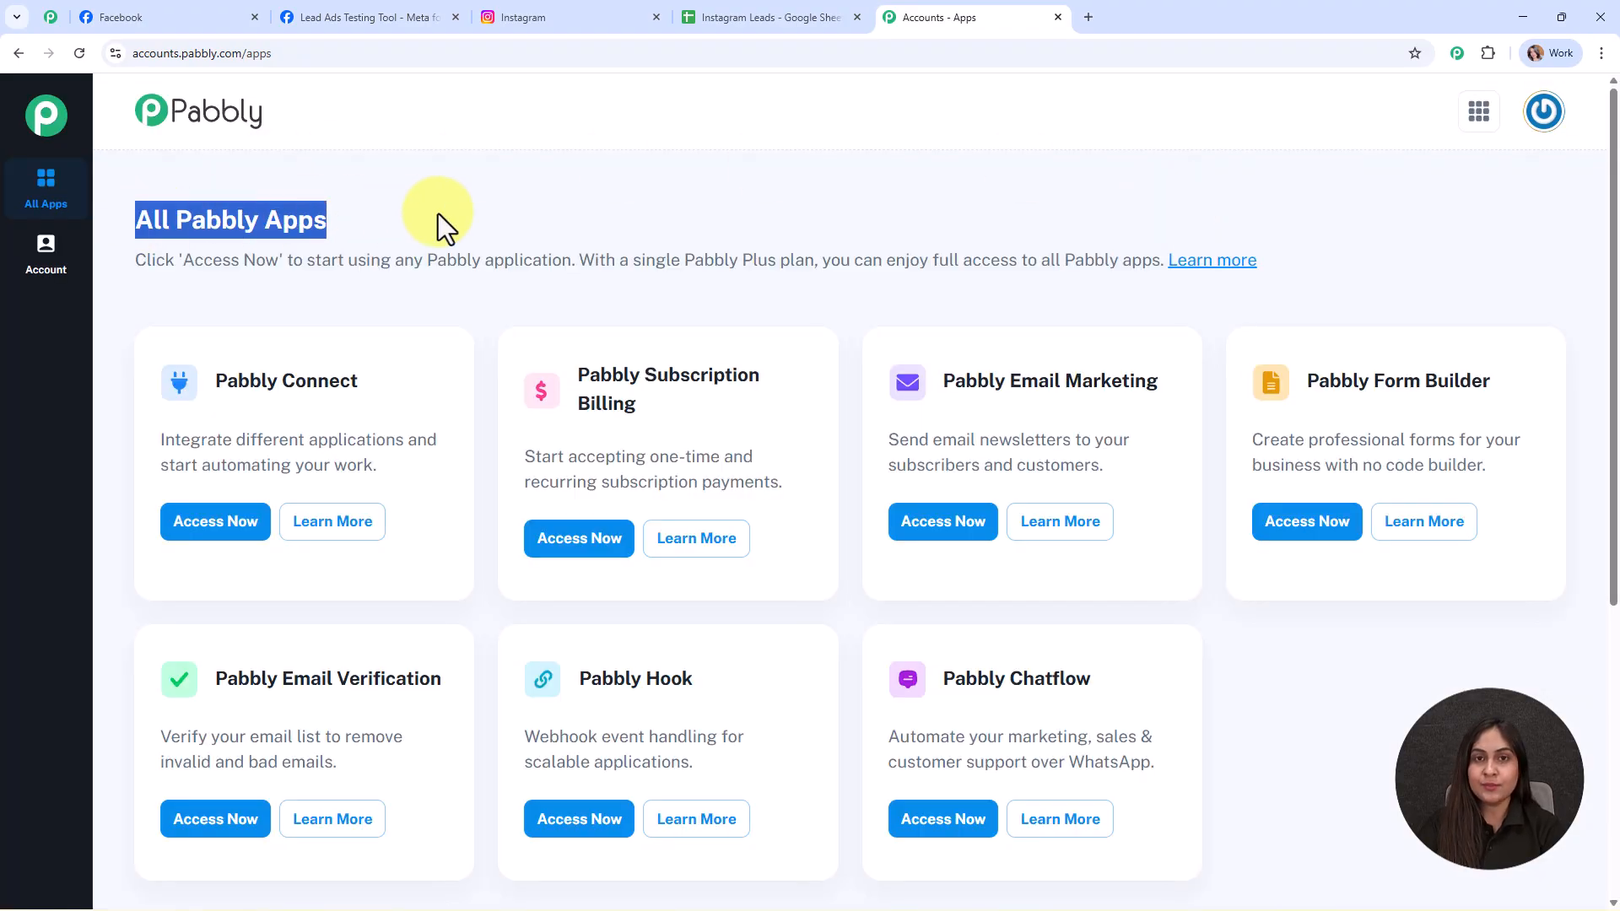
left_click(532, 211)
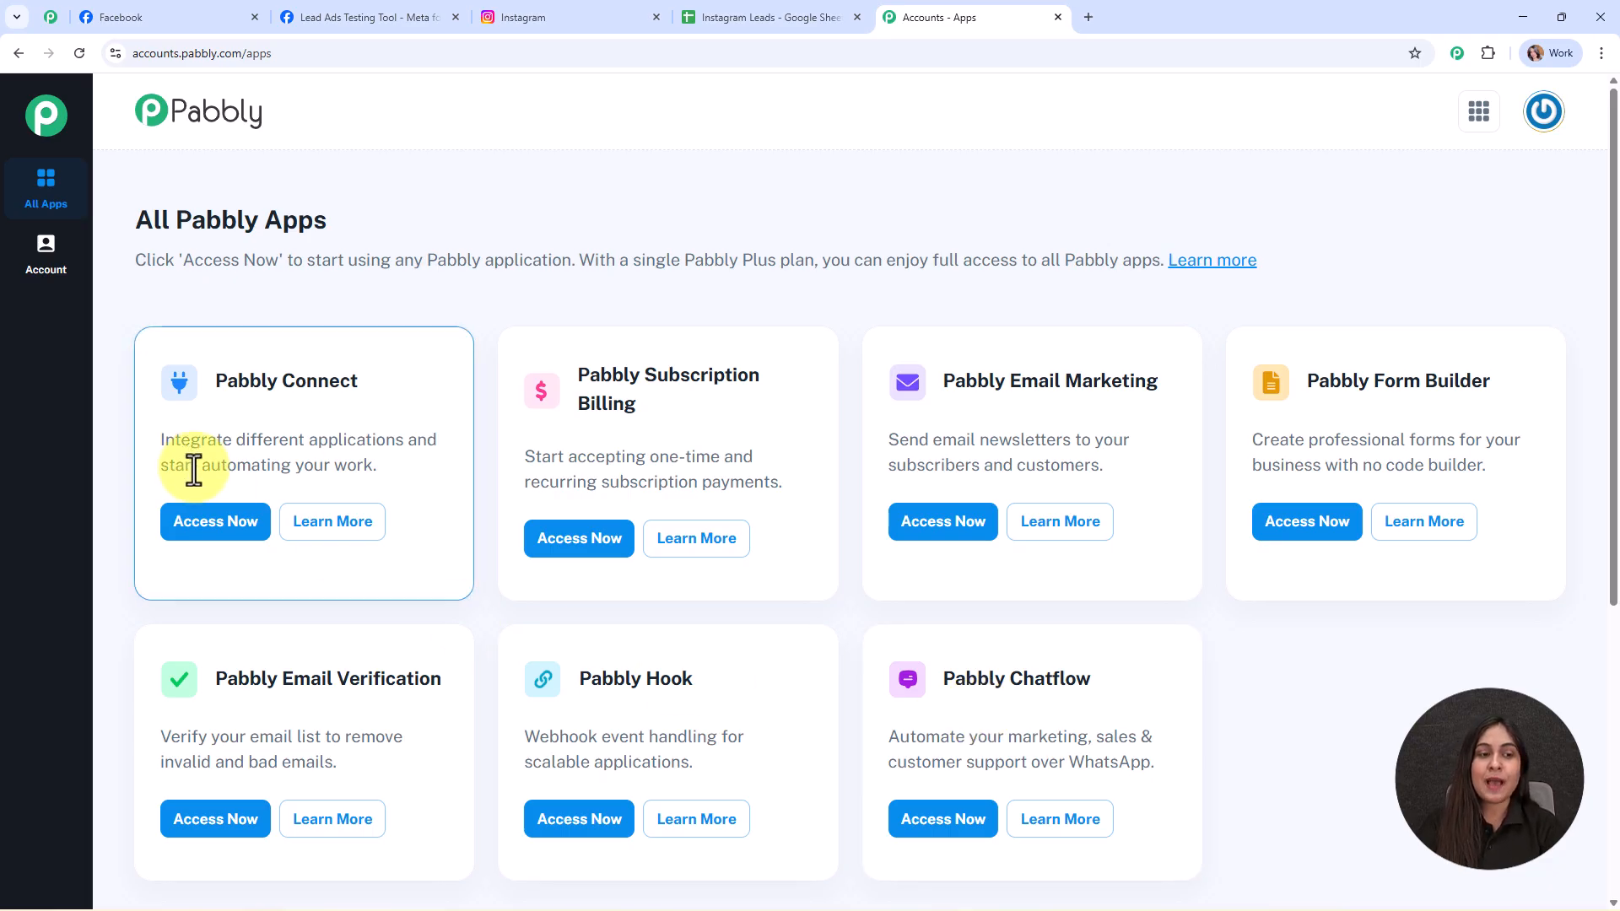
left_click(216, 523)
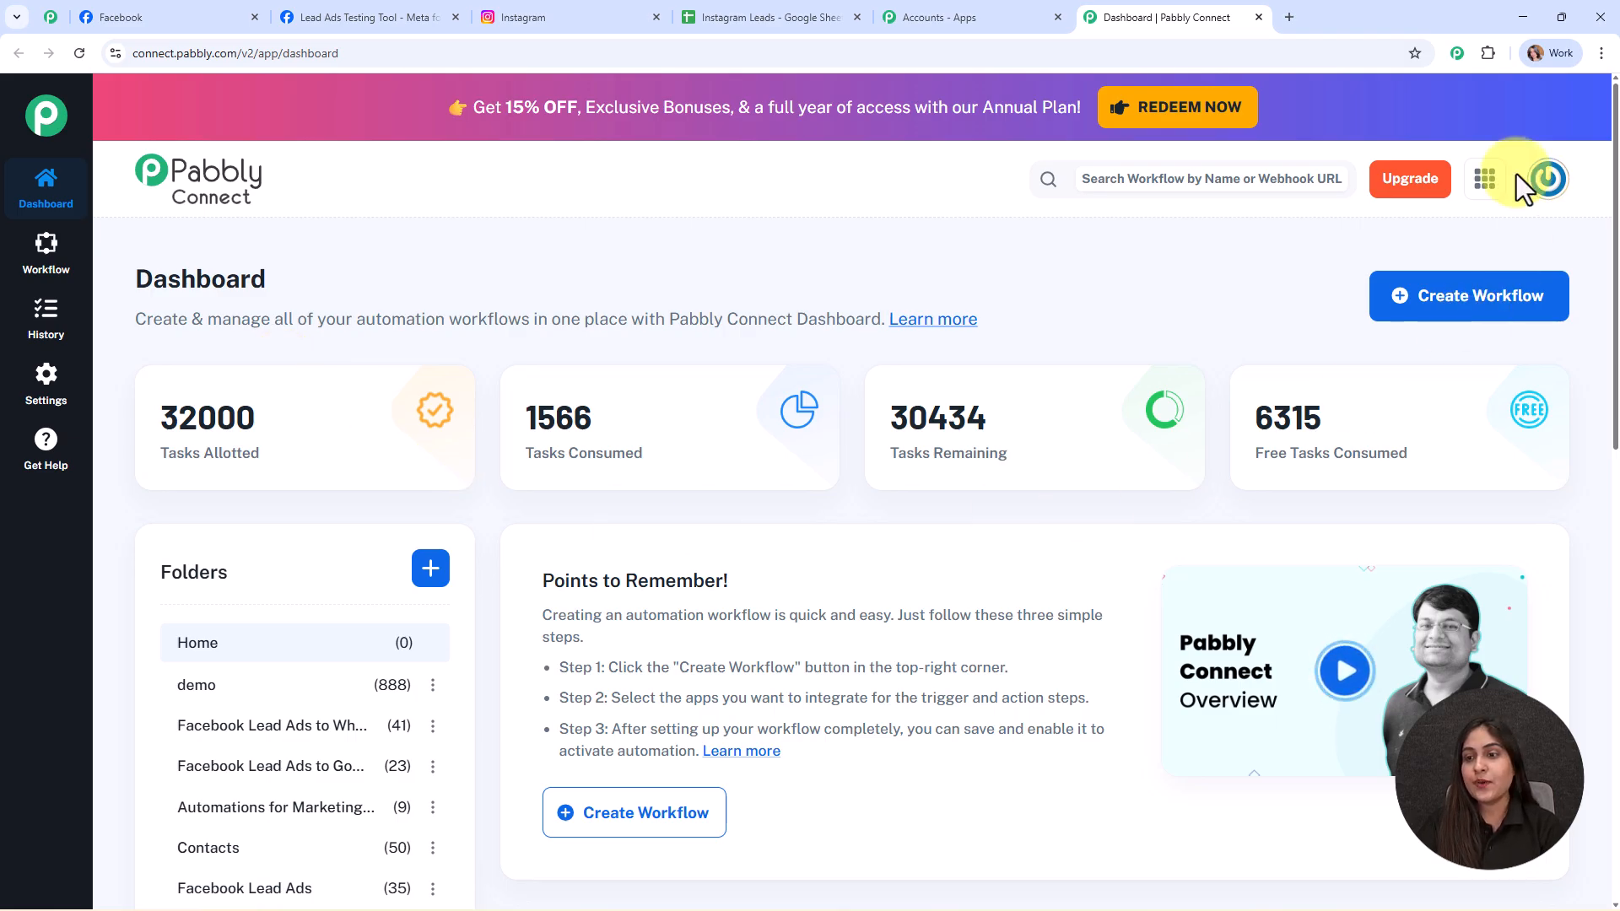
- Start a new workflow and pick the Classic option in the Select Workflow Builder dialog
left_click(1439, 322)
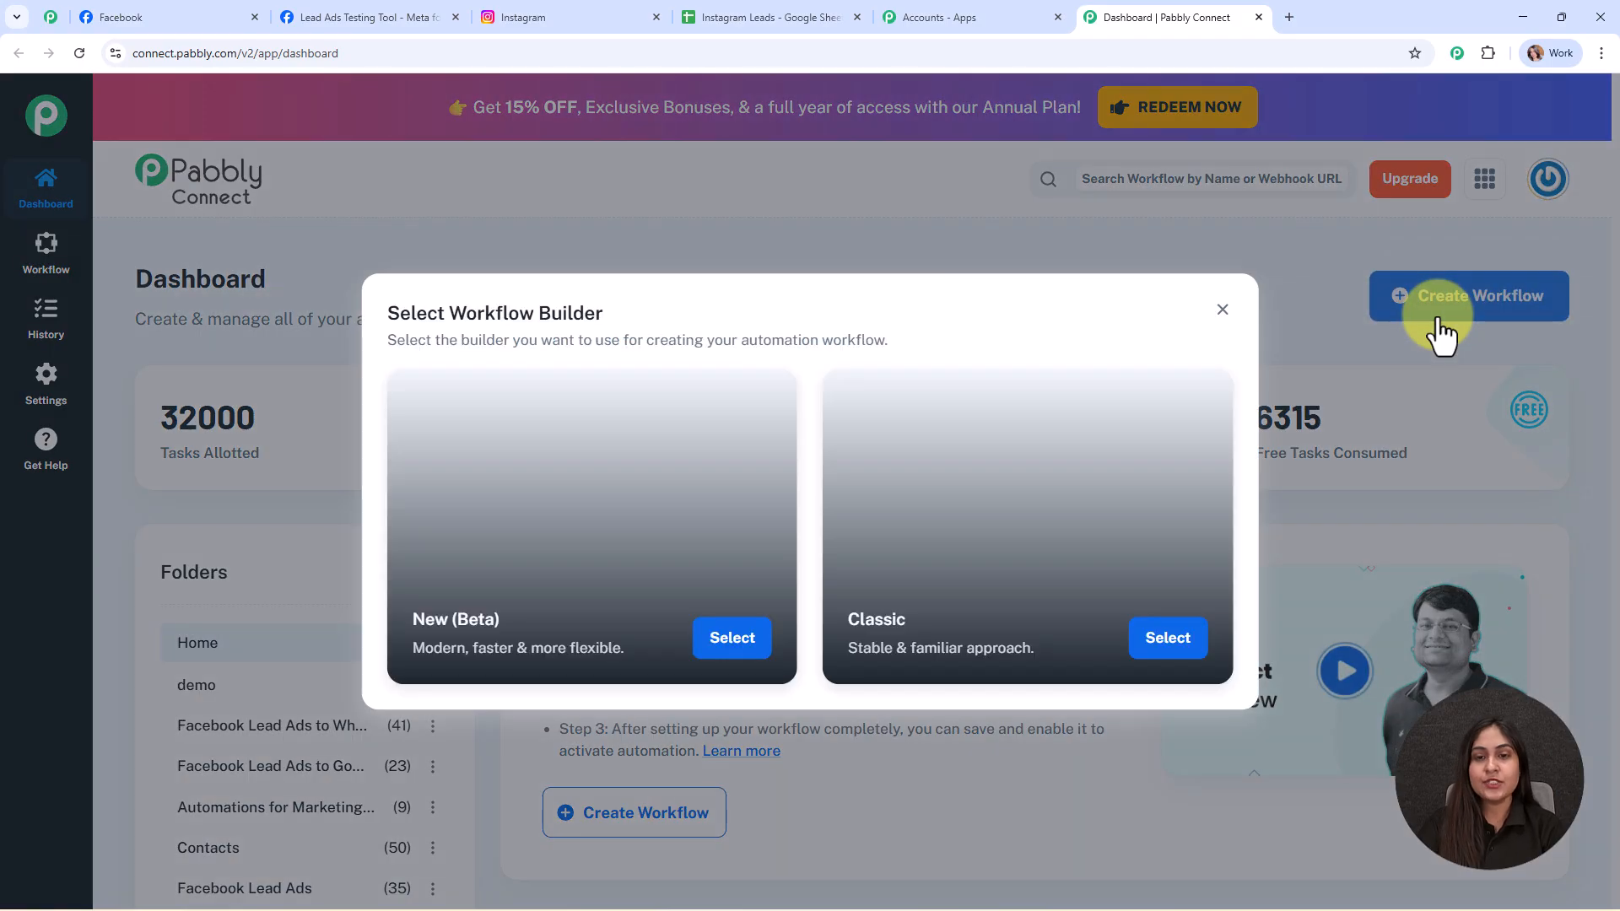
left_click_drag(629, 301, 382, 302)
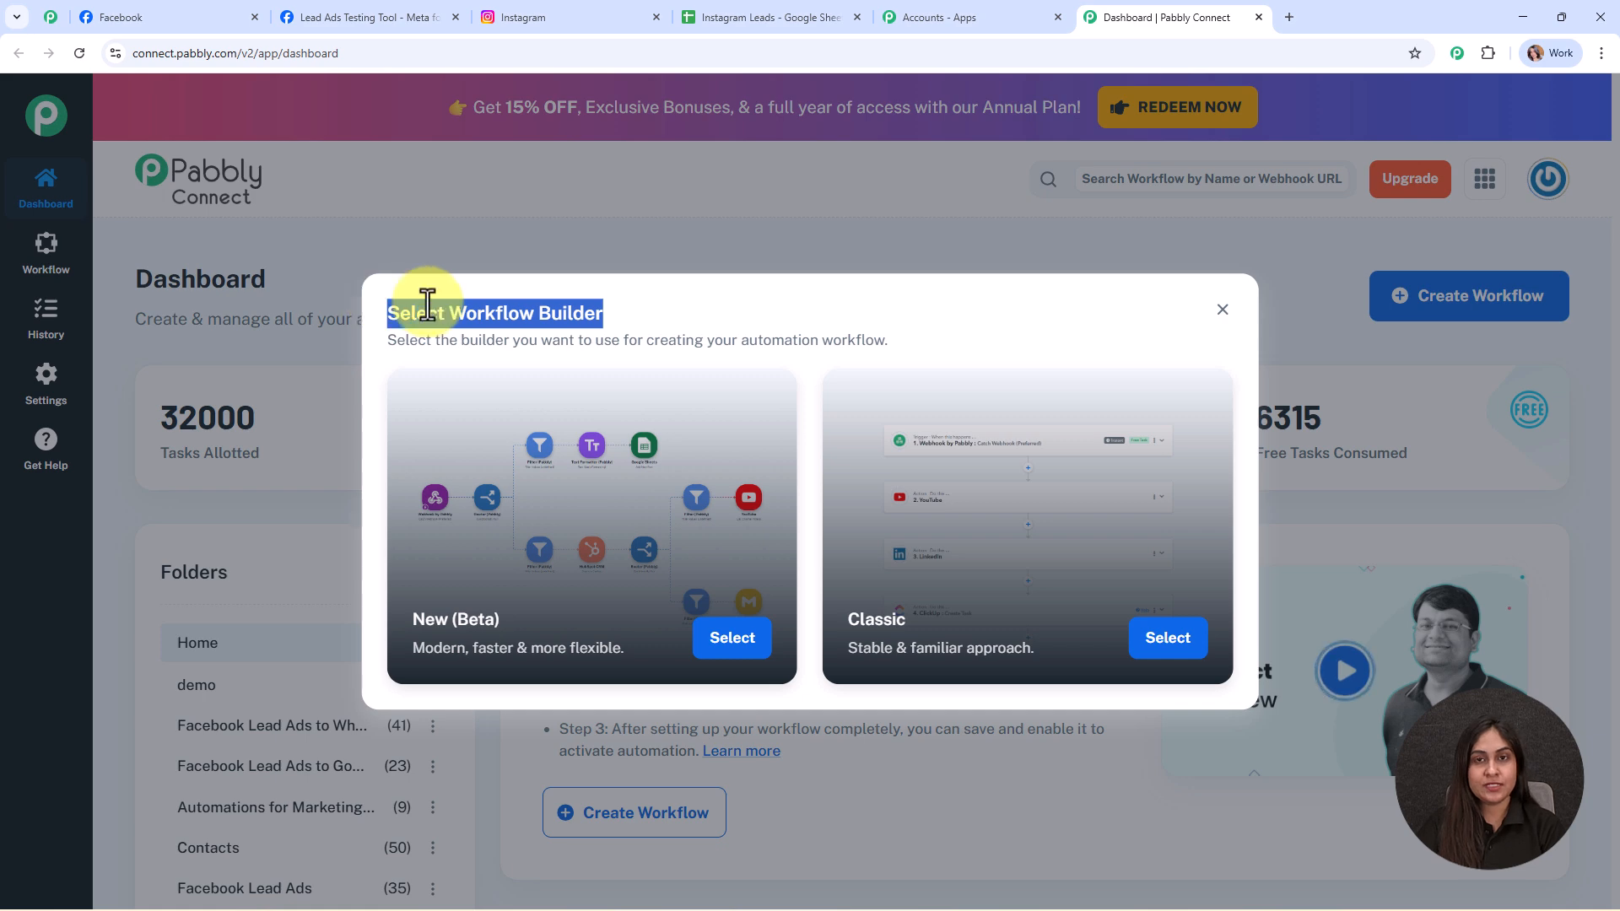
left_click(626, 308)
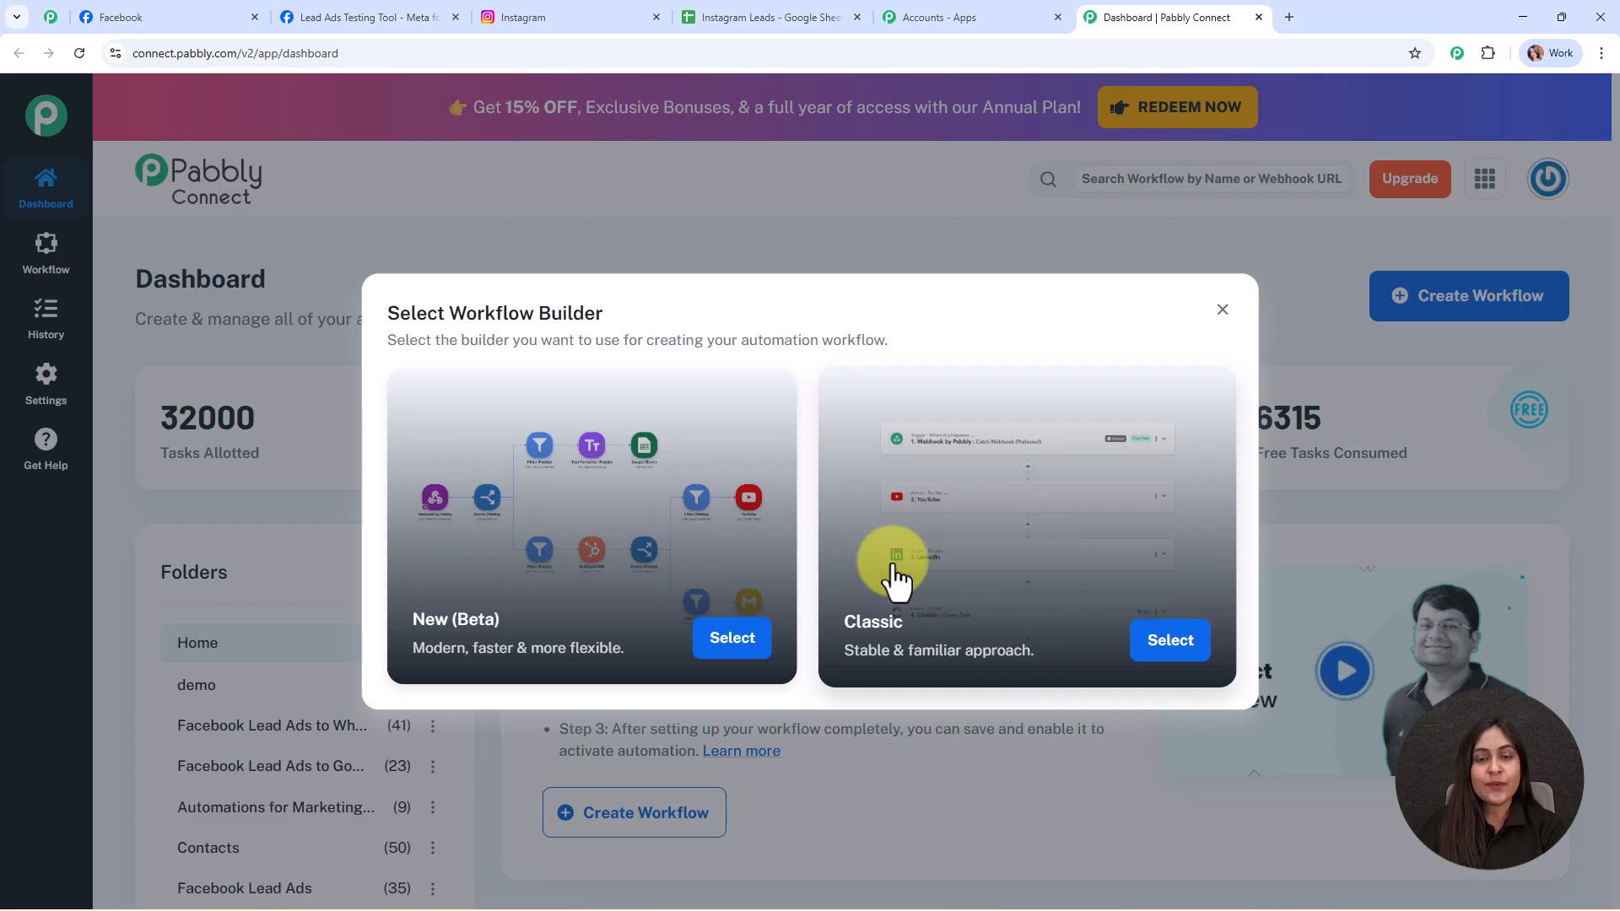
left_click(1181, 643)
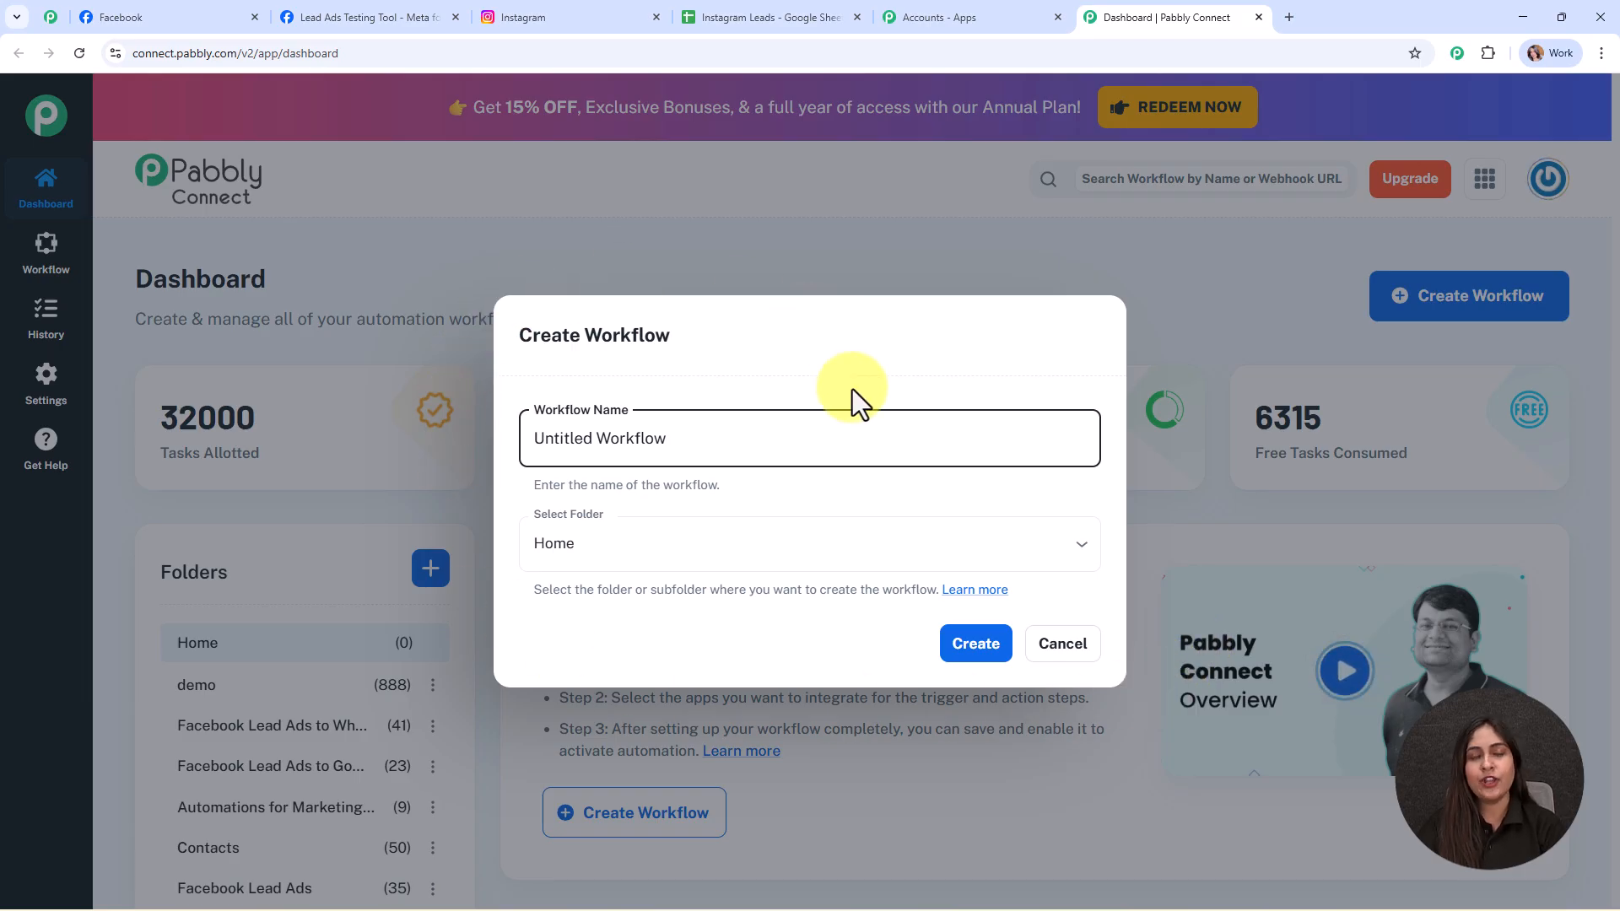
- Name the workflow 'Instantly Capture Instagram Leads in Google Sheets'
left_click_drag(668, 438, 967, 443)
type("Instantly Capture Instagram Leads in Google Sheets")
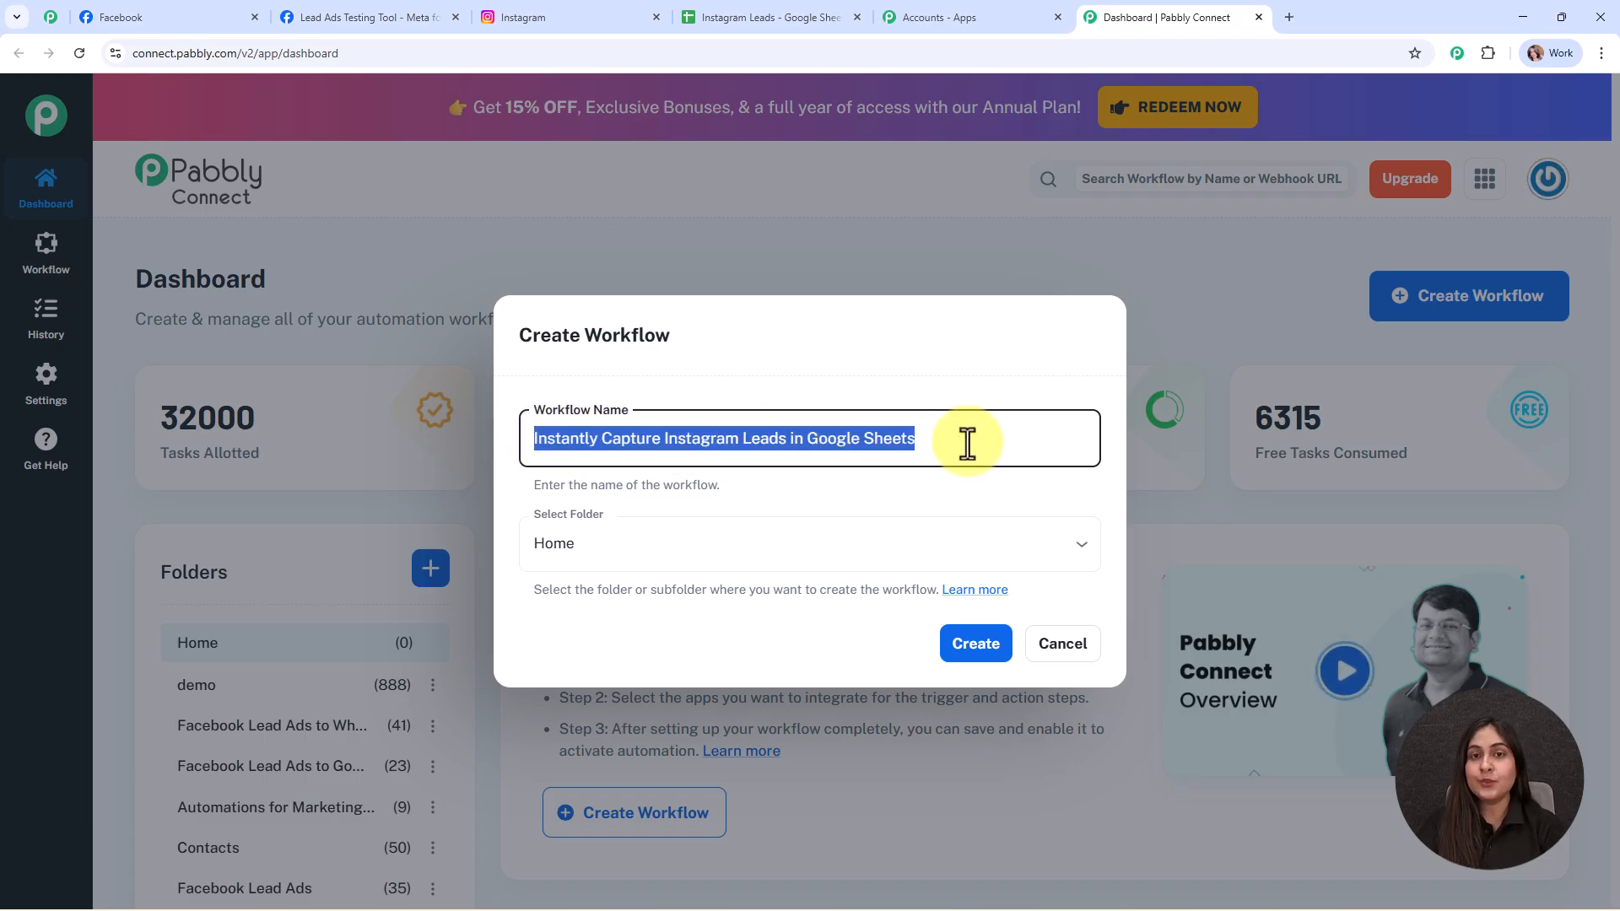
left_click(973, 494)
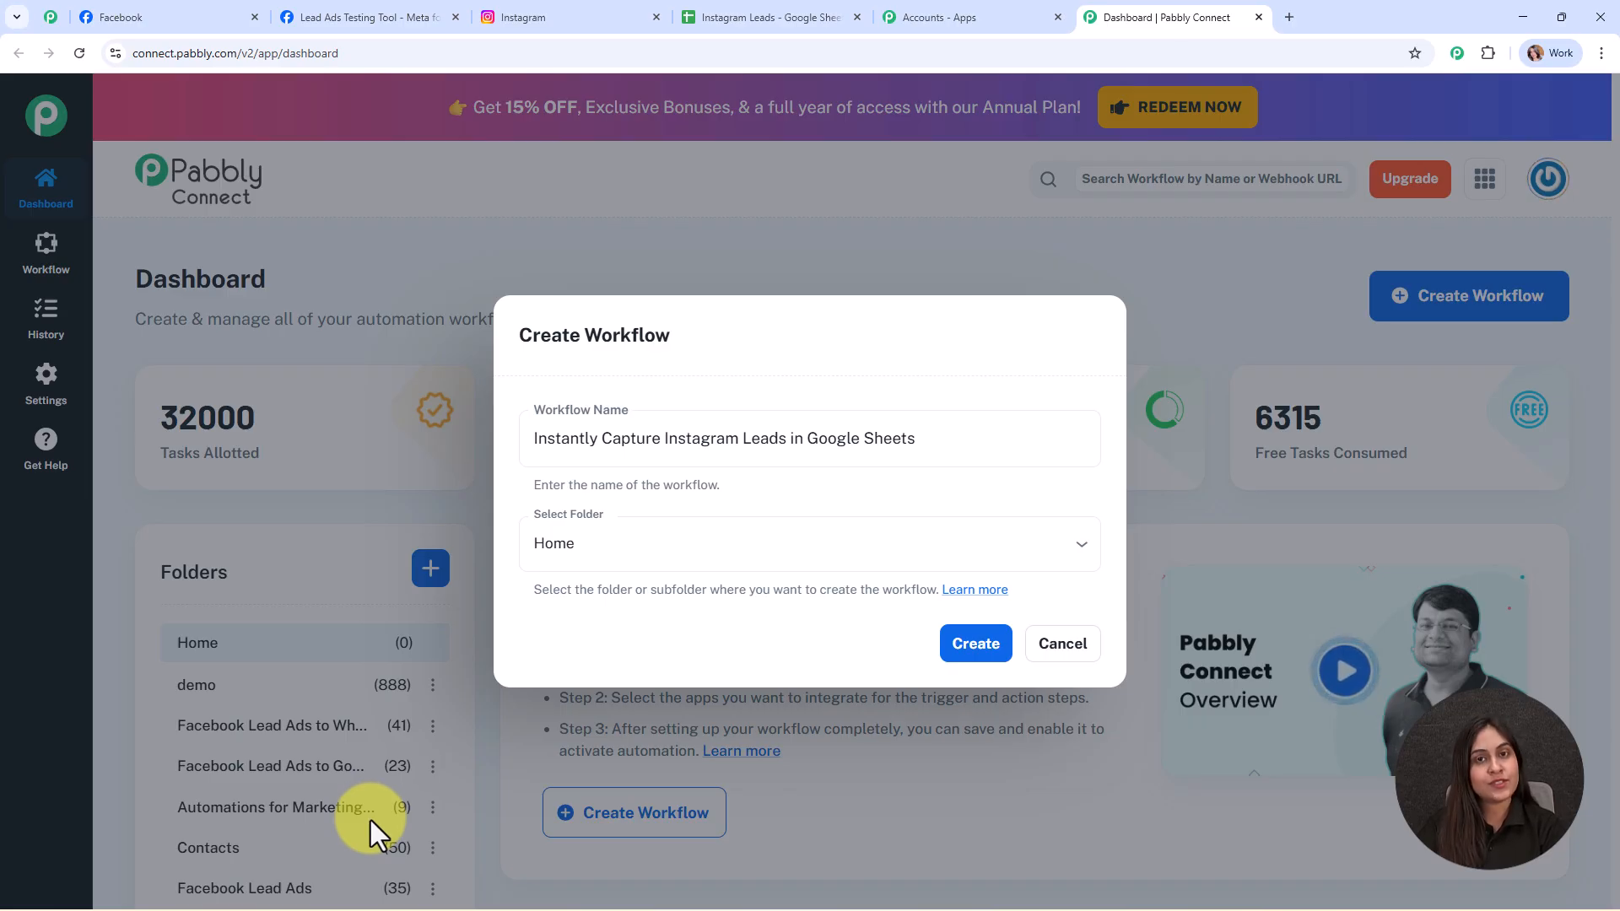
- File the workflow in the Google Sheets folder and open the folders help article
left_click(578, 561)
scroll(611, 464, "down", 1)
left_click(622, 434)
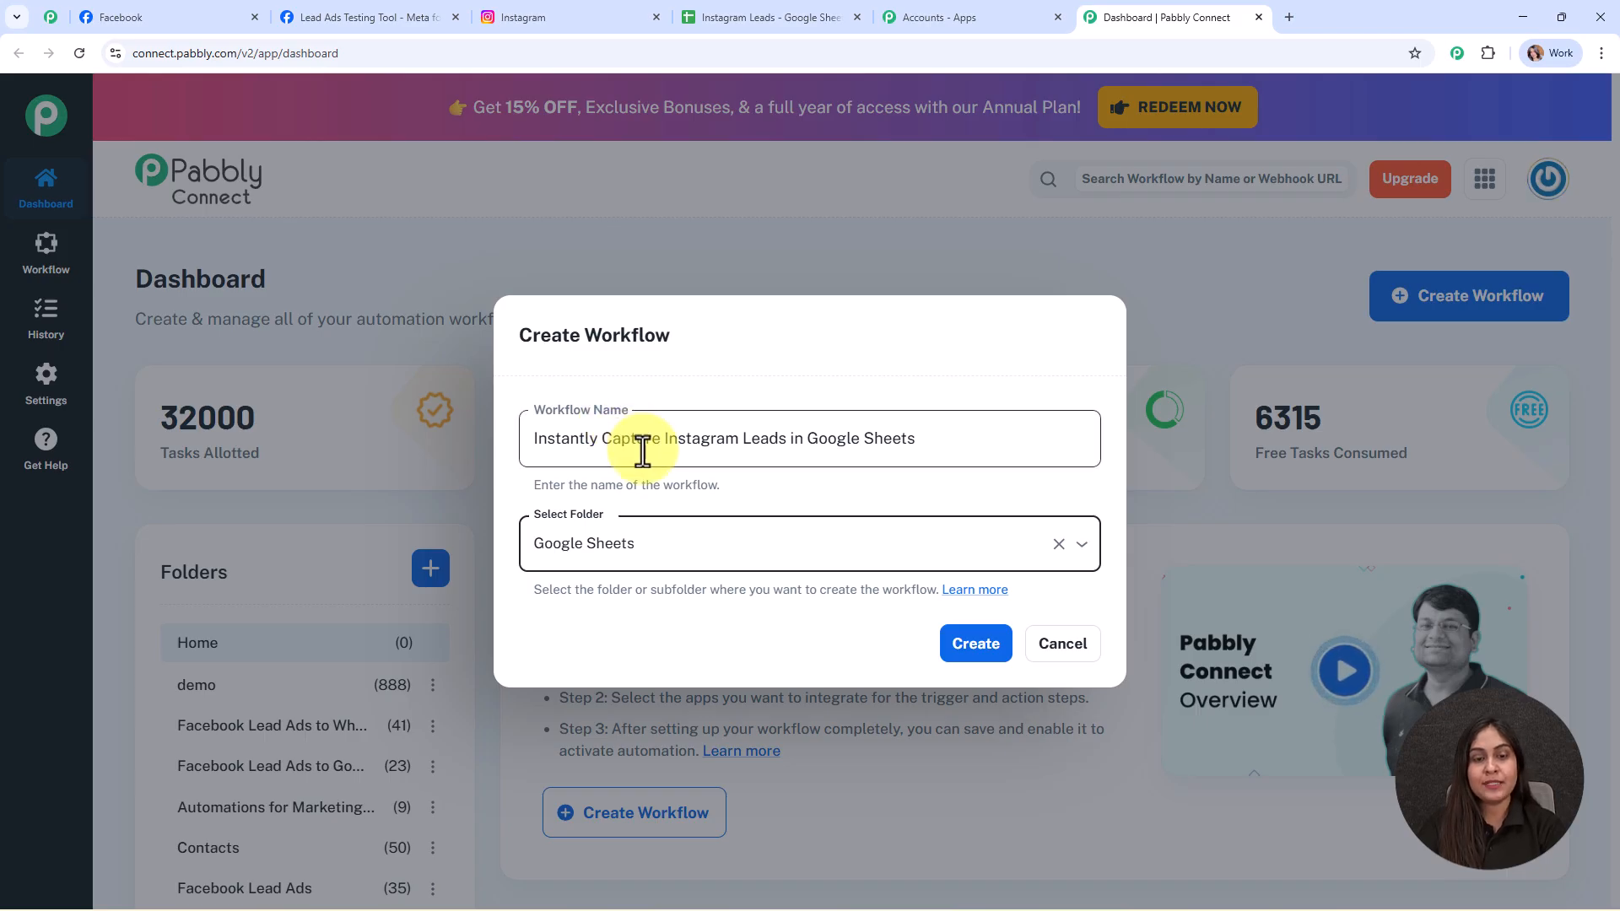
left_click(978, 635)
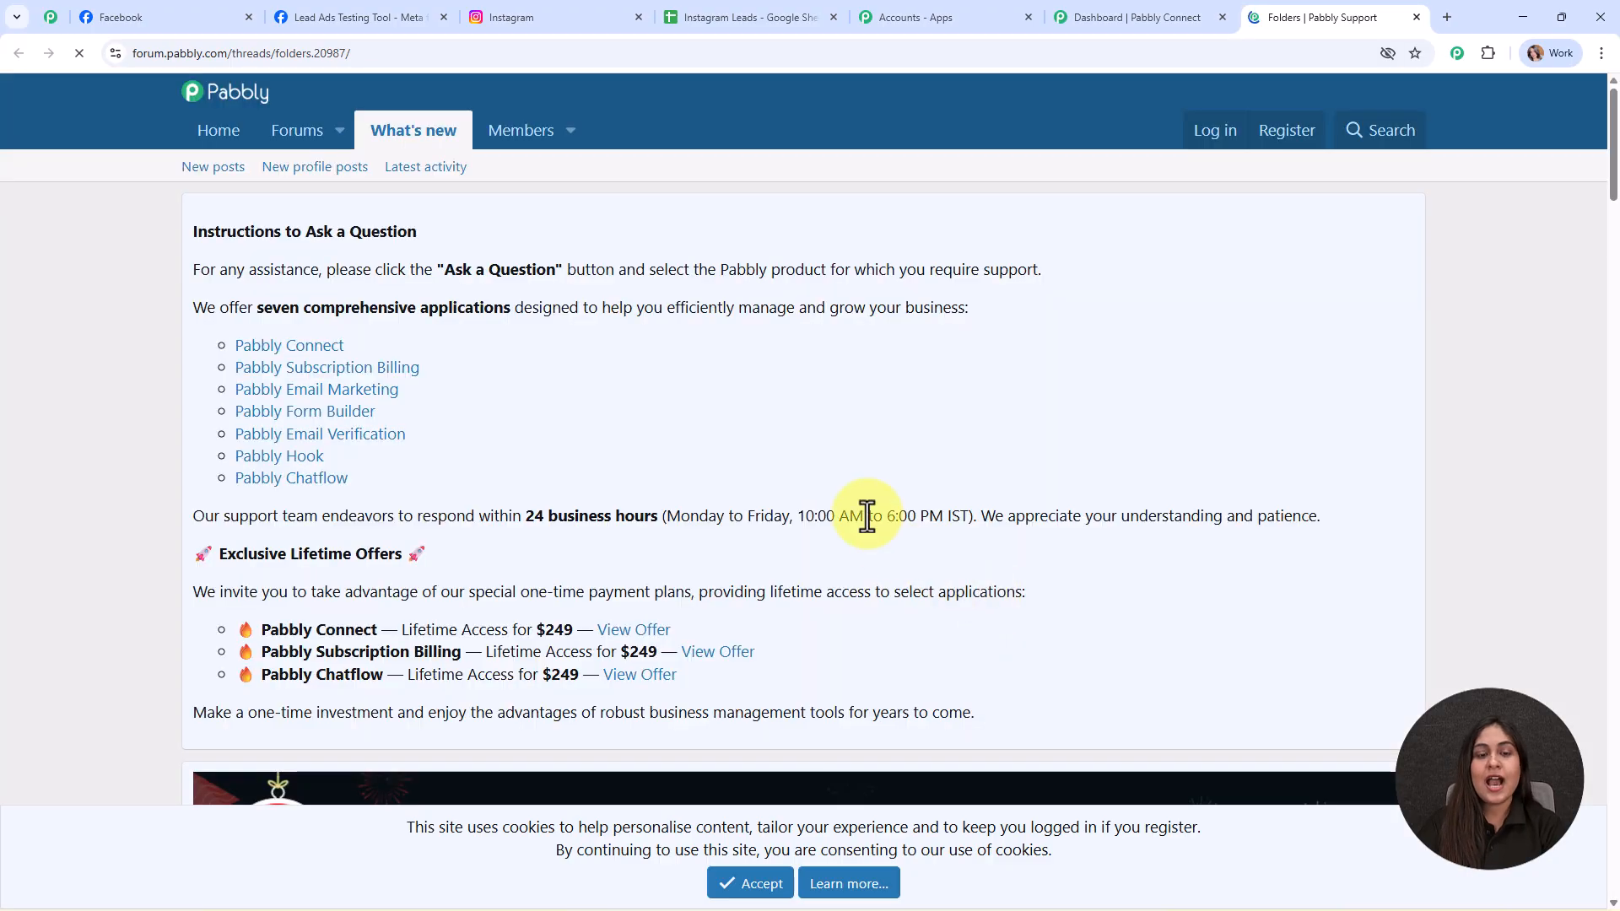
- Read the Create Folder and Create Nested Folder sections of the Folders thread, then close it
scroll(887, 540, "down", 10)
scroll(869, 447, "down", 3)
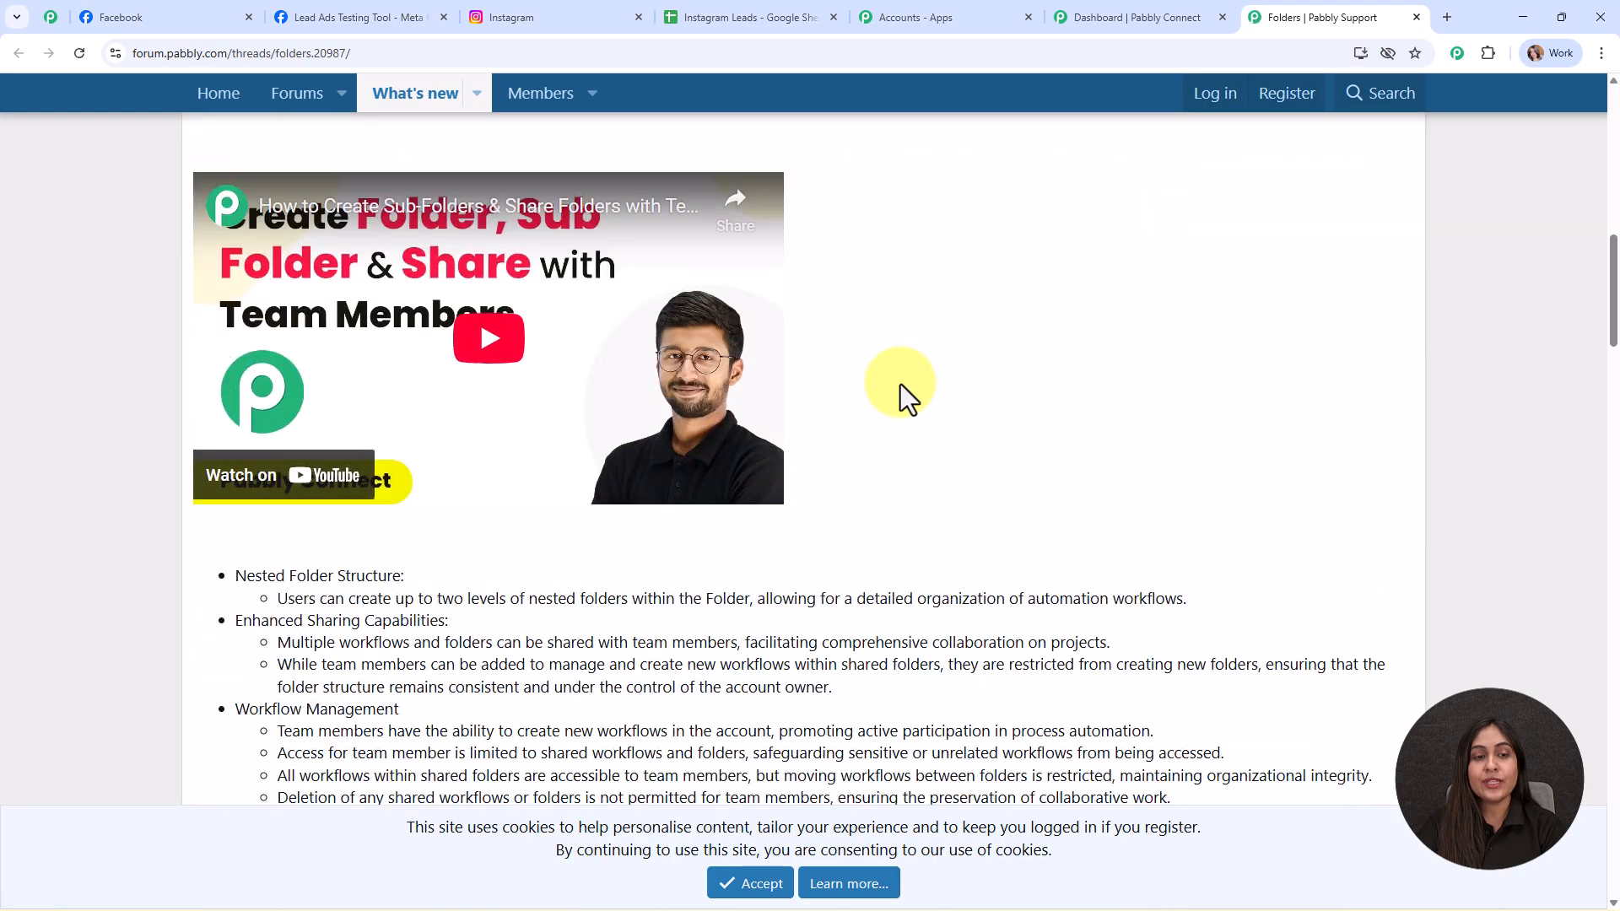
scroll(692, 518, "down", 4)
scroll(702, 516, "down", 10)
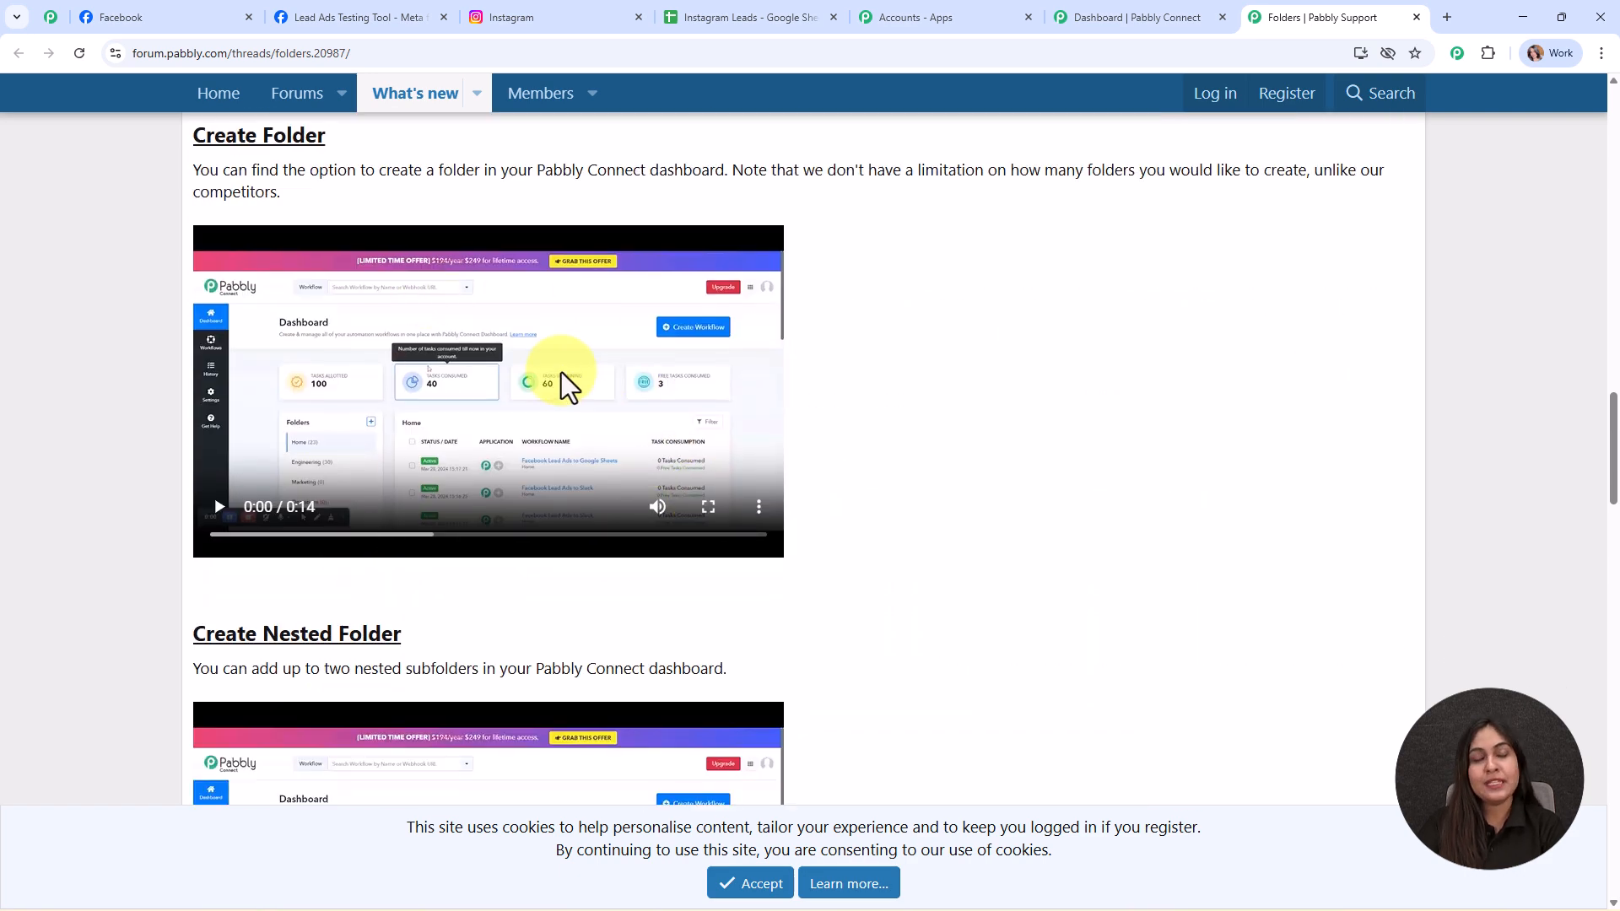
left_click(1417, 17)
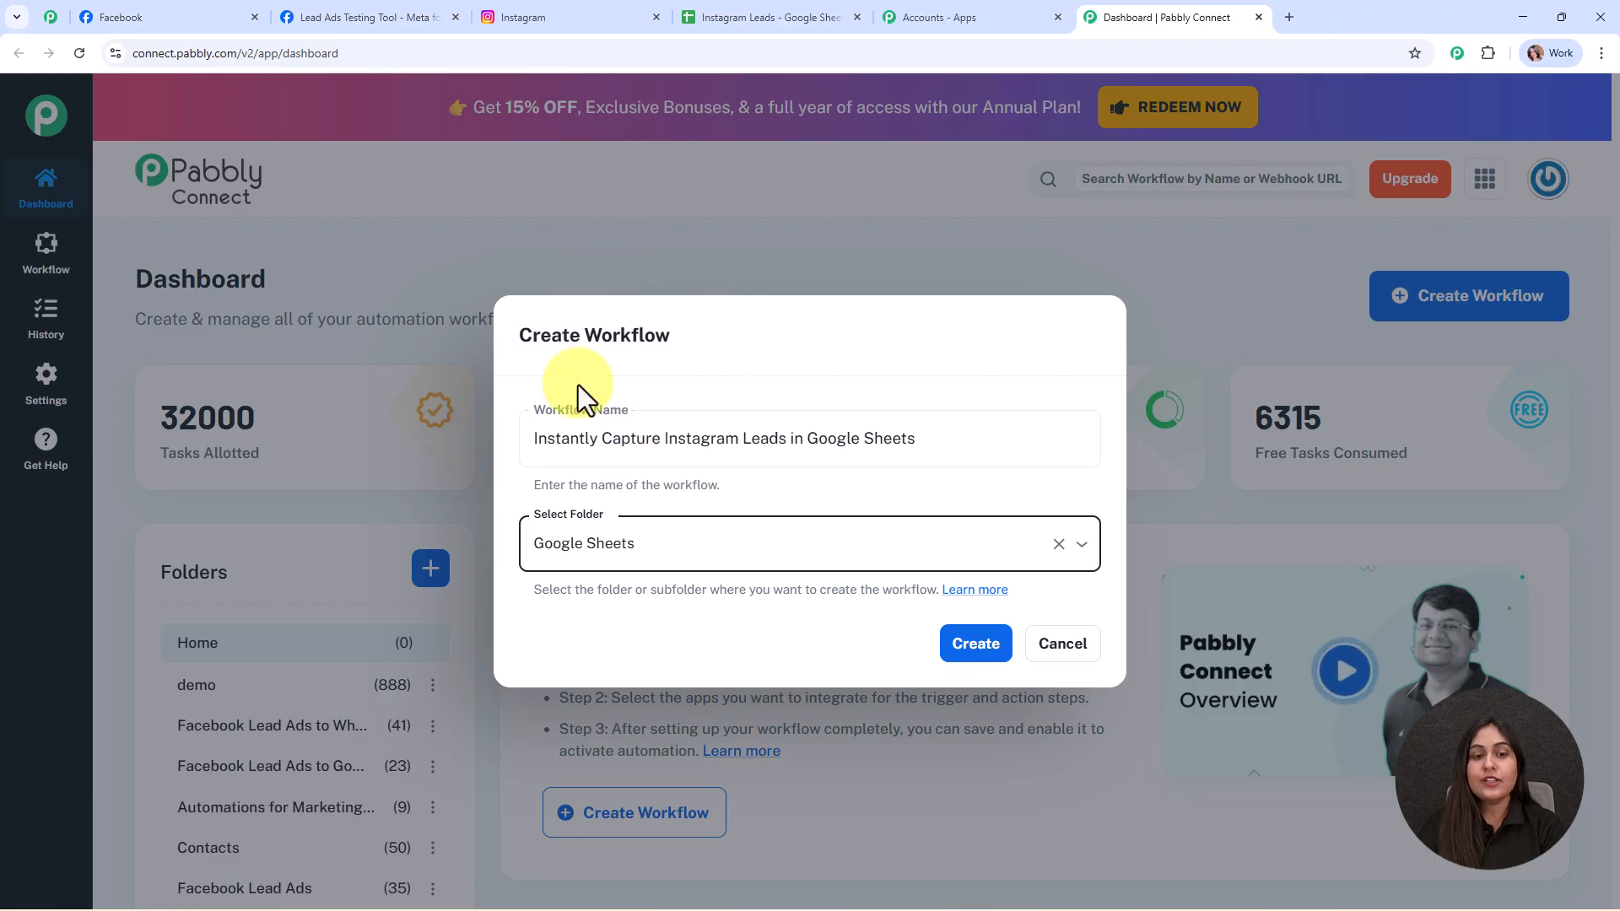
- Create the workflow and set its trigger to Instagram Lead Ads with the New Lead (Instant) event
left_click(975, 648)
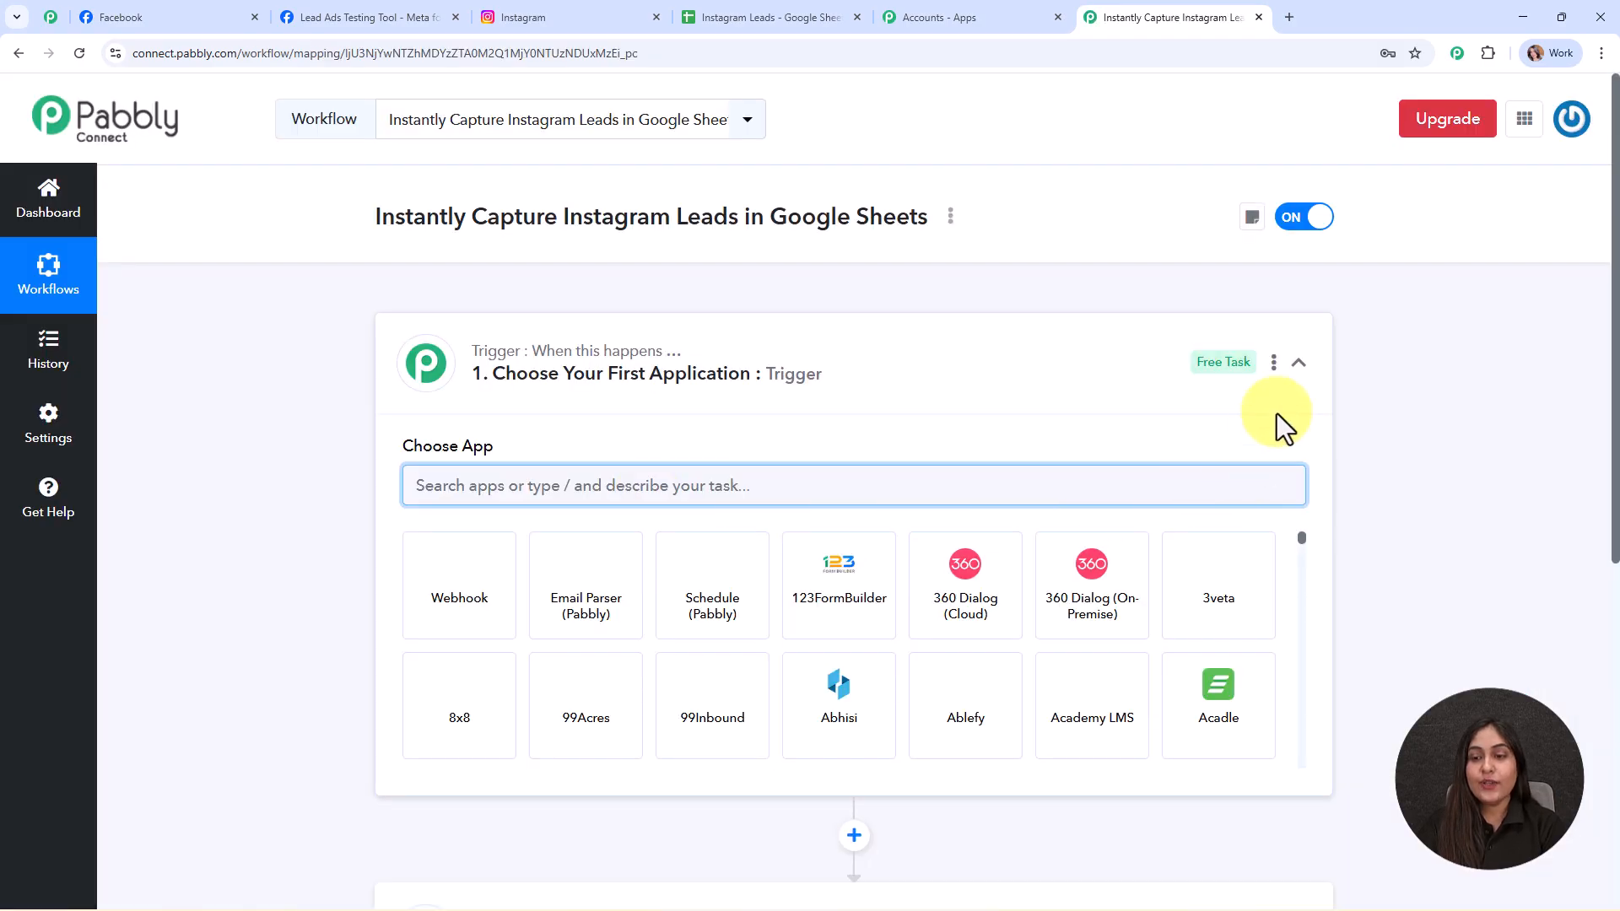
left_click(1300, 371)
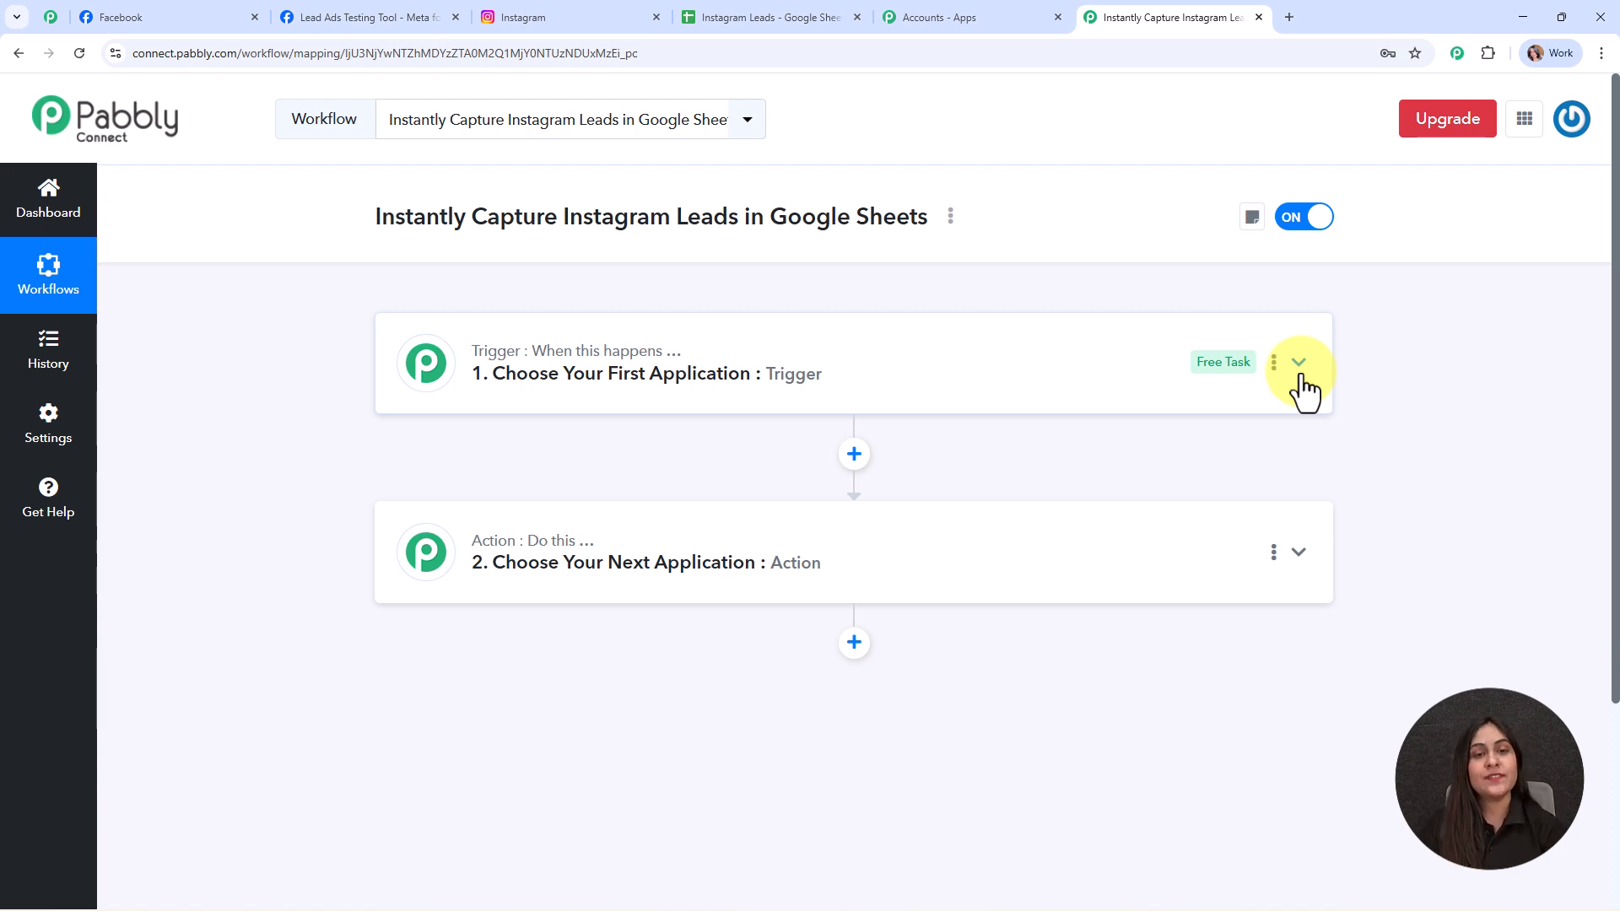
left_click(705, 404)
left_click(715, 485)
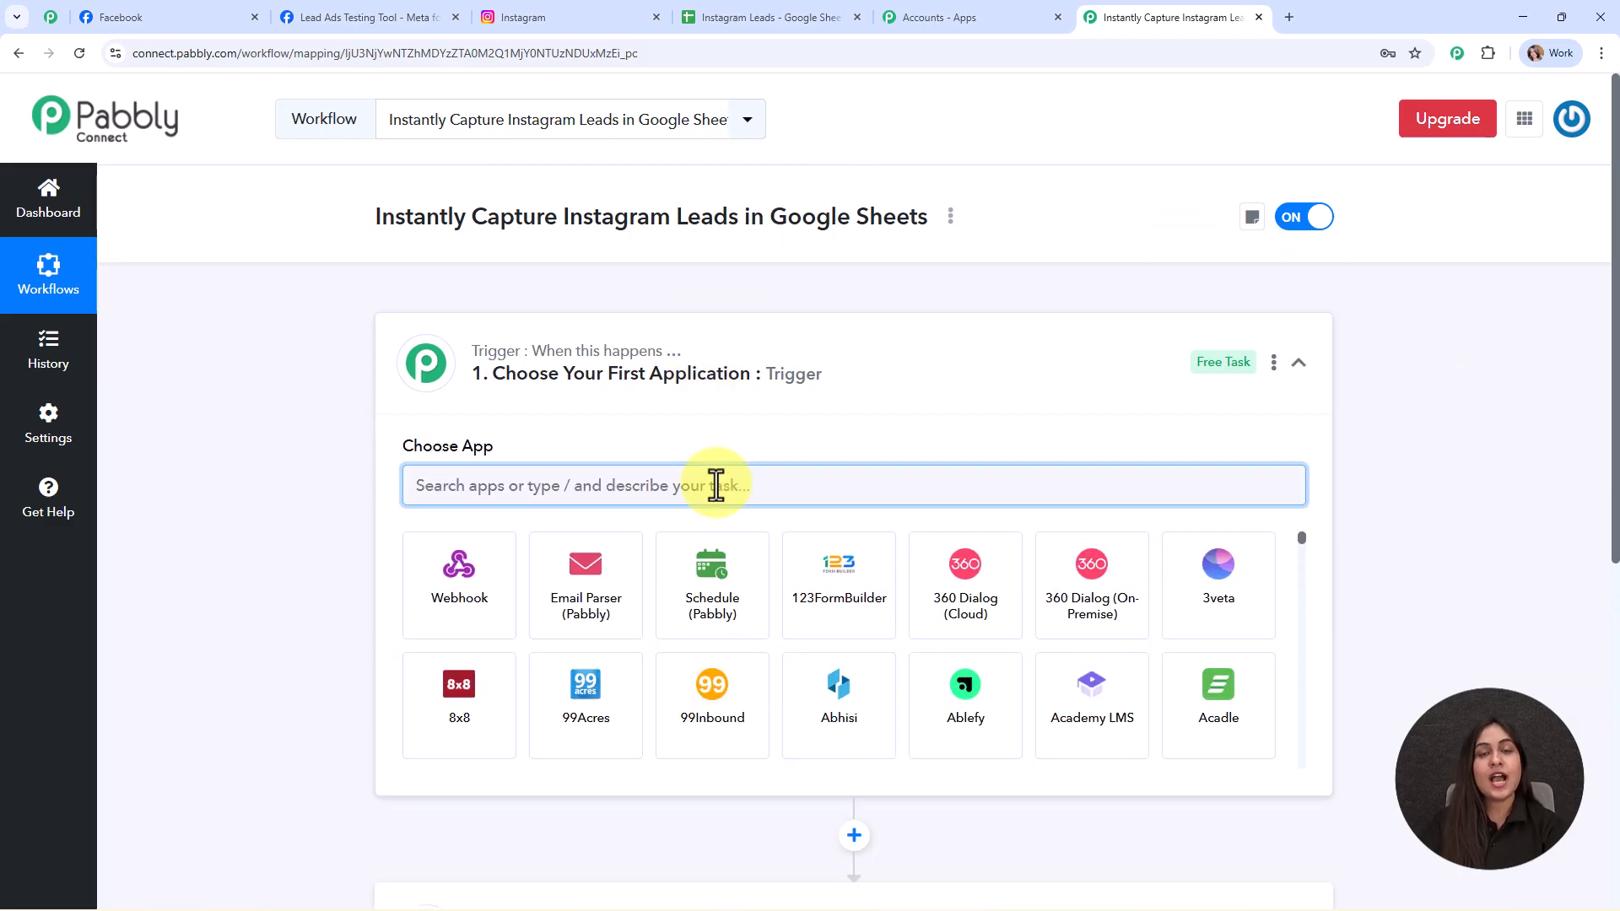
type("Ins")
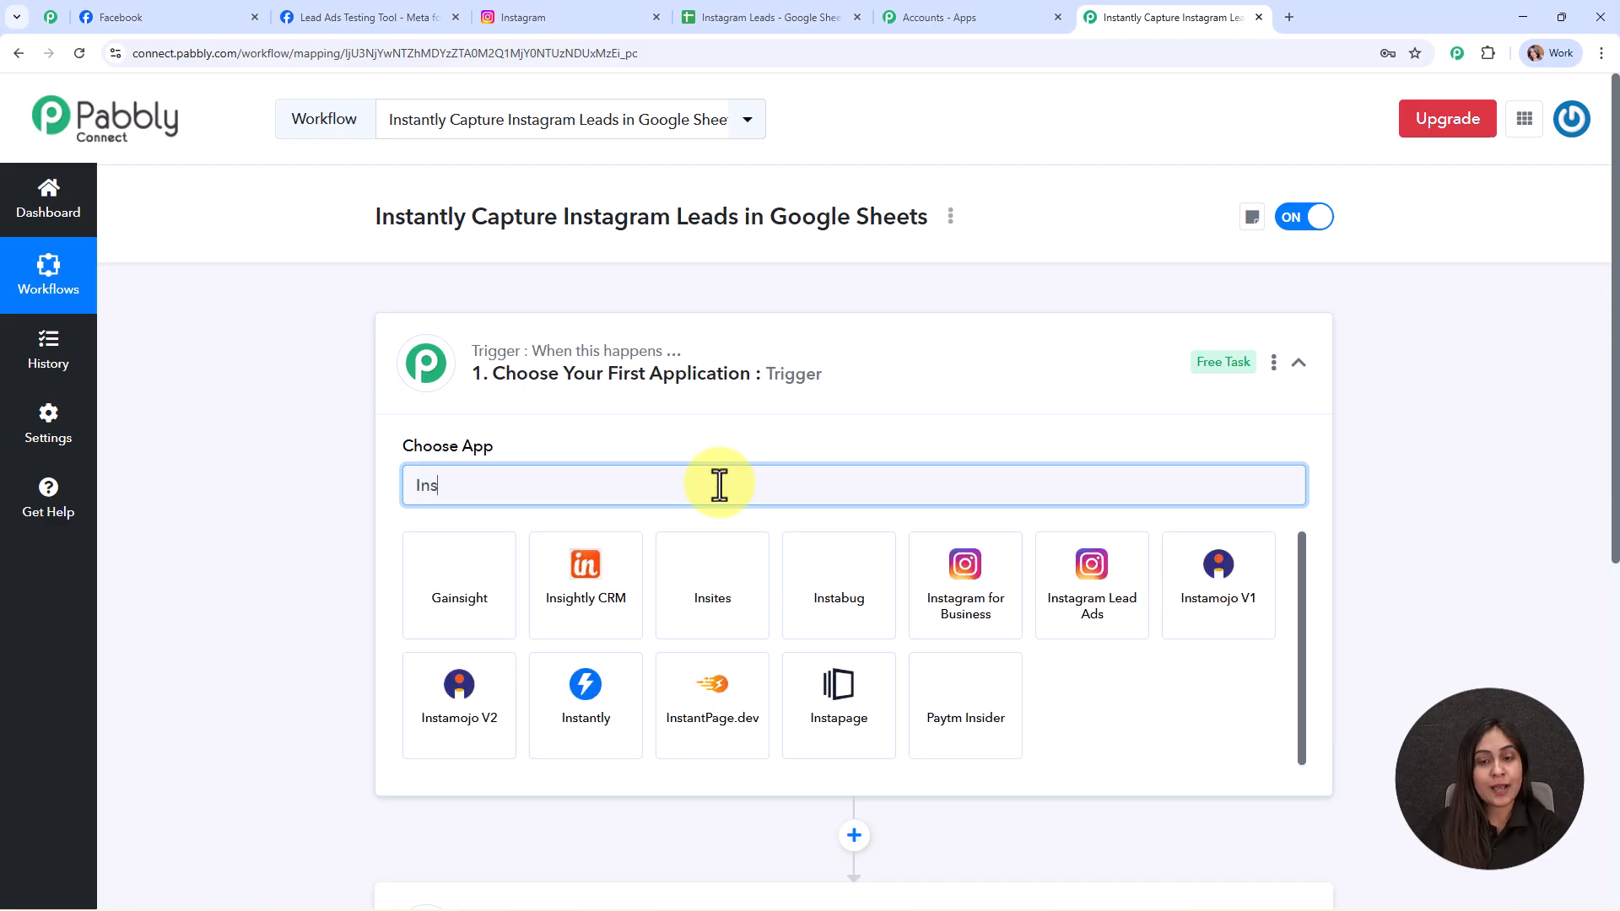
left_click(1091, 584)
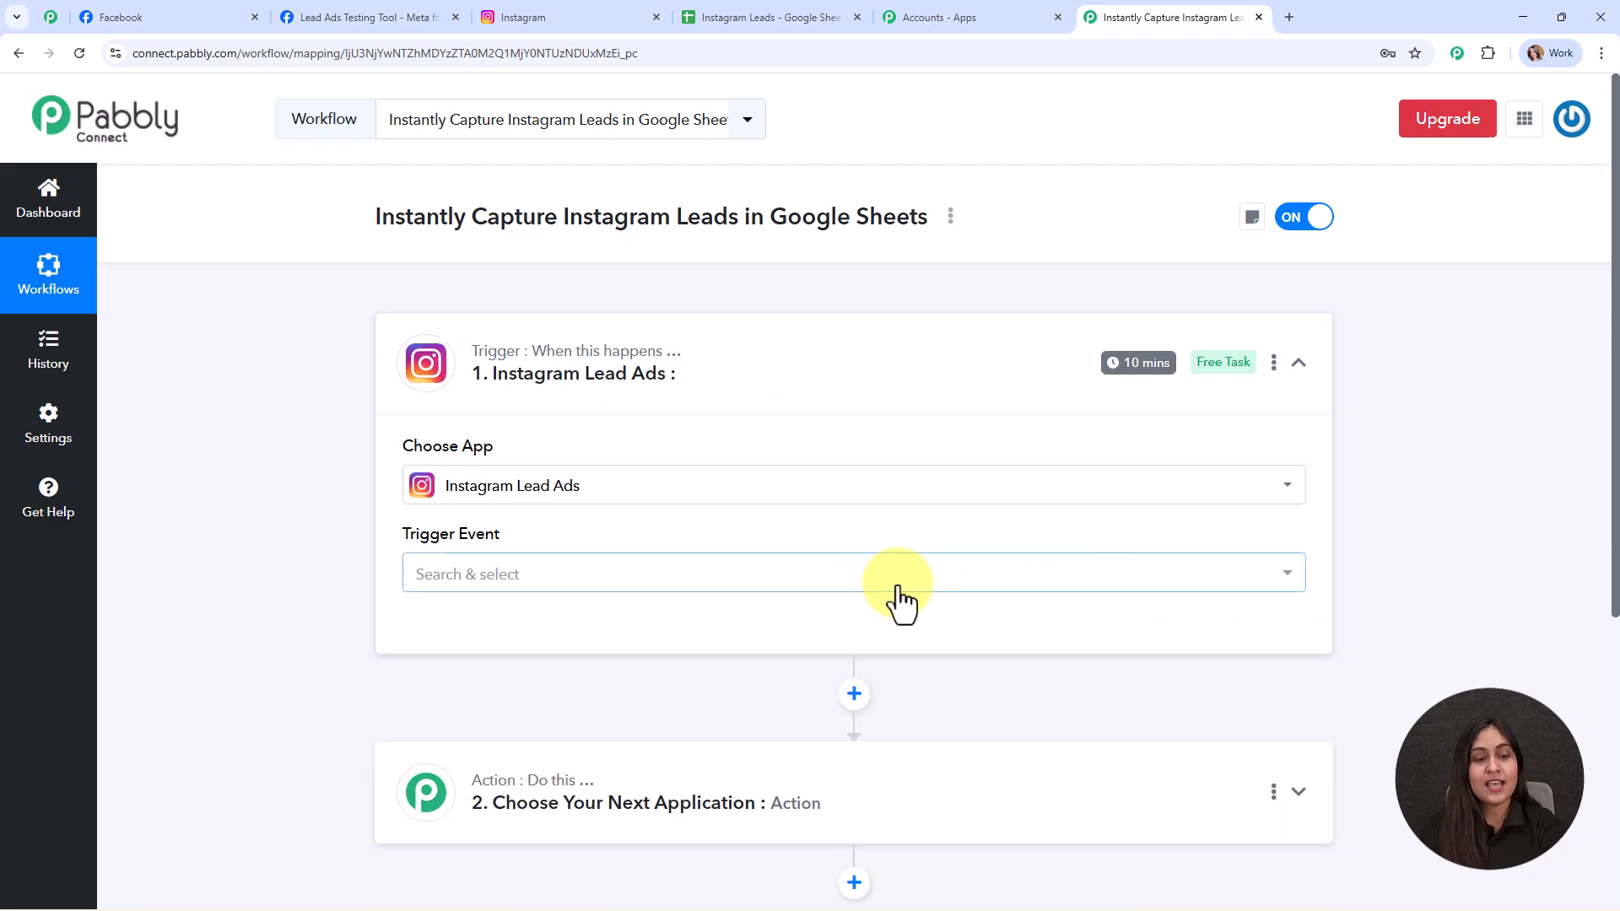
left_click(644, 577)
left_click(650, 751)
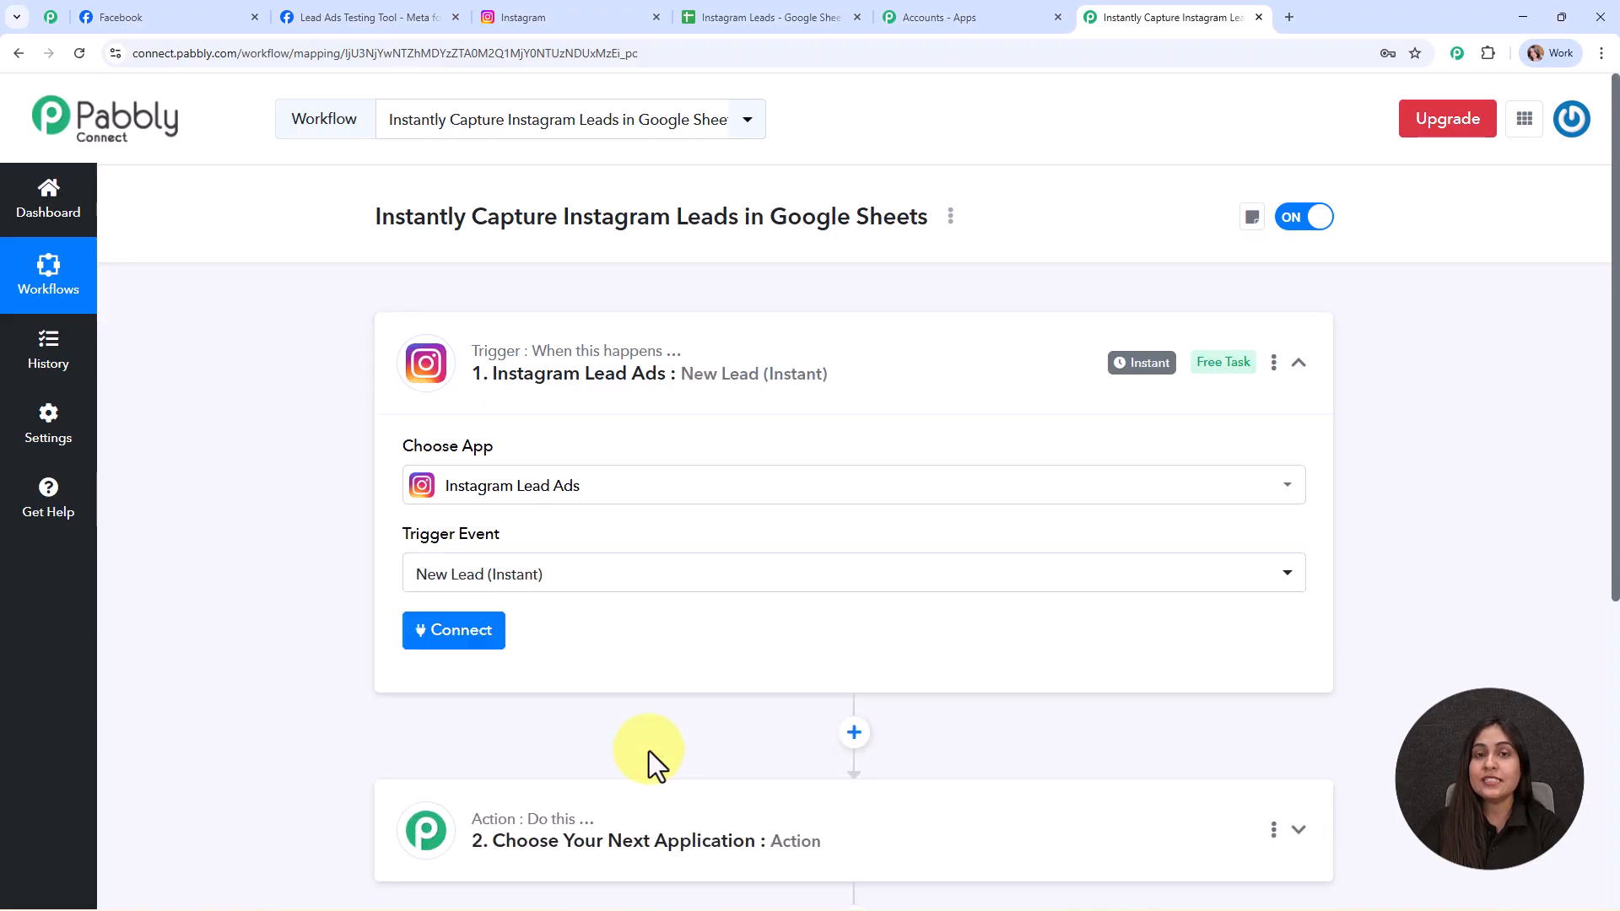
- Add a new Instagram Lead Ads connection, authorizing it through the chosen Facebook account
left_click(442, 630)
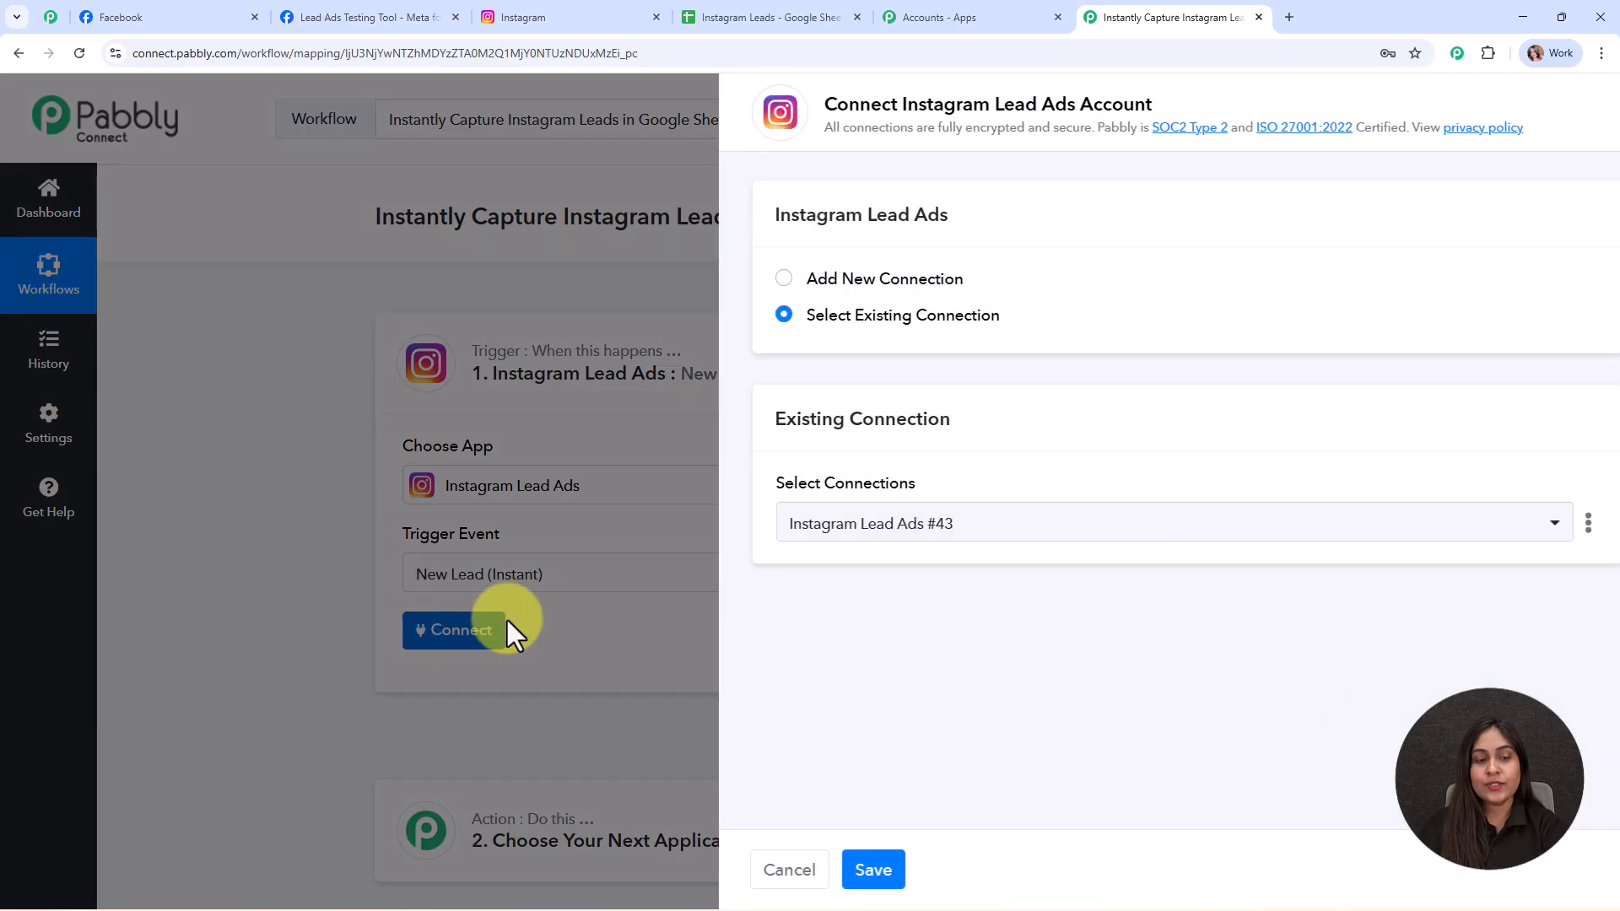
left_click(813, 282)
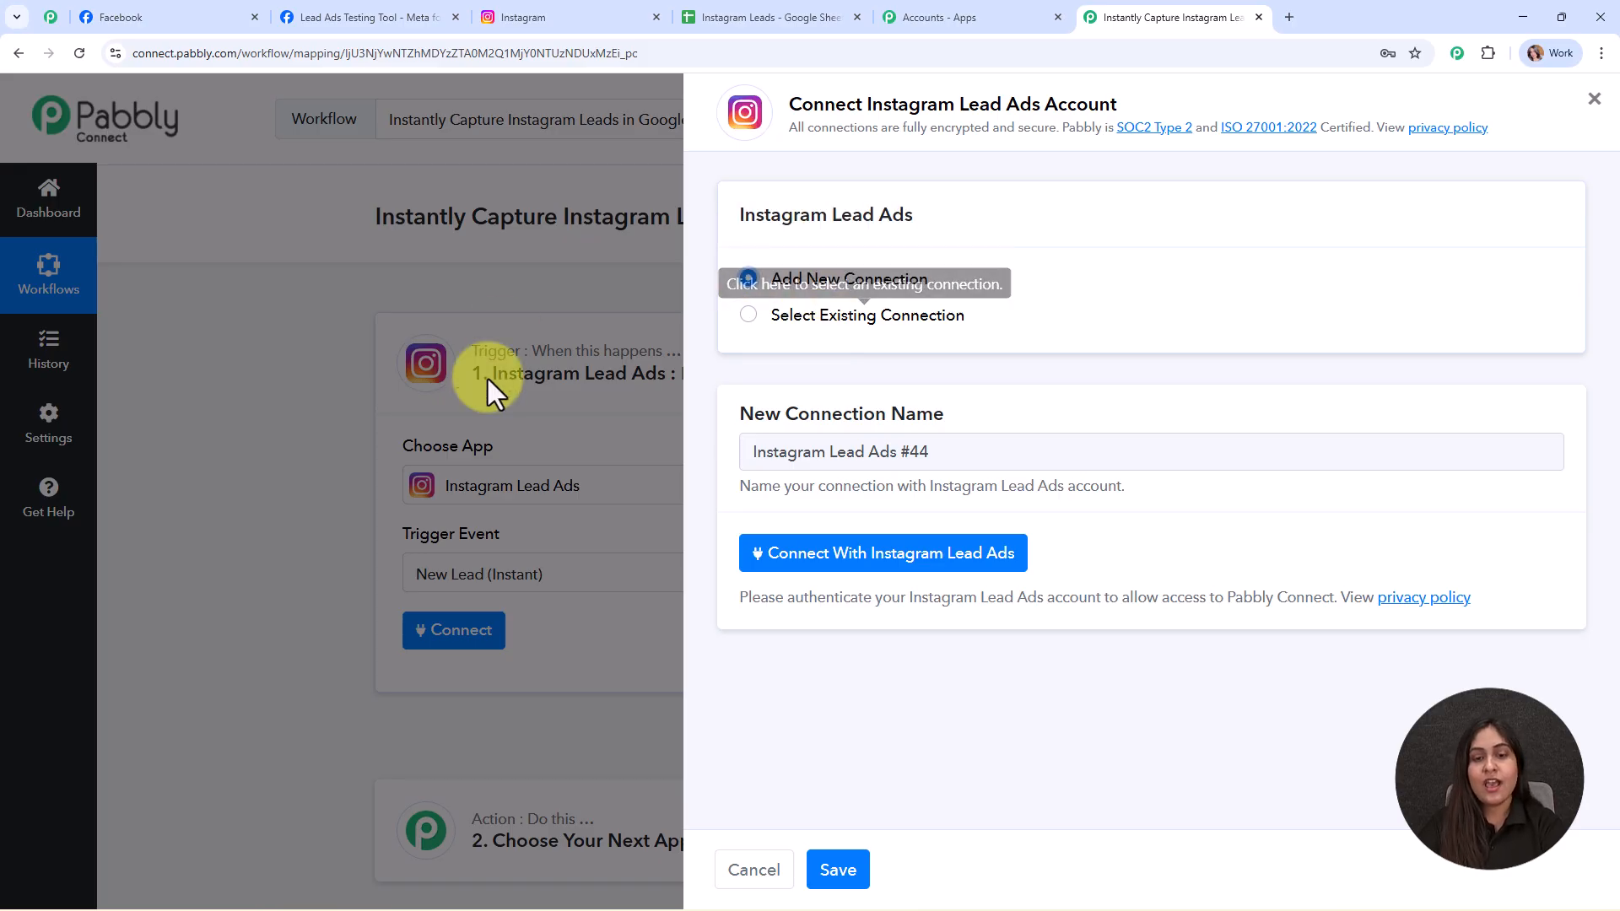
left_click(998, 557)
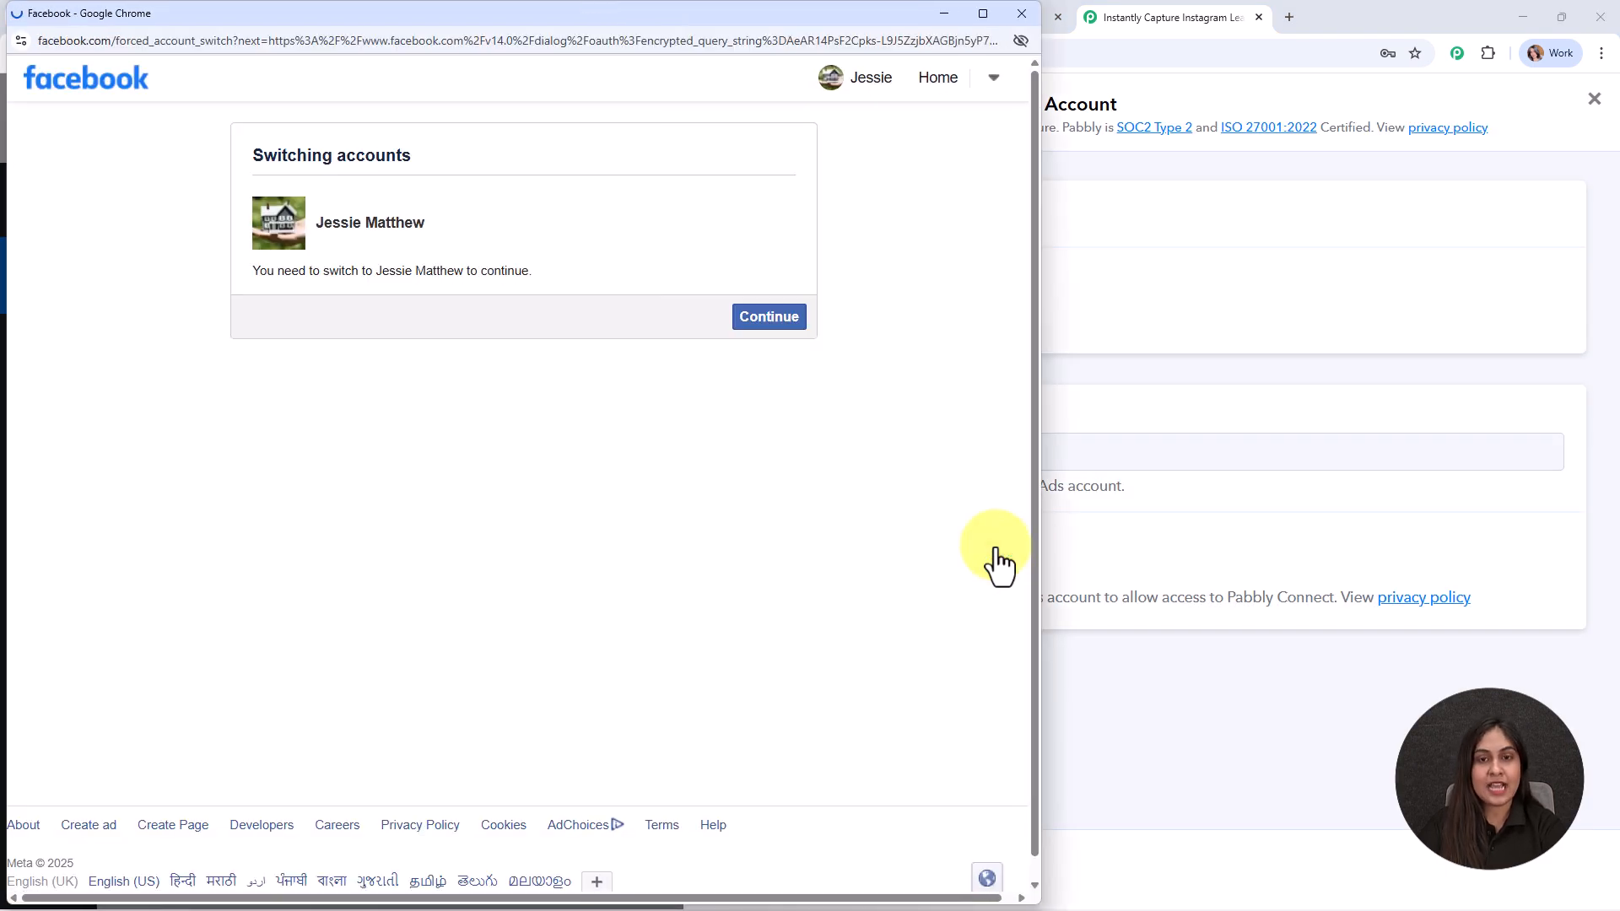
left_click(773, 332)
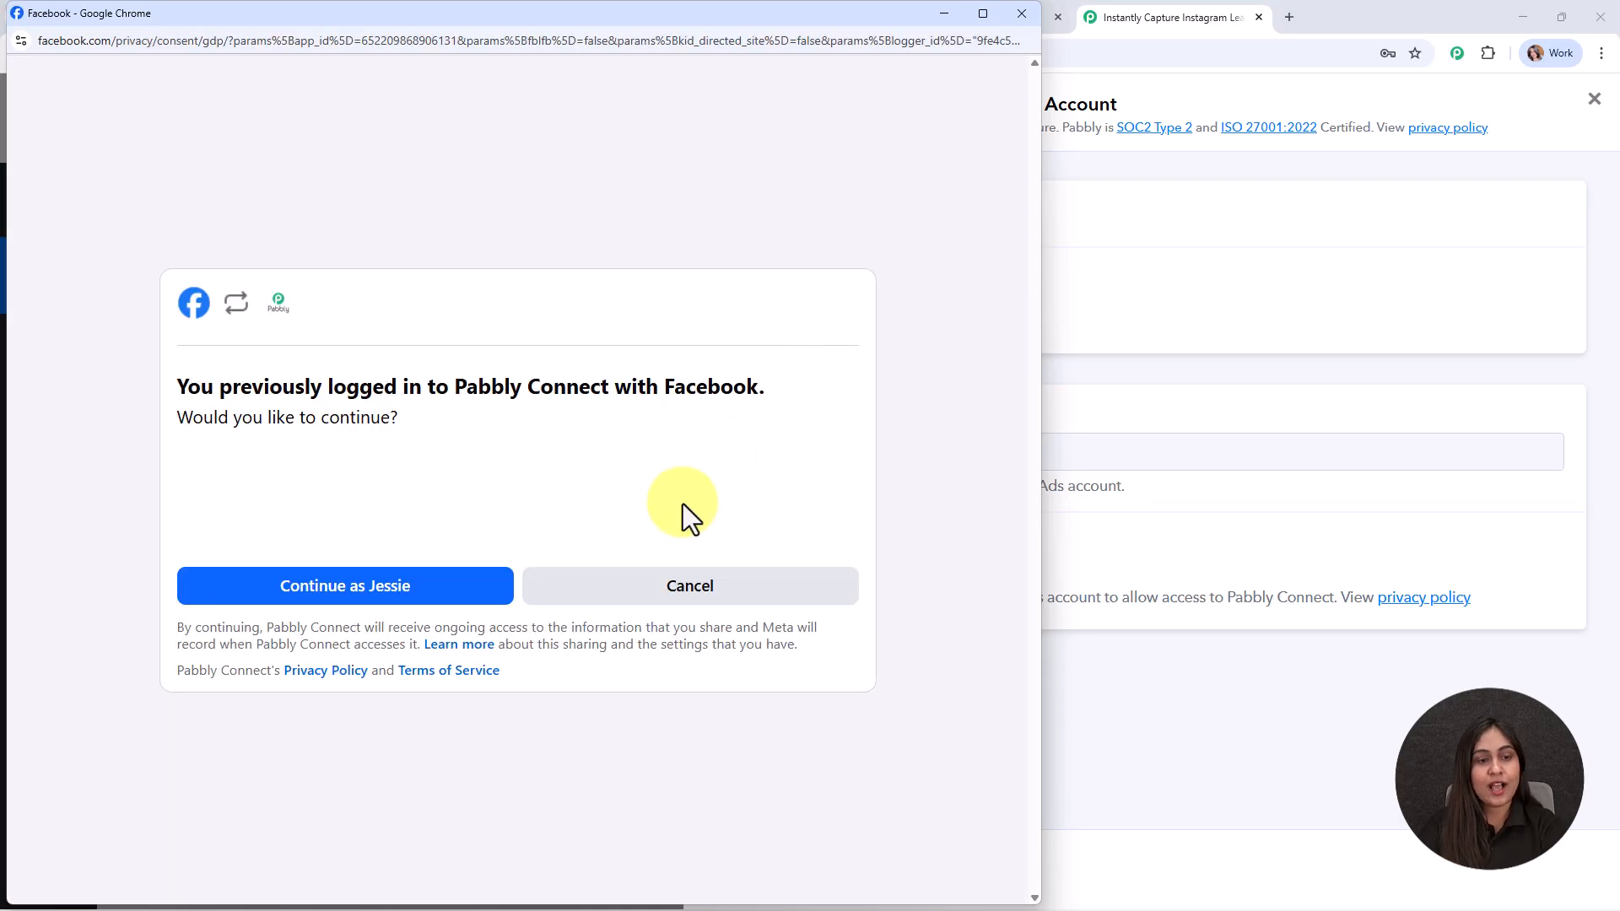
left_click(428, 594)
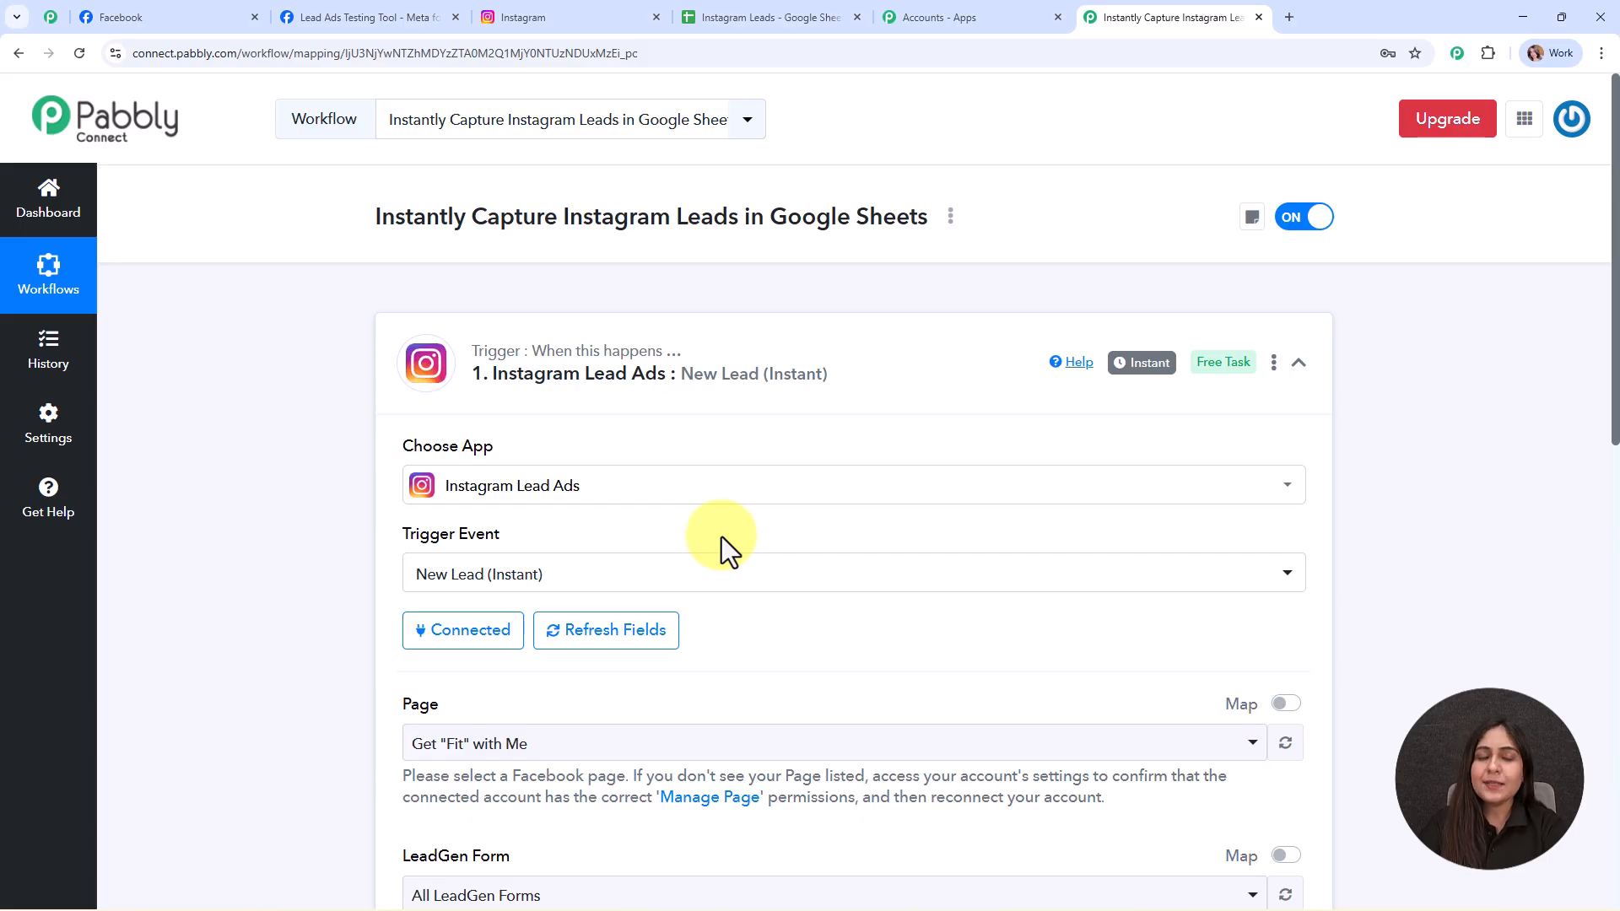
- Set the trigger's Page to NaturalGlow Skincare
scroll(879, 460, "down", 4)
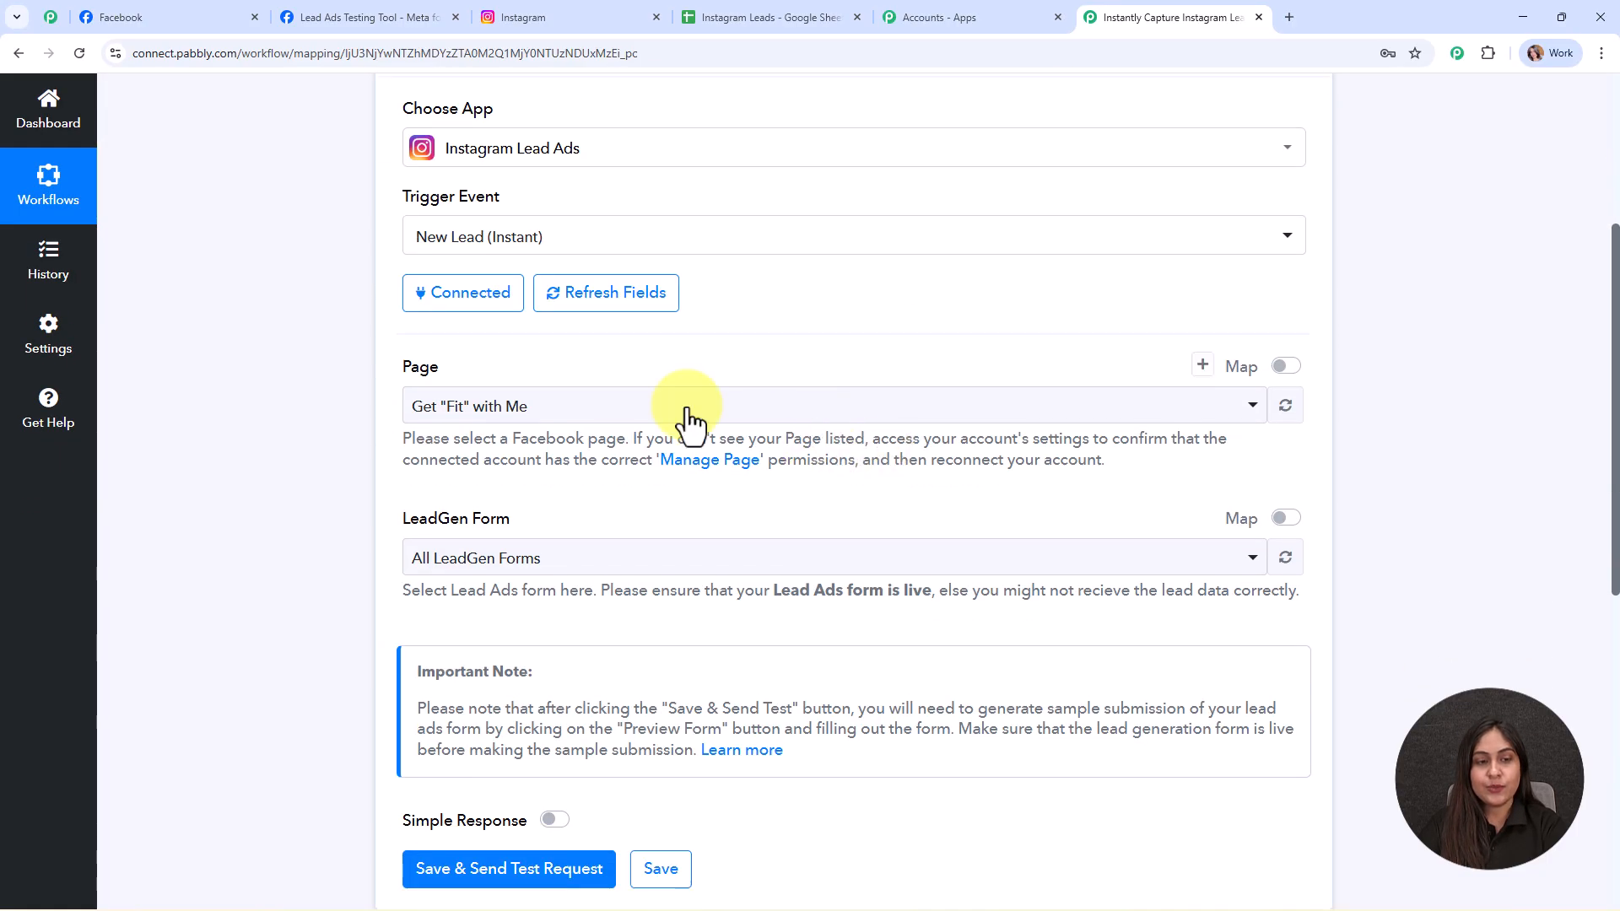
double_click(422, 368)
left_click_drag(392, 516, 565, 516)
left_click(675, 502)
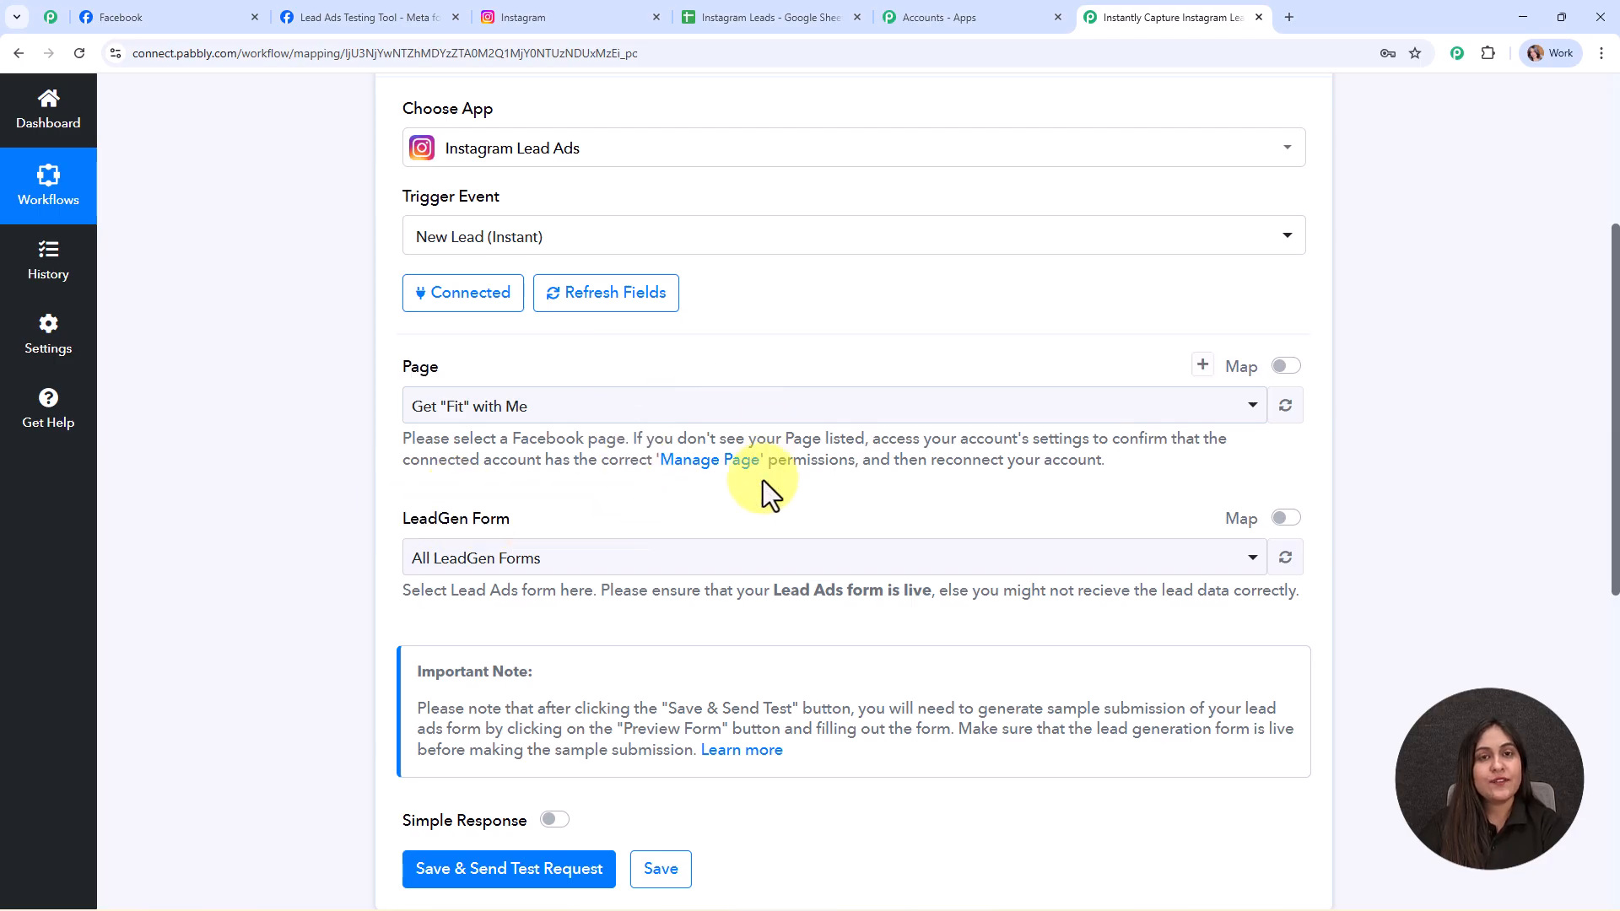
left_click(187, 16)
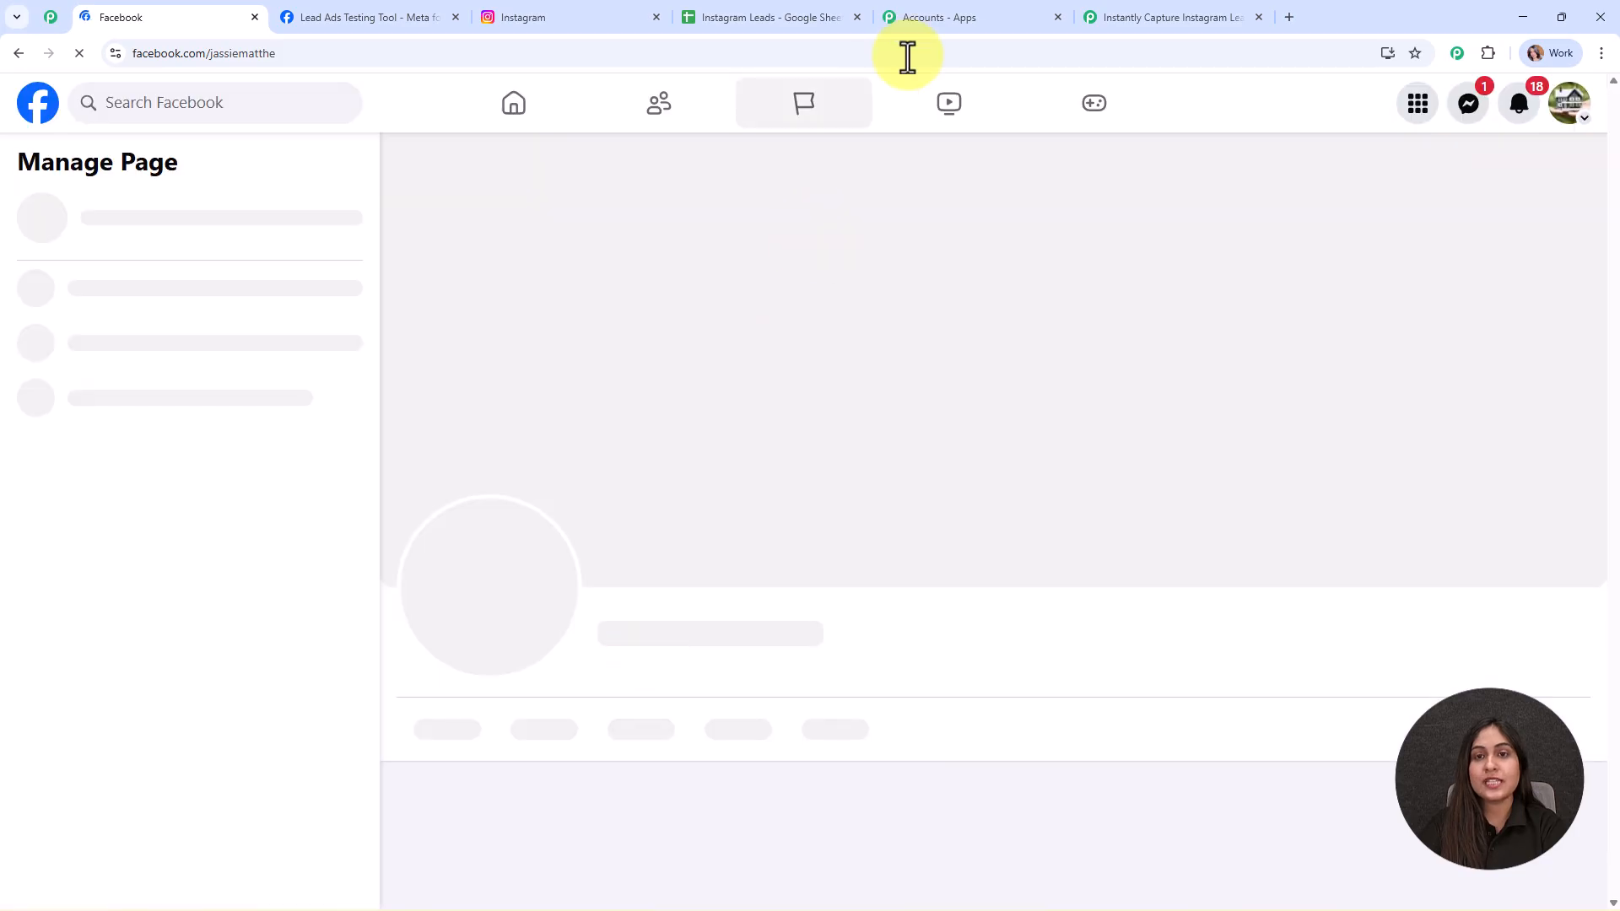
left_click(1132, 24)
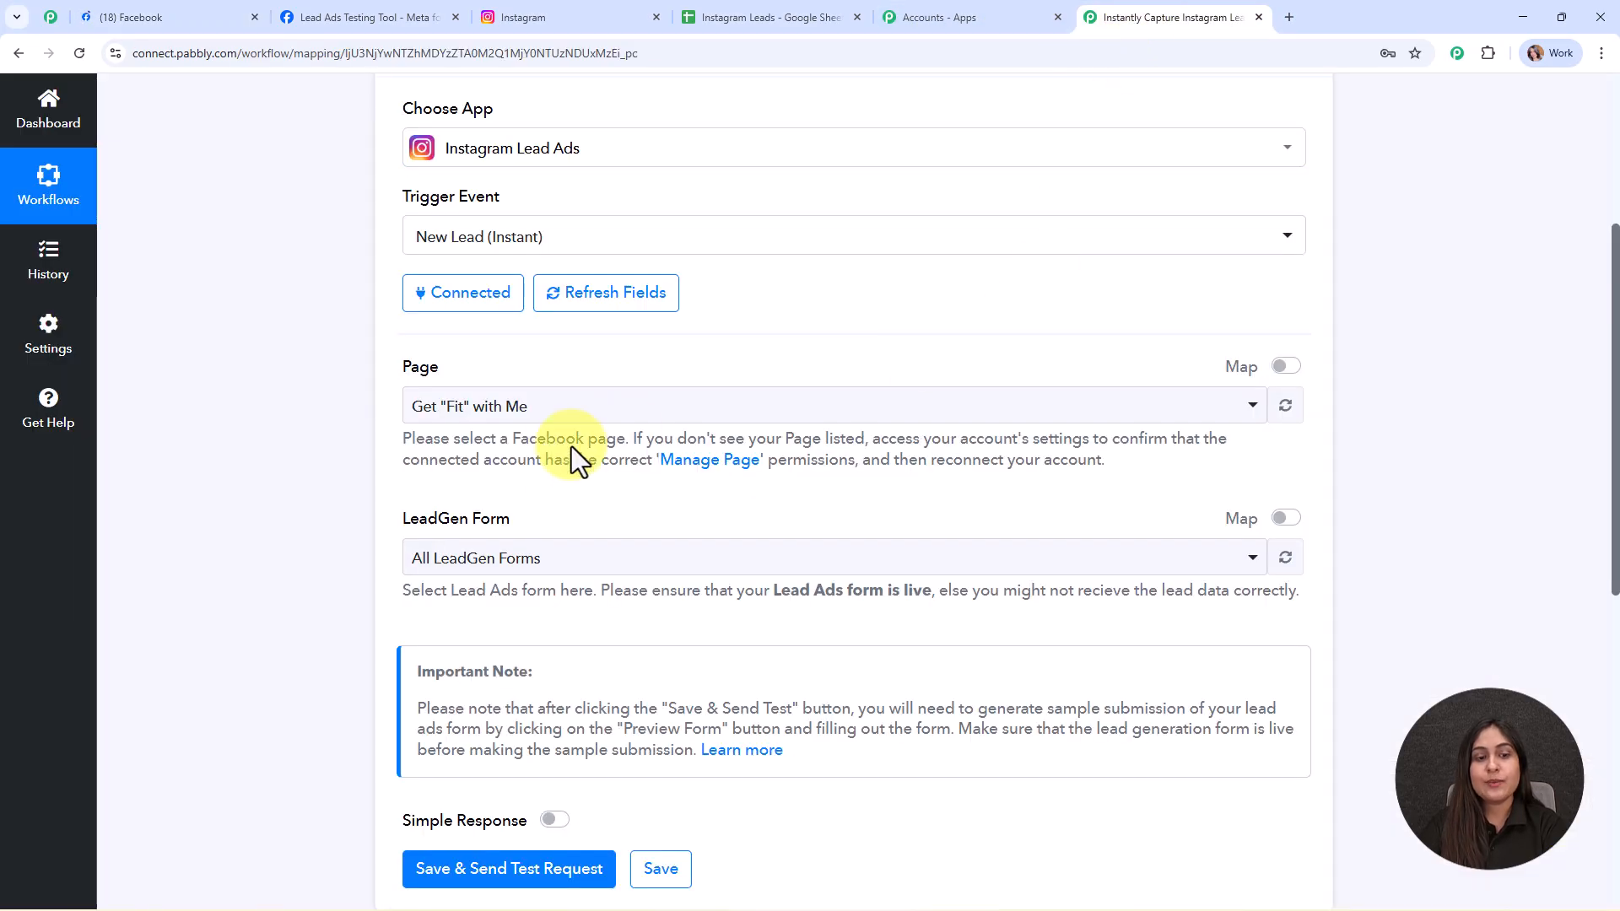
left_click(521, 418)
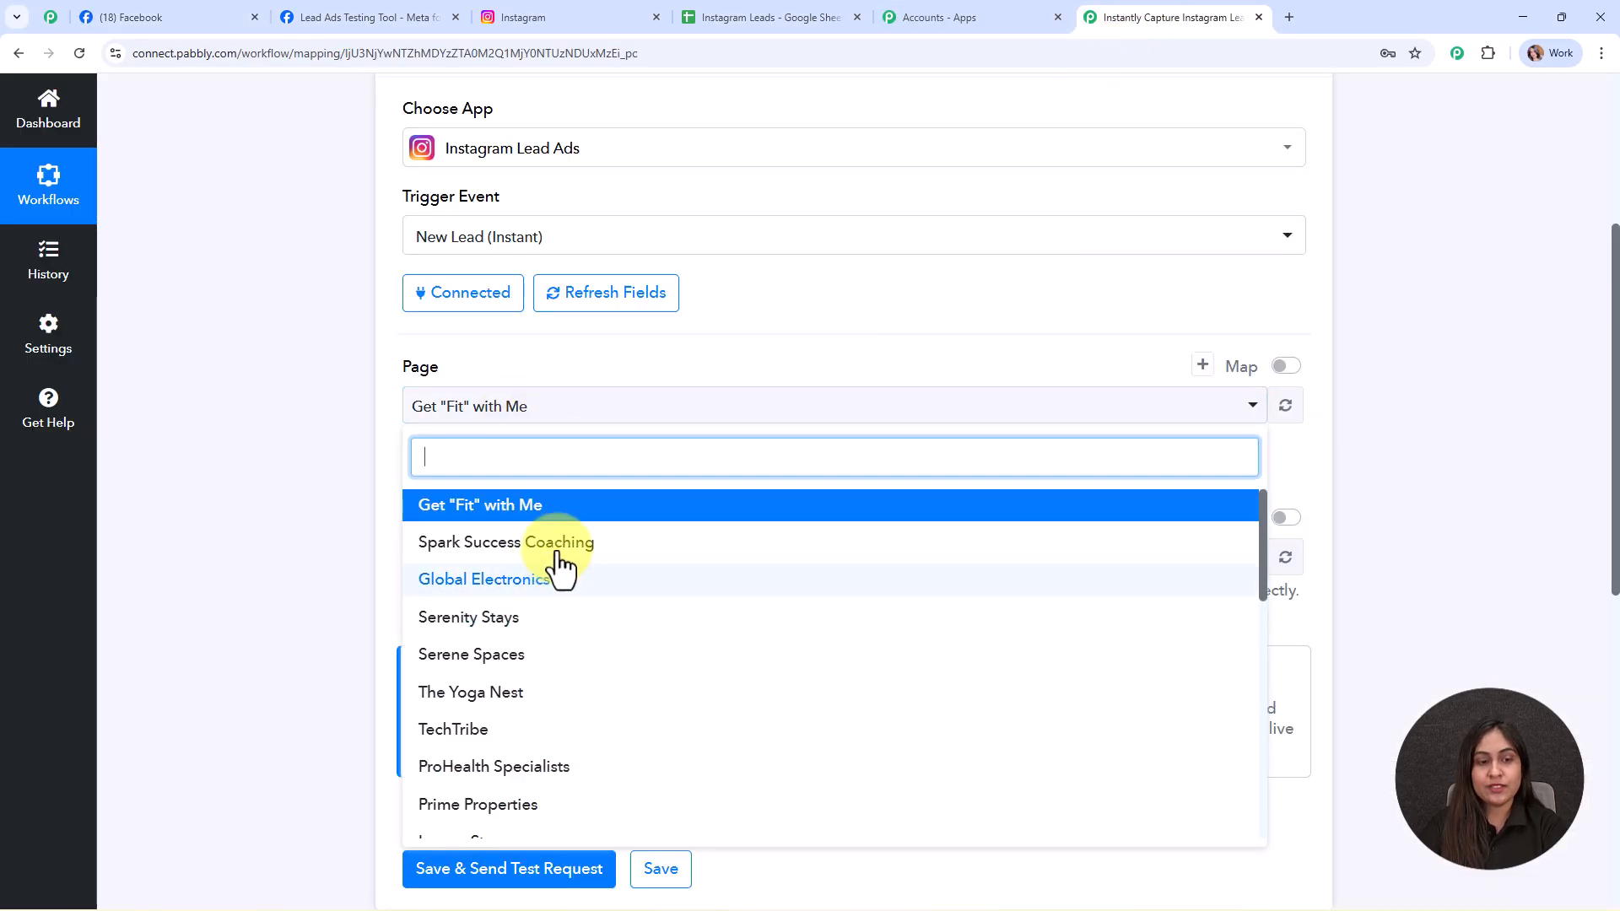
type("na")
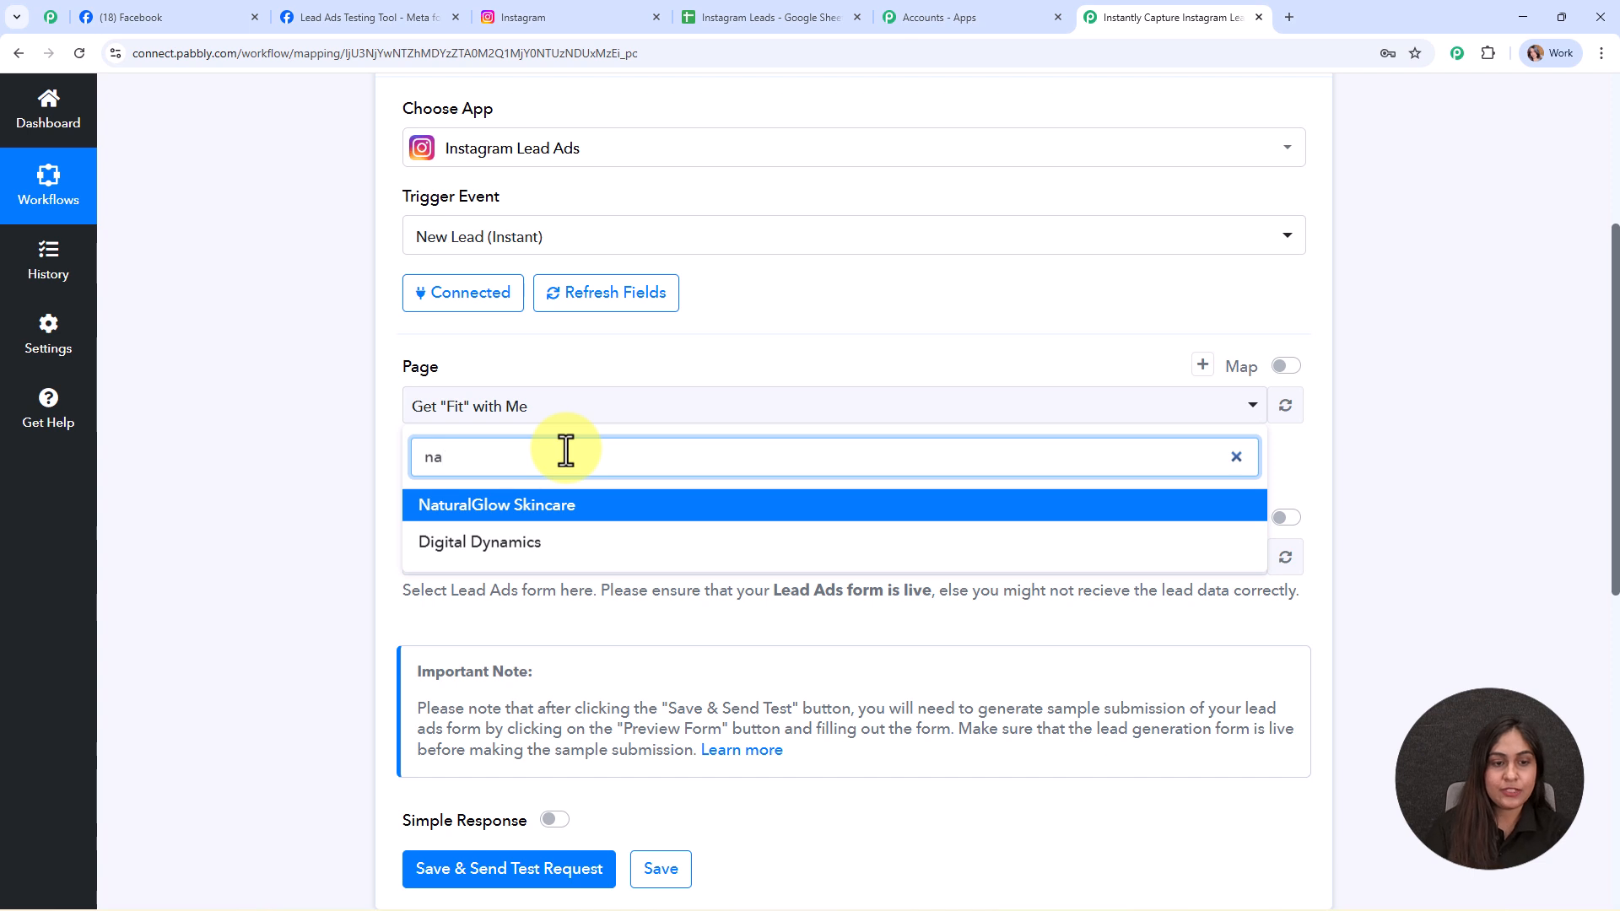
left_click(567, 507)
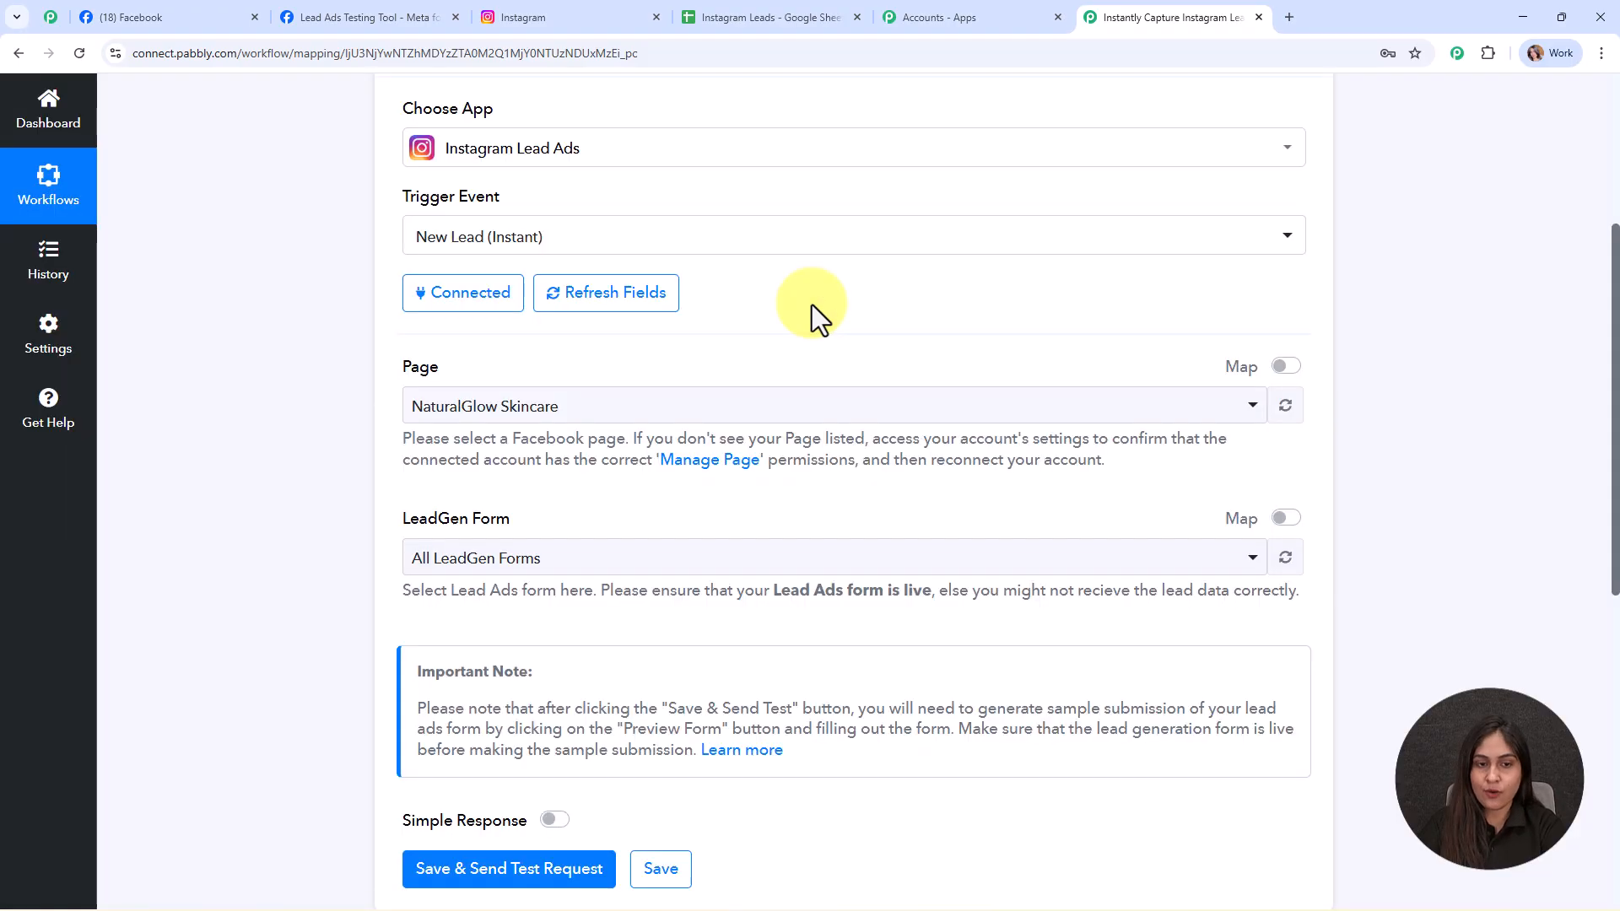
- Choose NaturalGlow Lead Form as the LeadGen Form, then save and send a test request
left_click(672, 571)
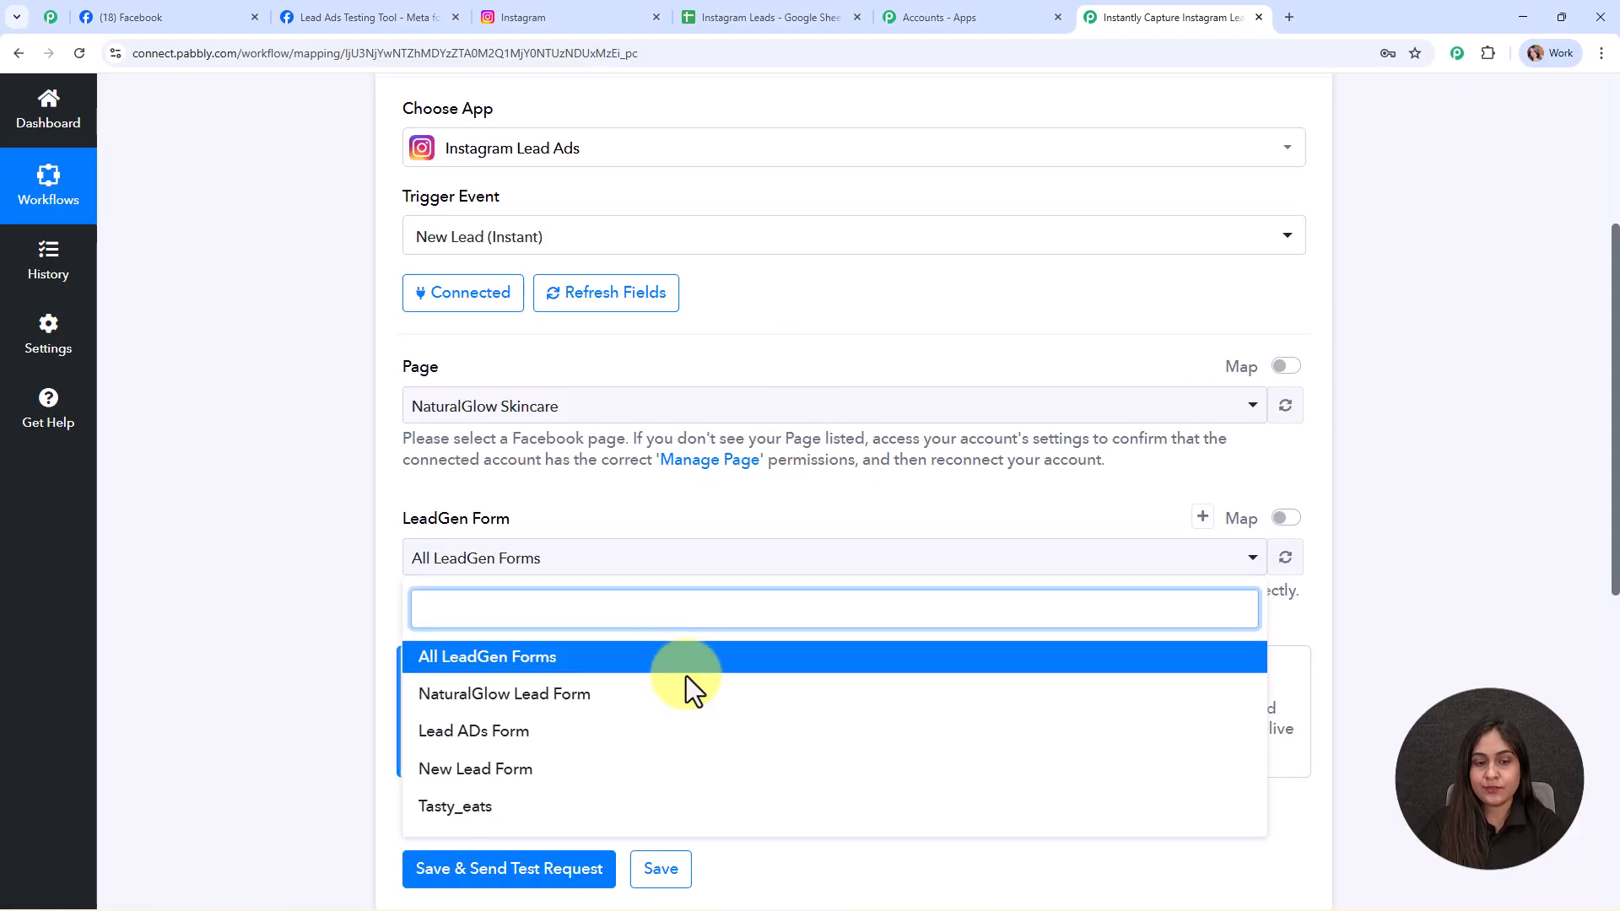
left_click(685, 688)
scroll(737, 420, "down", 3)
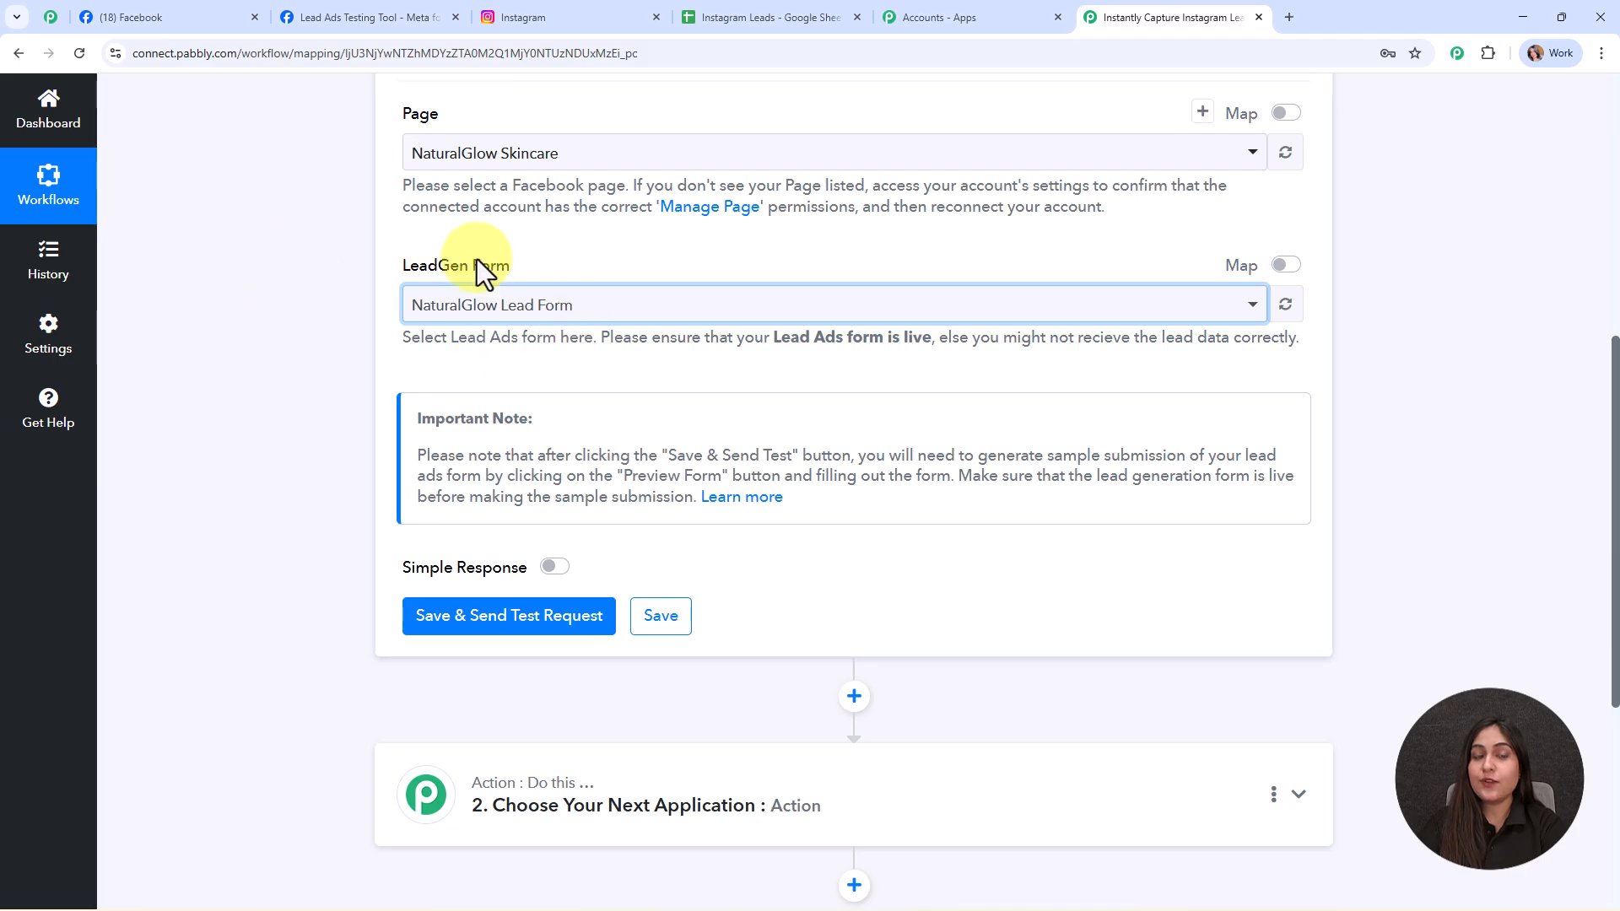
left_click(504, 314)
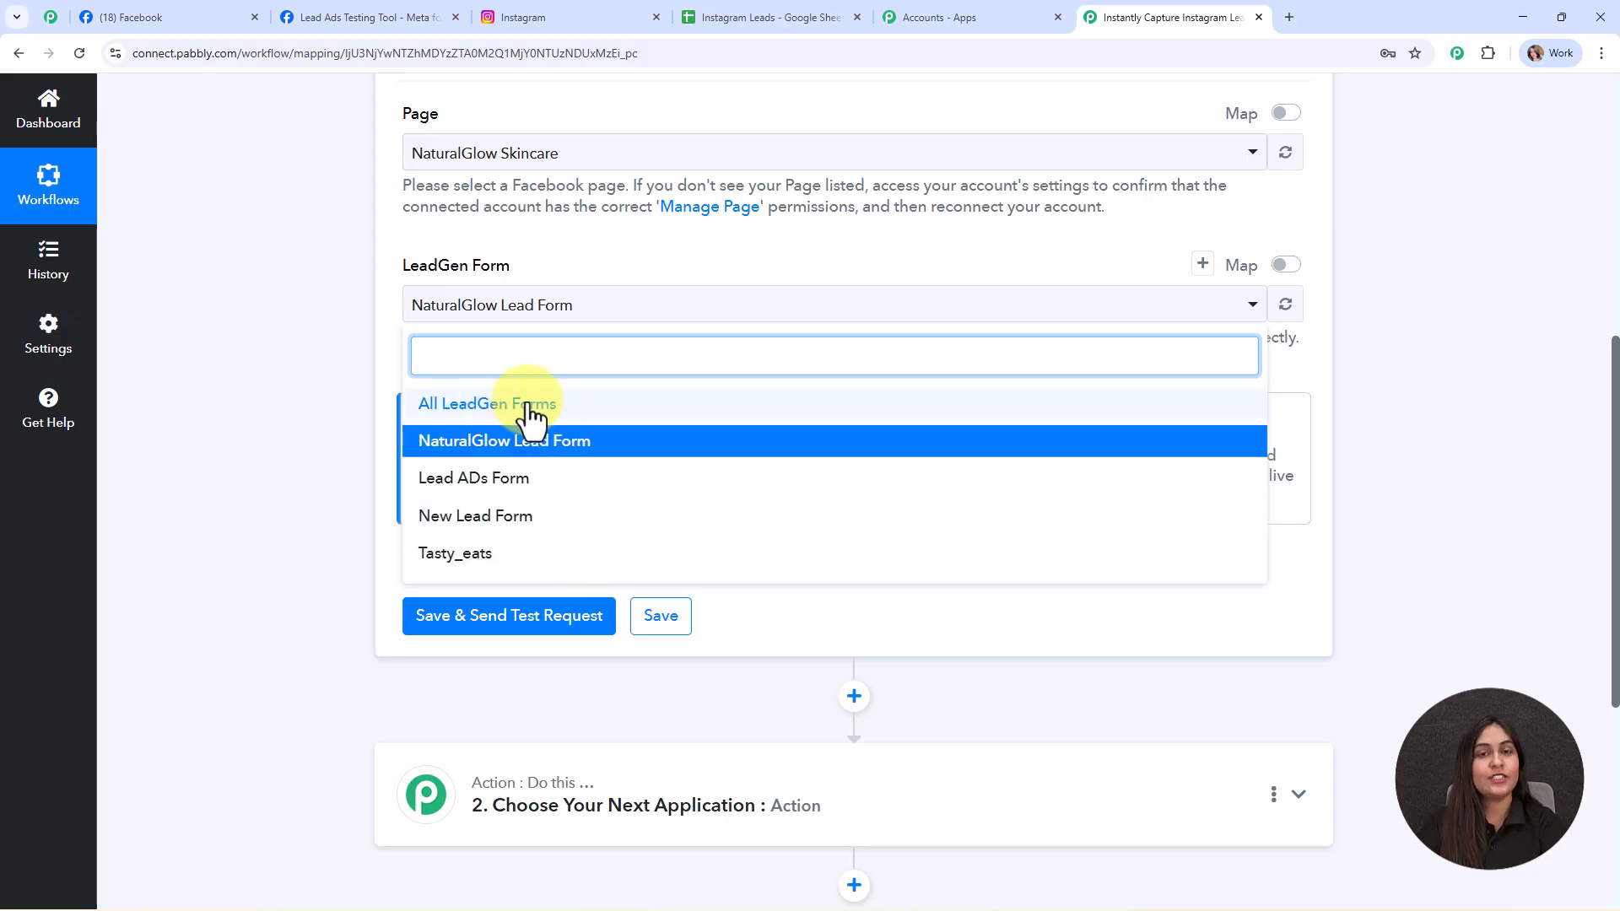
left_click(289, 318)
scroll(290, 318, "up", 3)
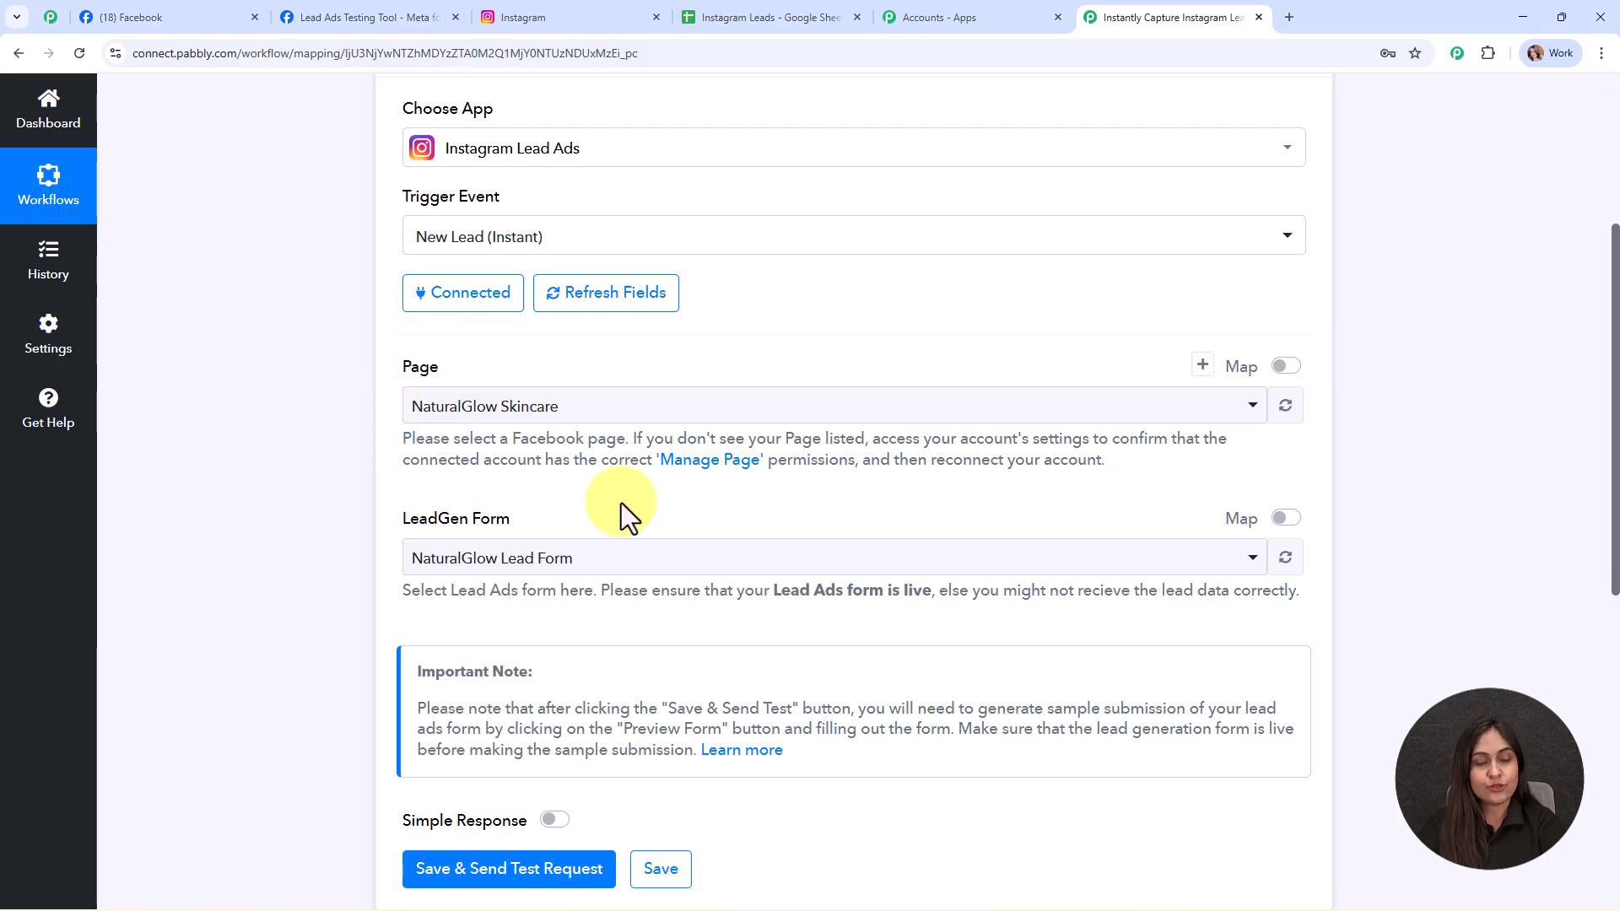
scroll(621, 506, "down", 4)
left_click(512, 540)
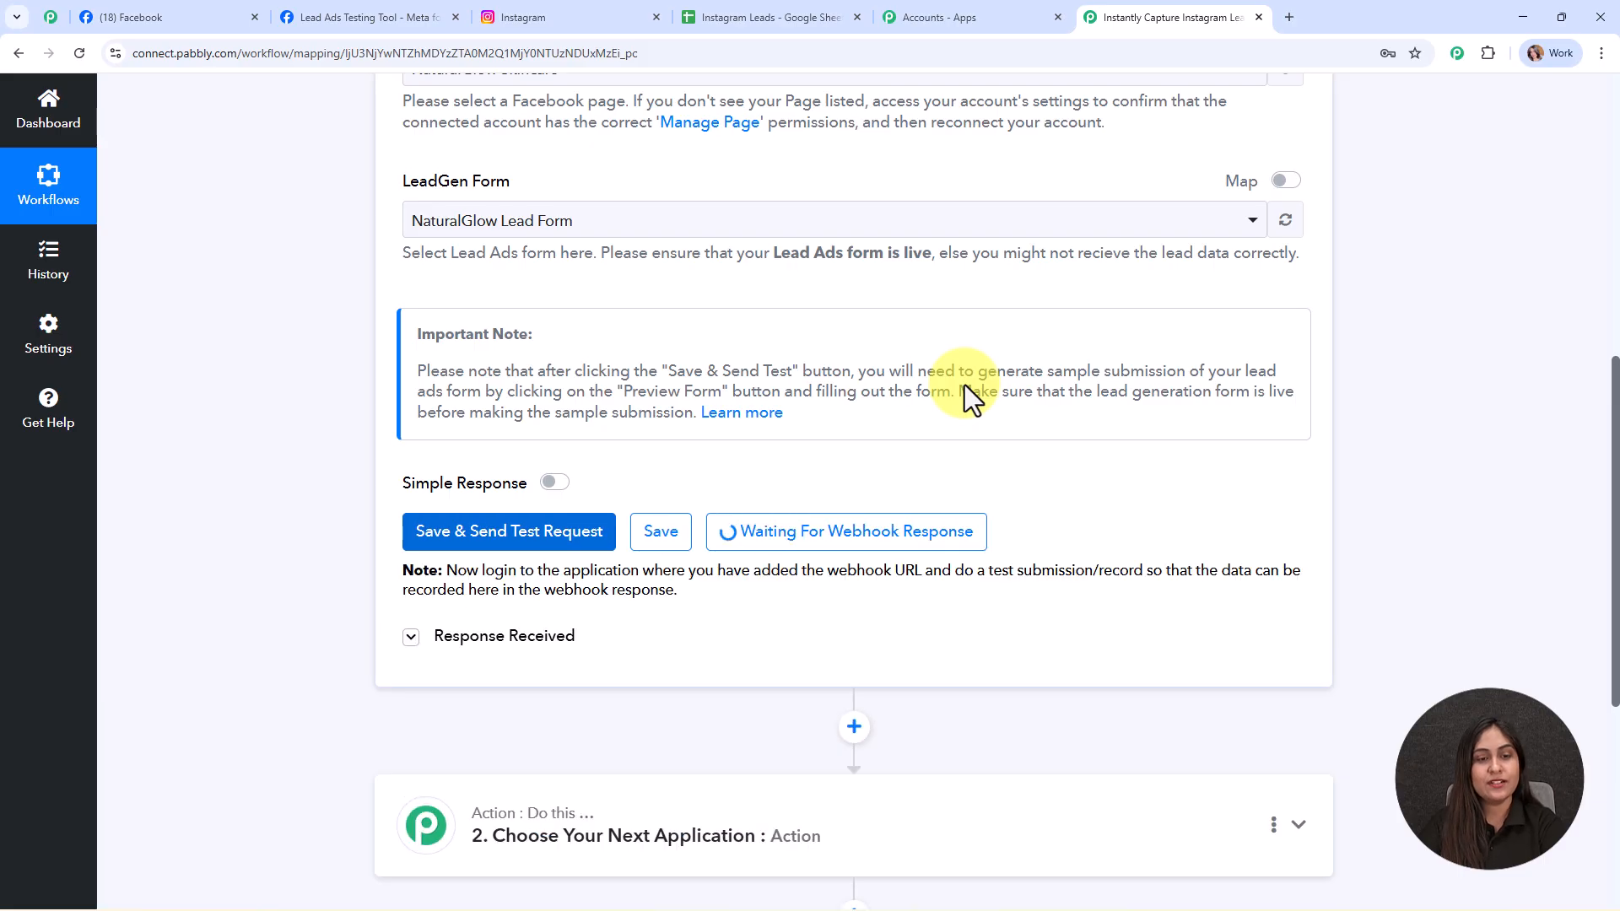
scroll(964, 384, "down", 3)
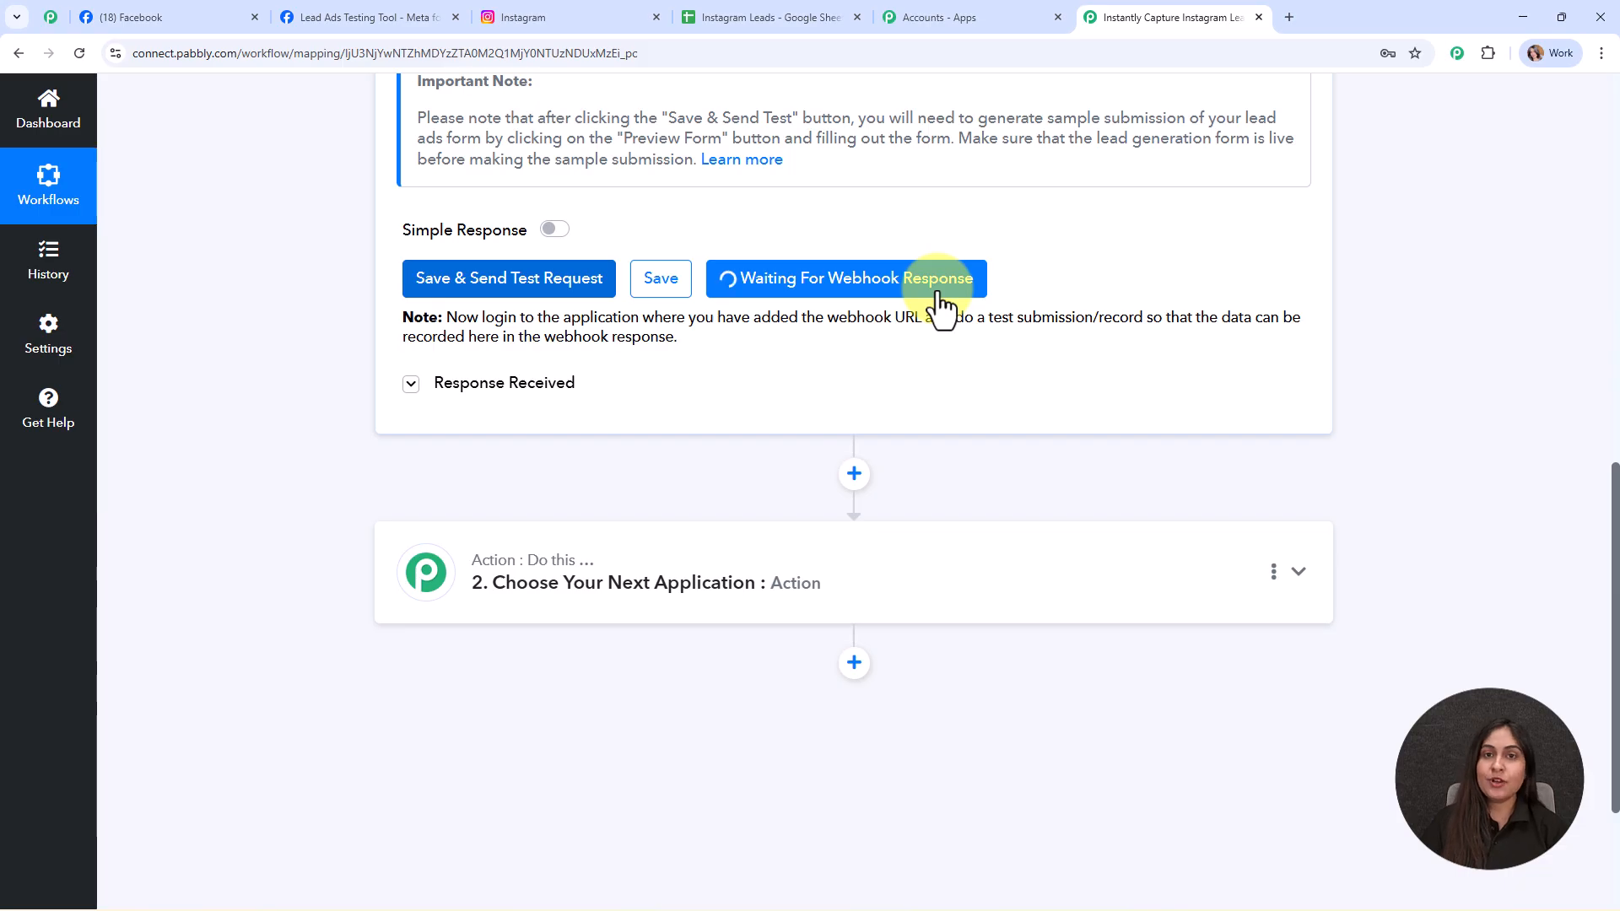
- Delete the existing test lead in the Lead Ads Testing Tool and reload the page
left_click(391, 16)
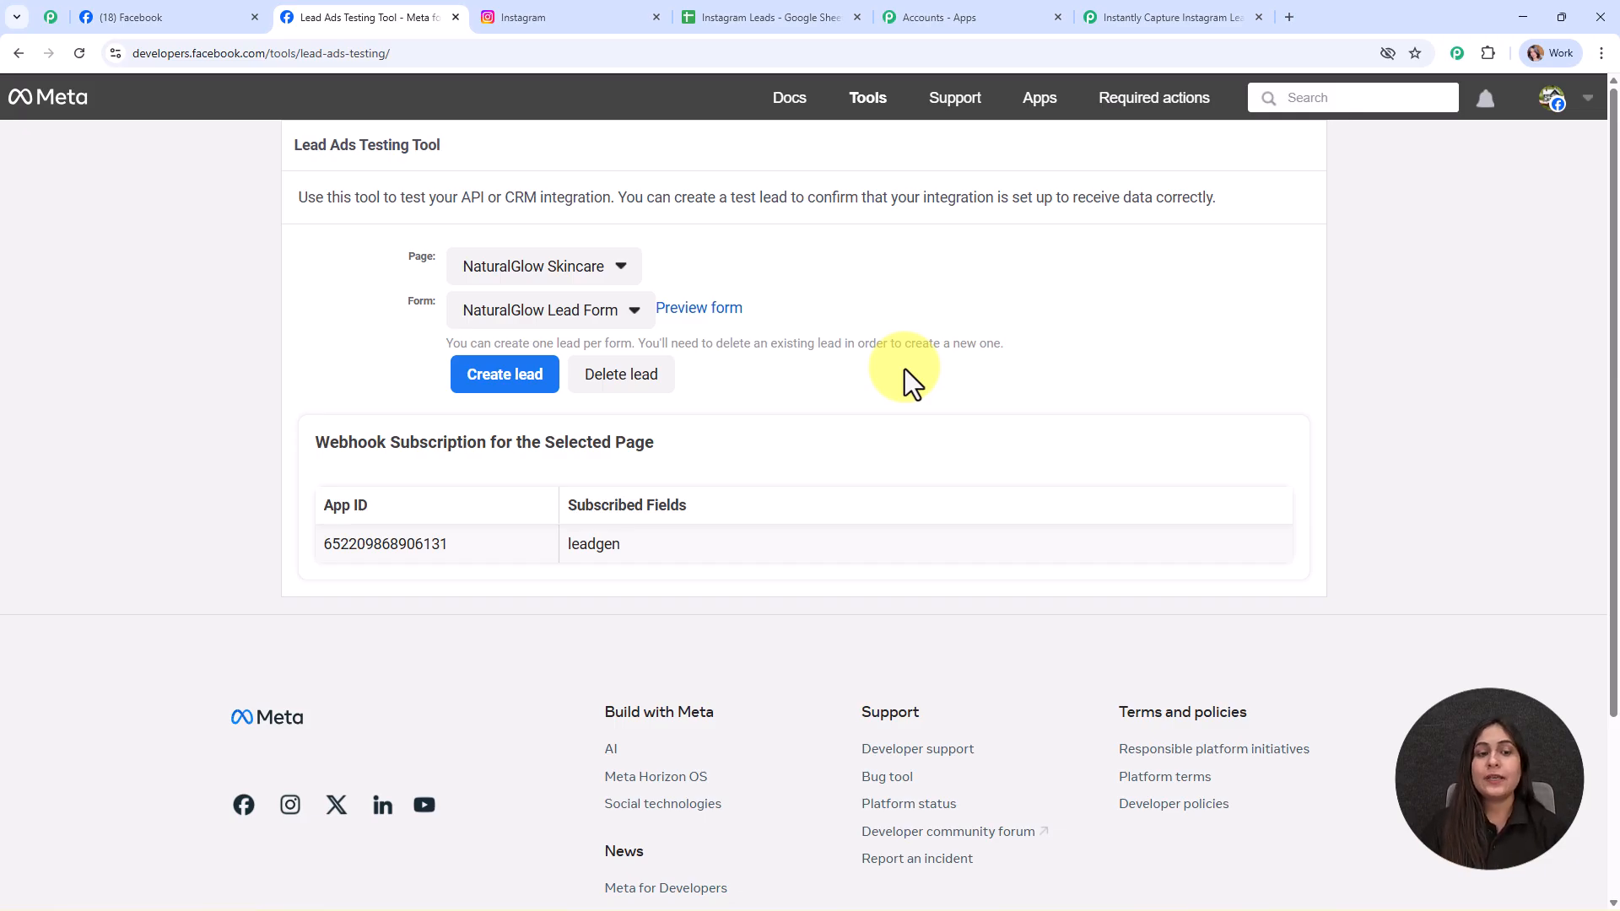
left_click_drag(601, 338, 999, 343)
left_click(1029, 327)
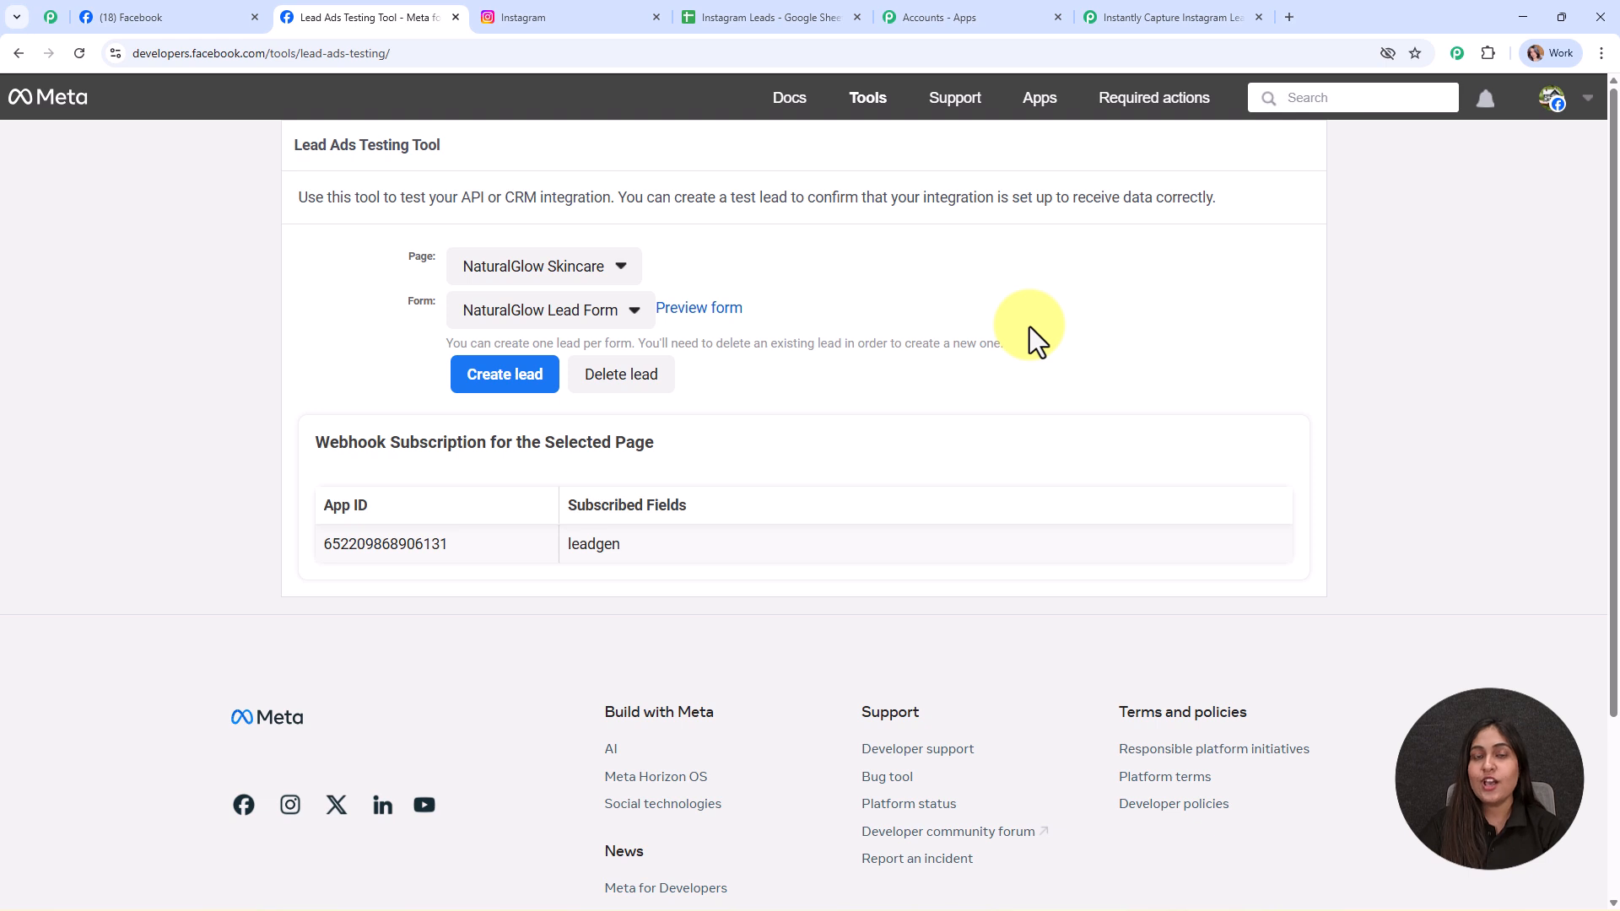
left_click(579, 372)
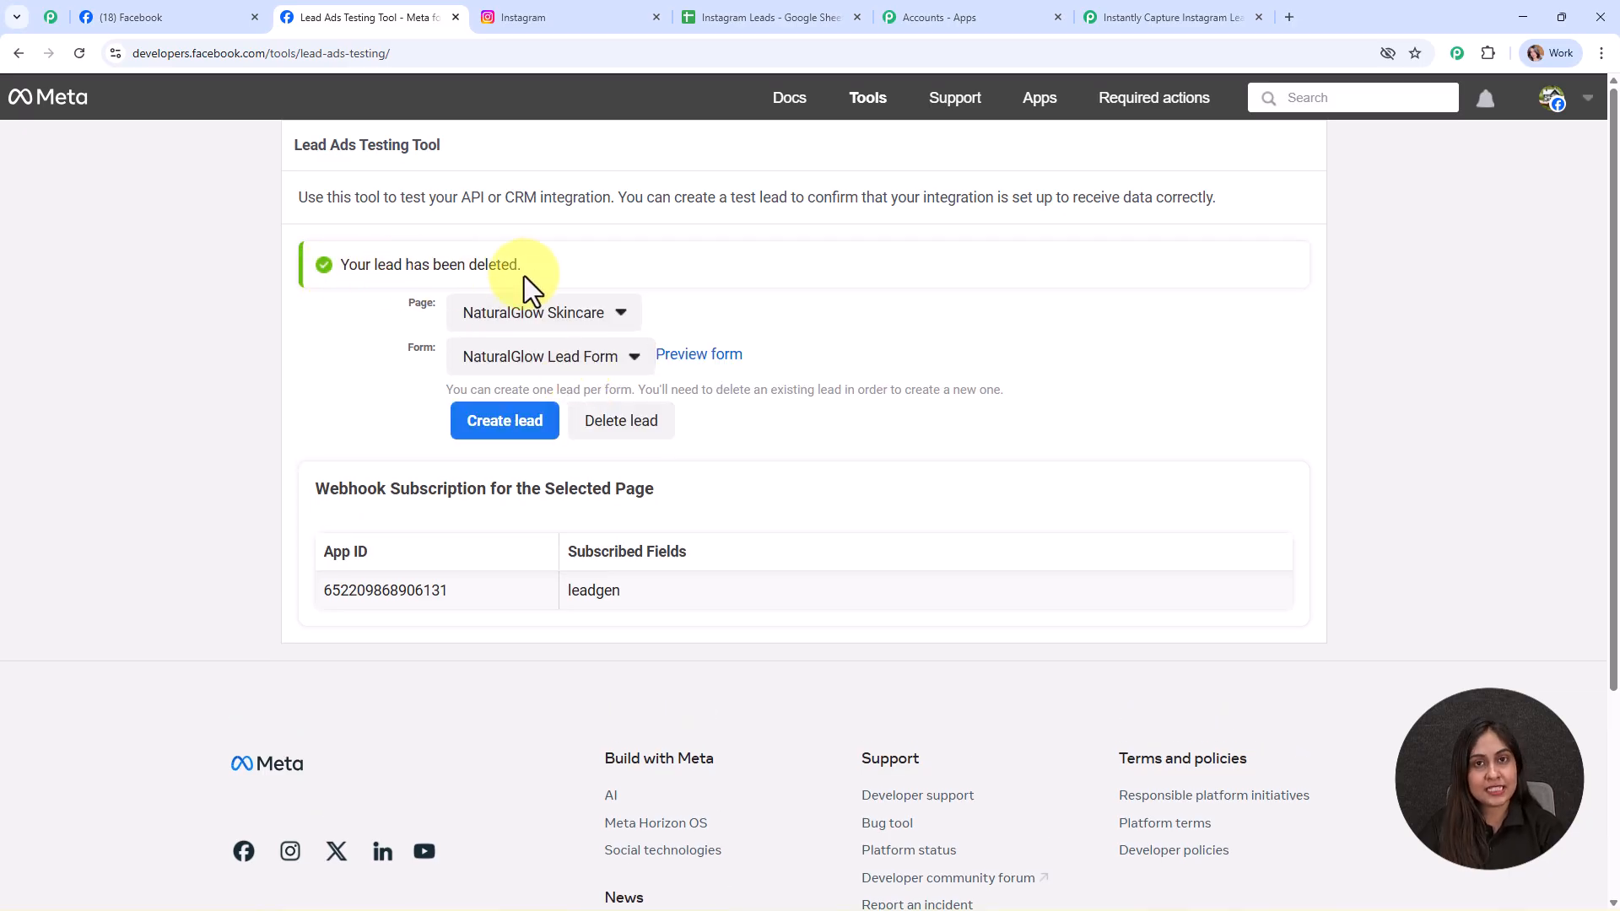
left_click(87, 64)
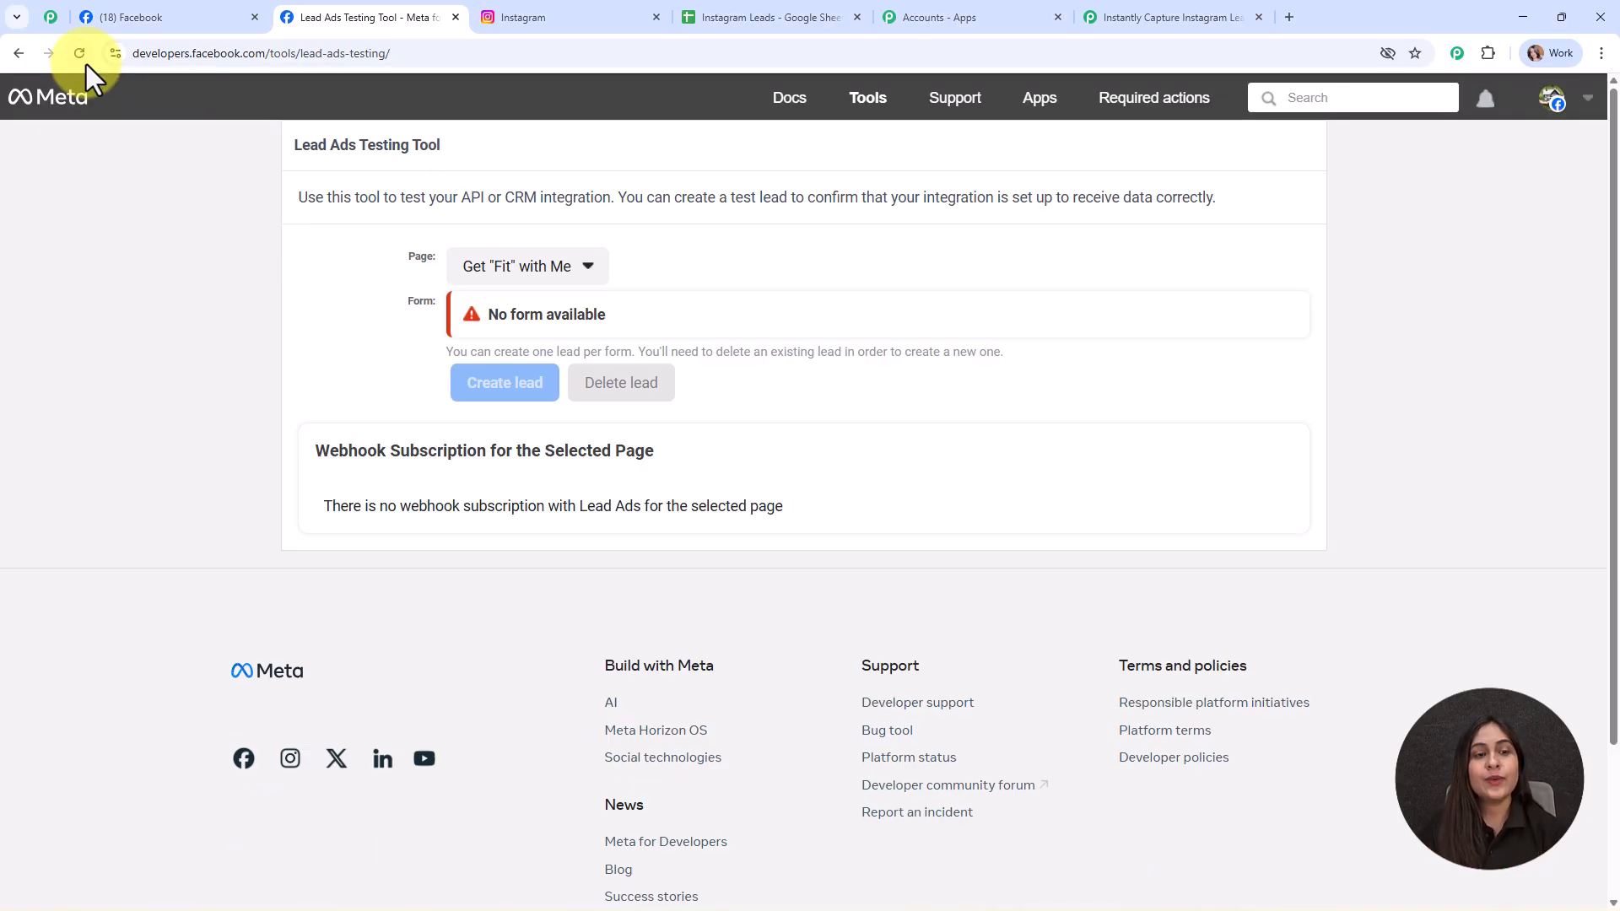
- Reselect the NaturalGlow Skincare page and NaturalGlow Lead Form
left_click(532, 268)
scroll(686, 590, "down", 7)
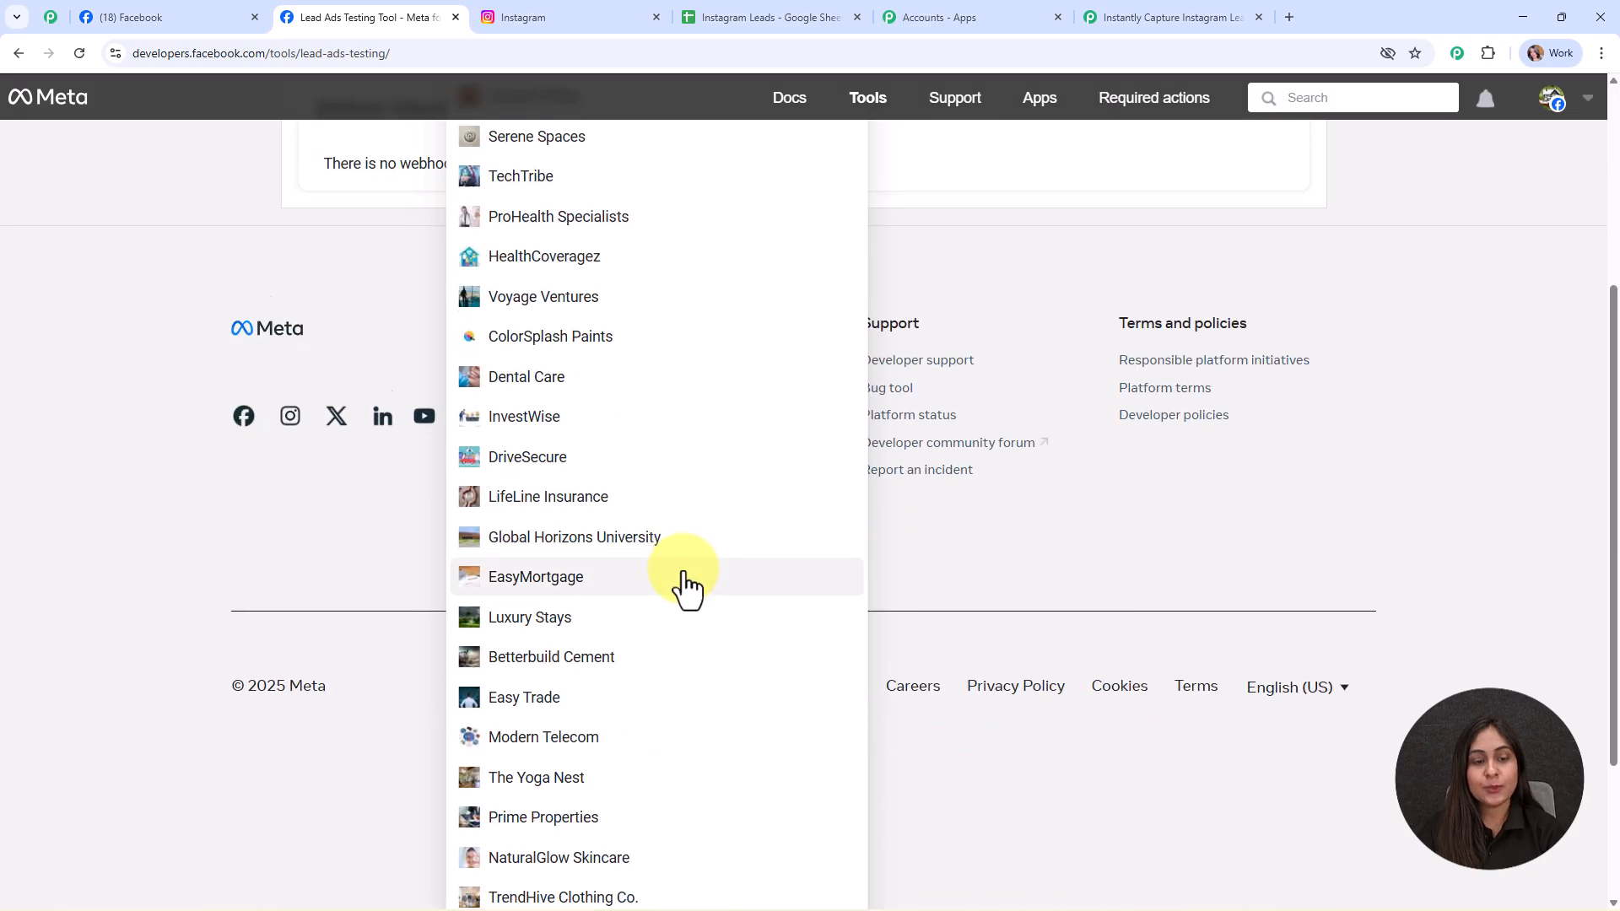
left_click(687, 637)
scroll(590, 371, "up", 2)
left_click(537, 312)
left_click(547, 348)
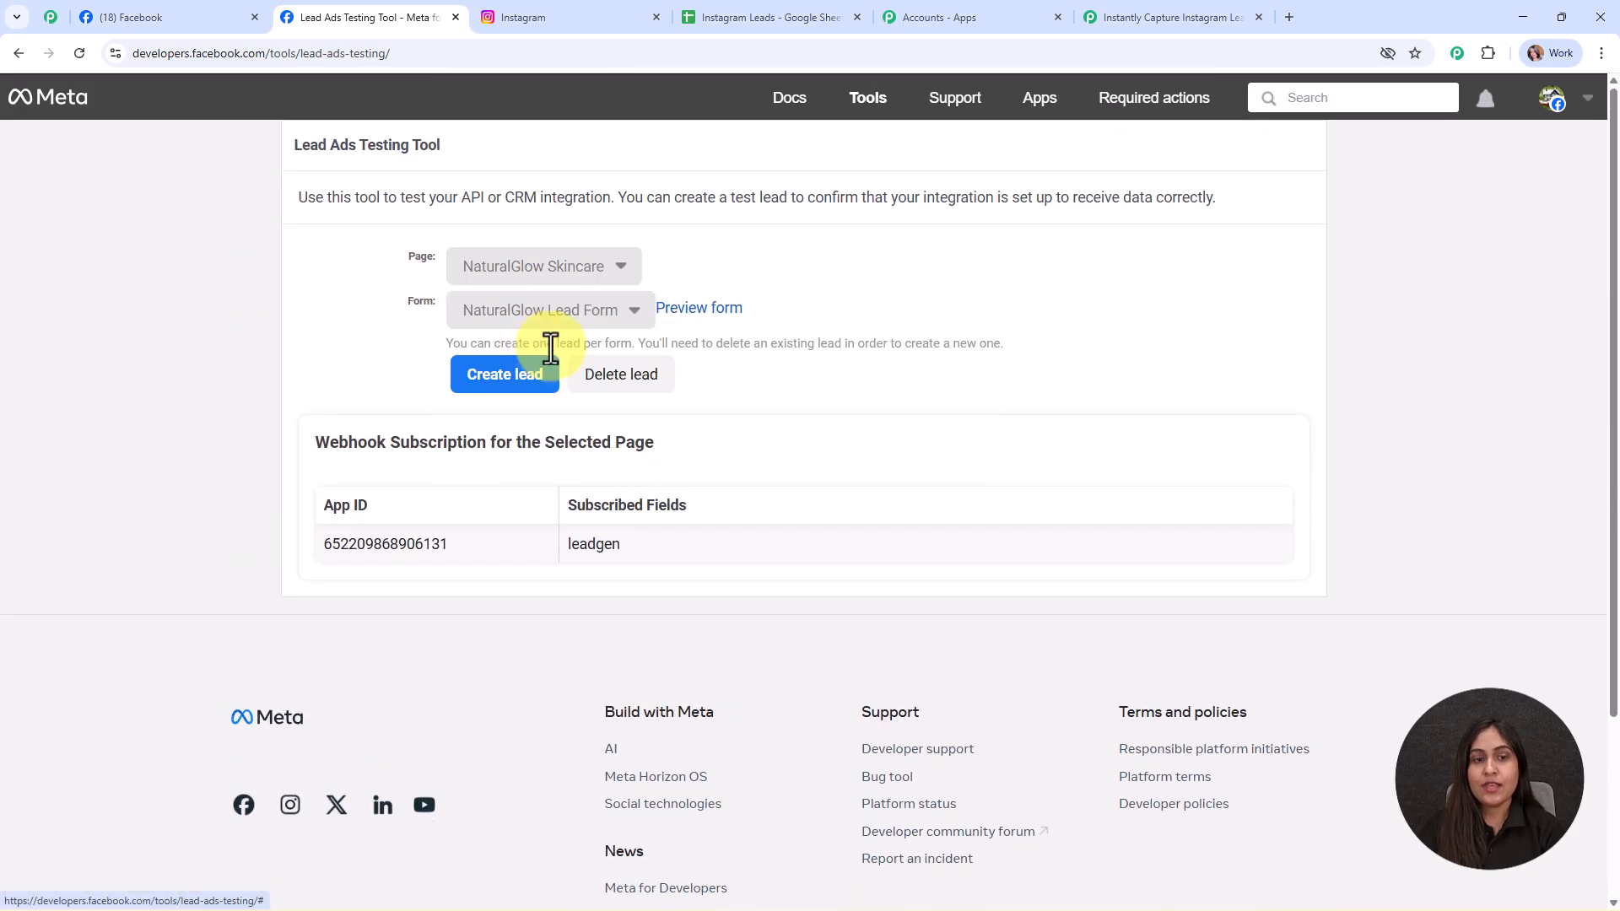
- Preview the NaturalGlow lead form and choose Dry as the skin type
left_click(700, 312)
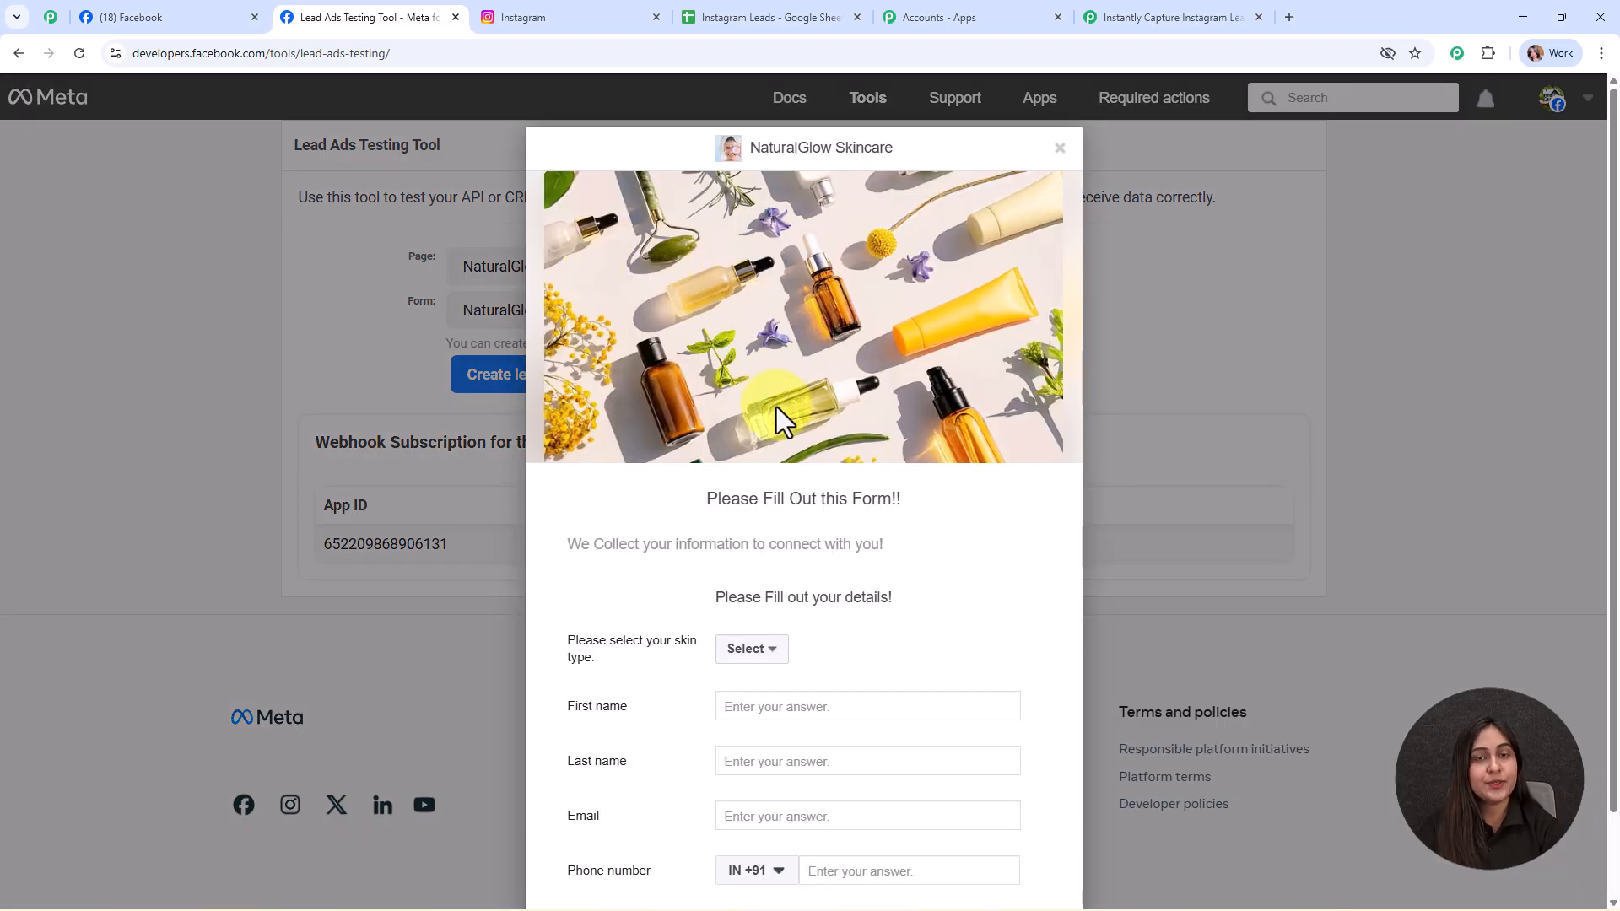
scroll(832, 452, "down", 2)
left_click(749, 555)
left_click(762, 594)
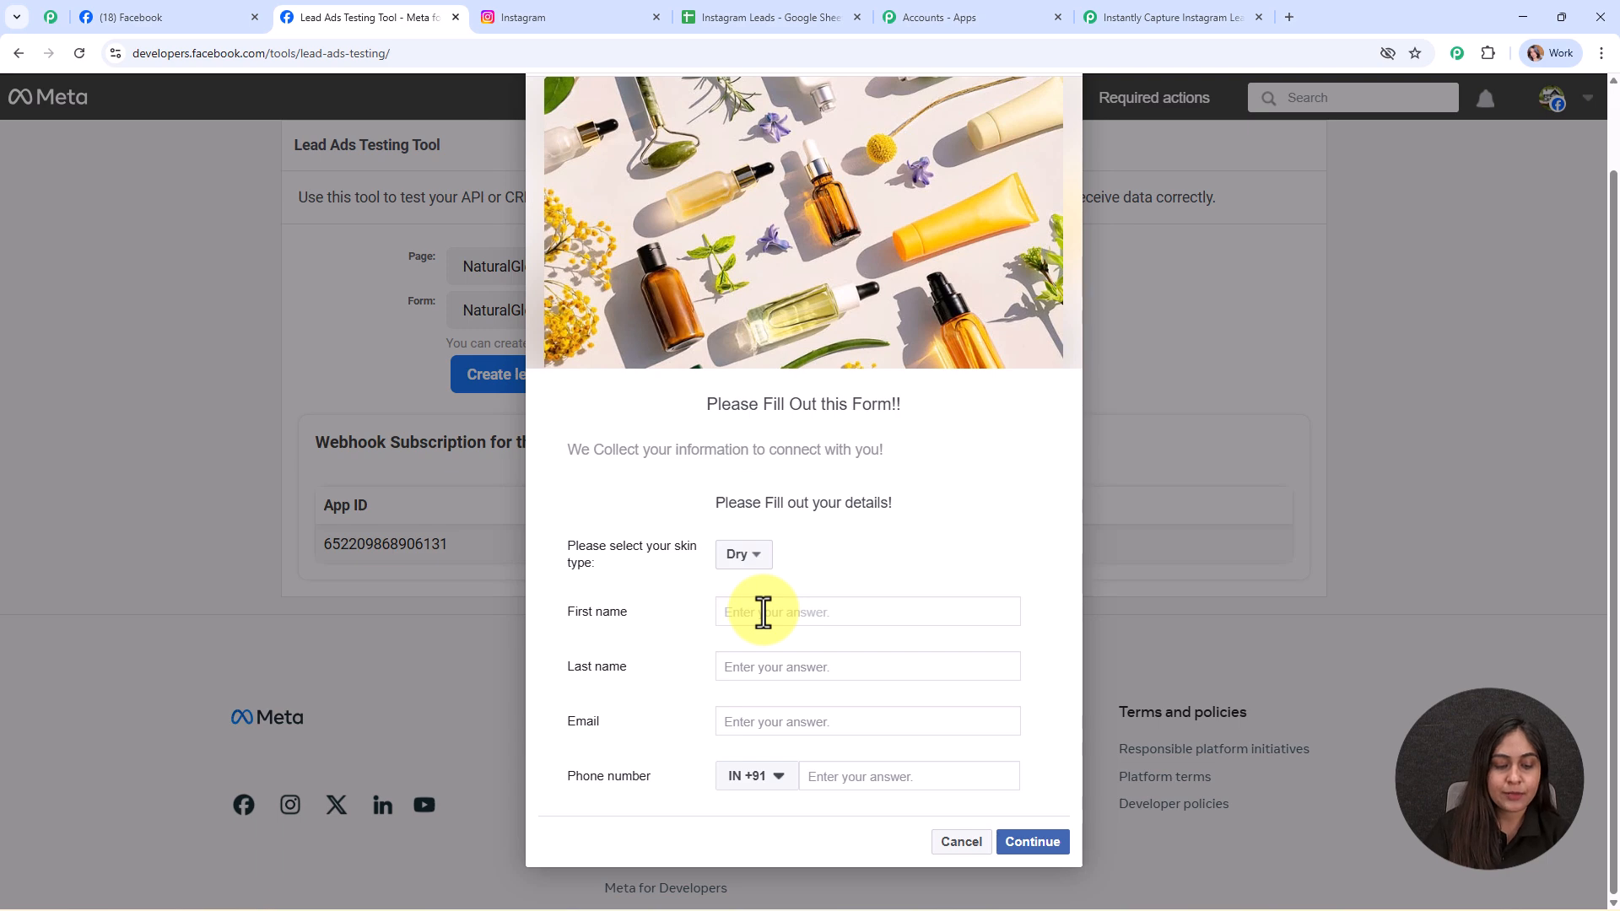
- Fill in a test first name, last name, email and phone number, then submit the lead
type("Smart")
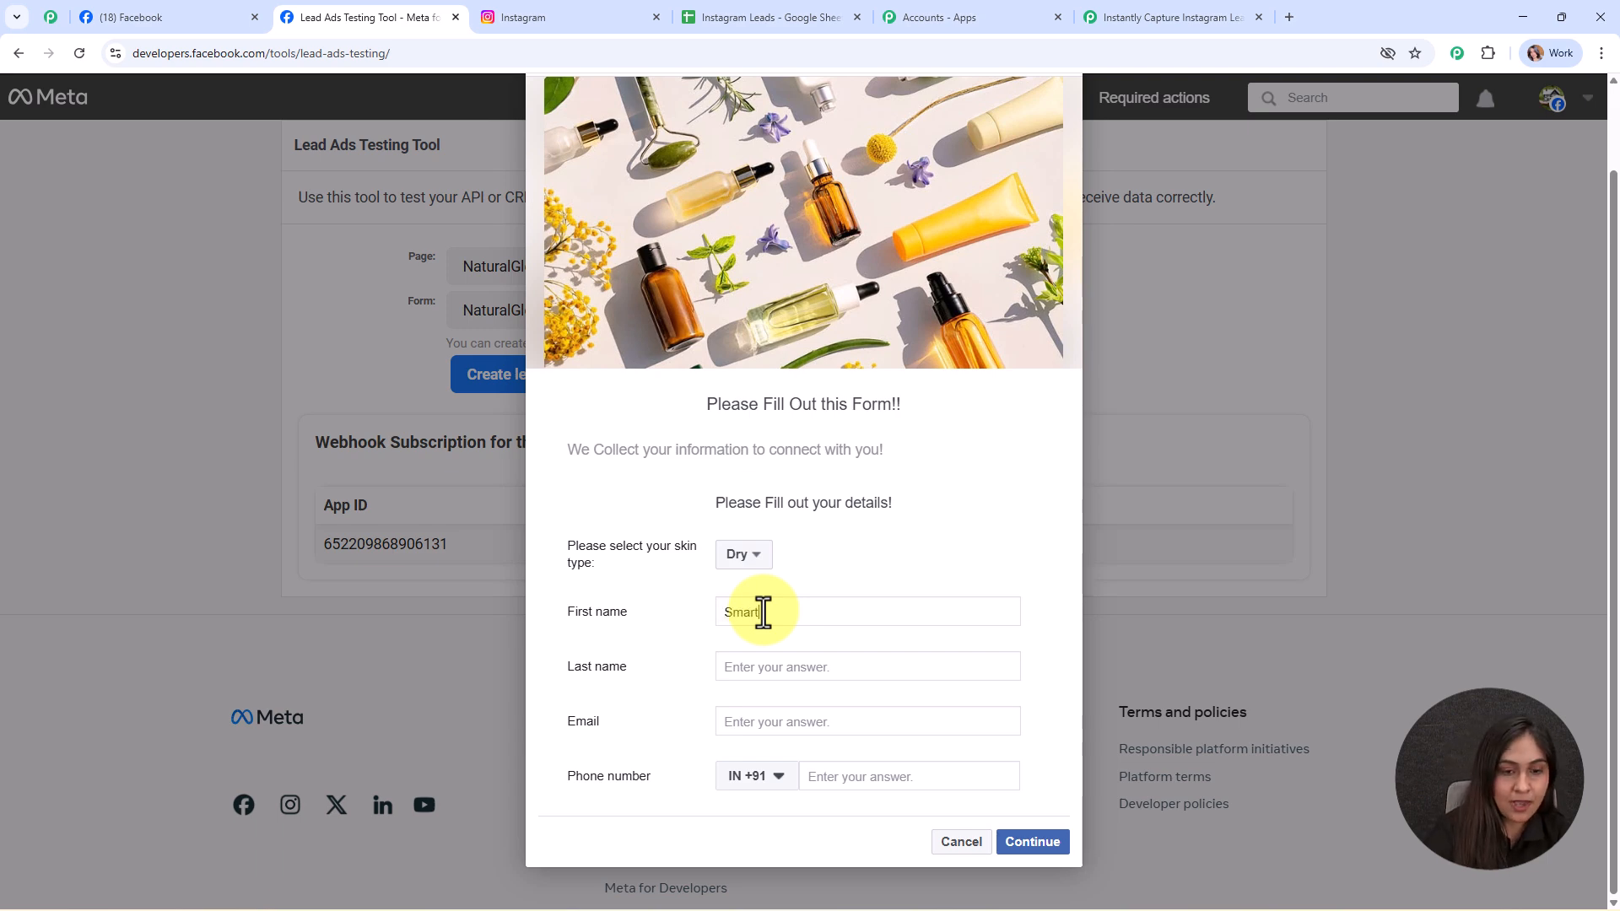
left_click(777, 673)
type("Lead")
left_click(820, 718)
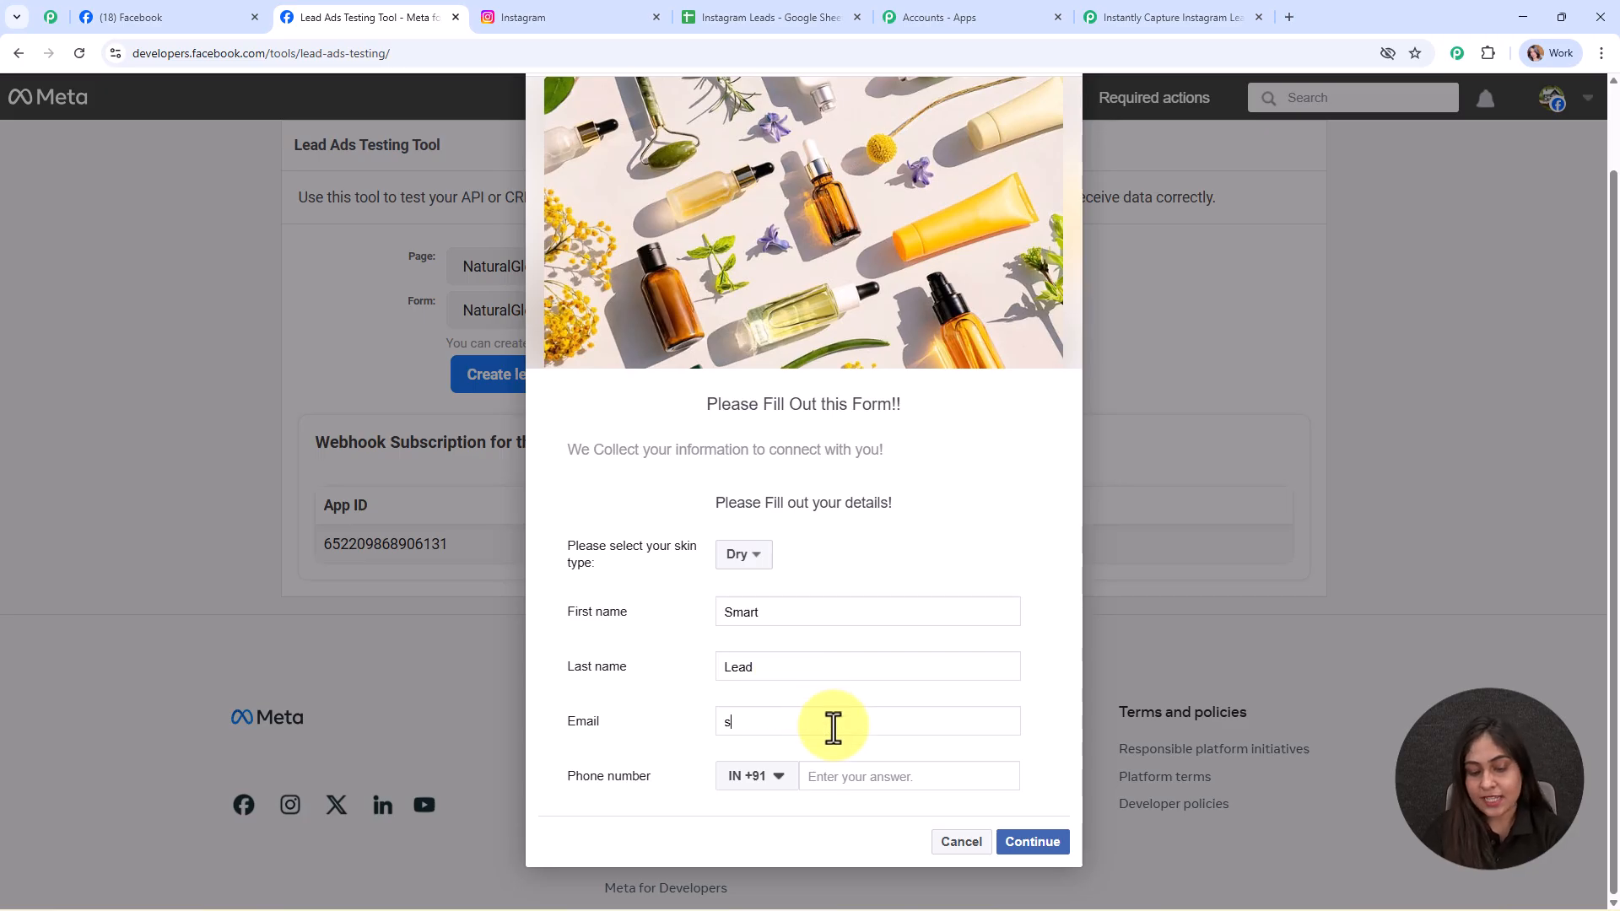
left_click(905, 777)
type("88888 88888")
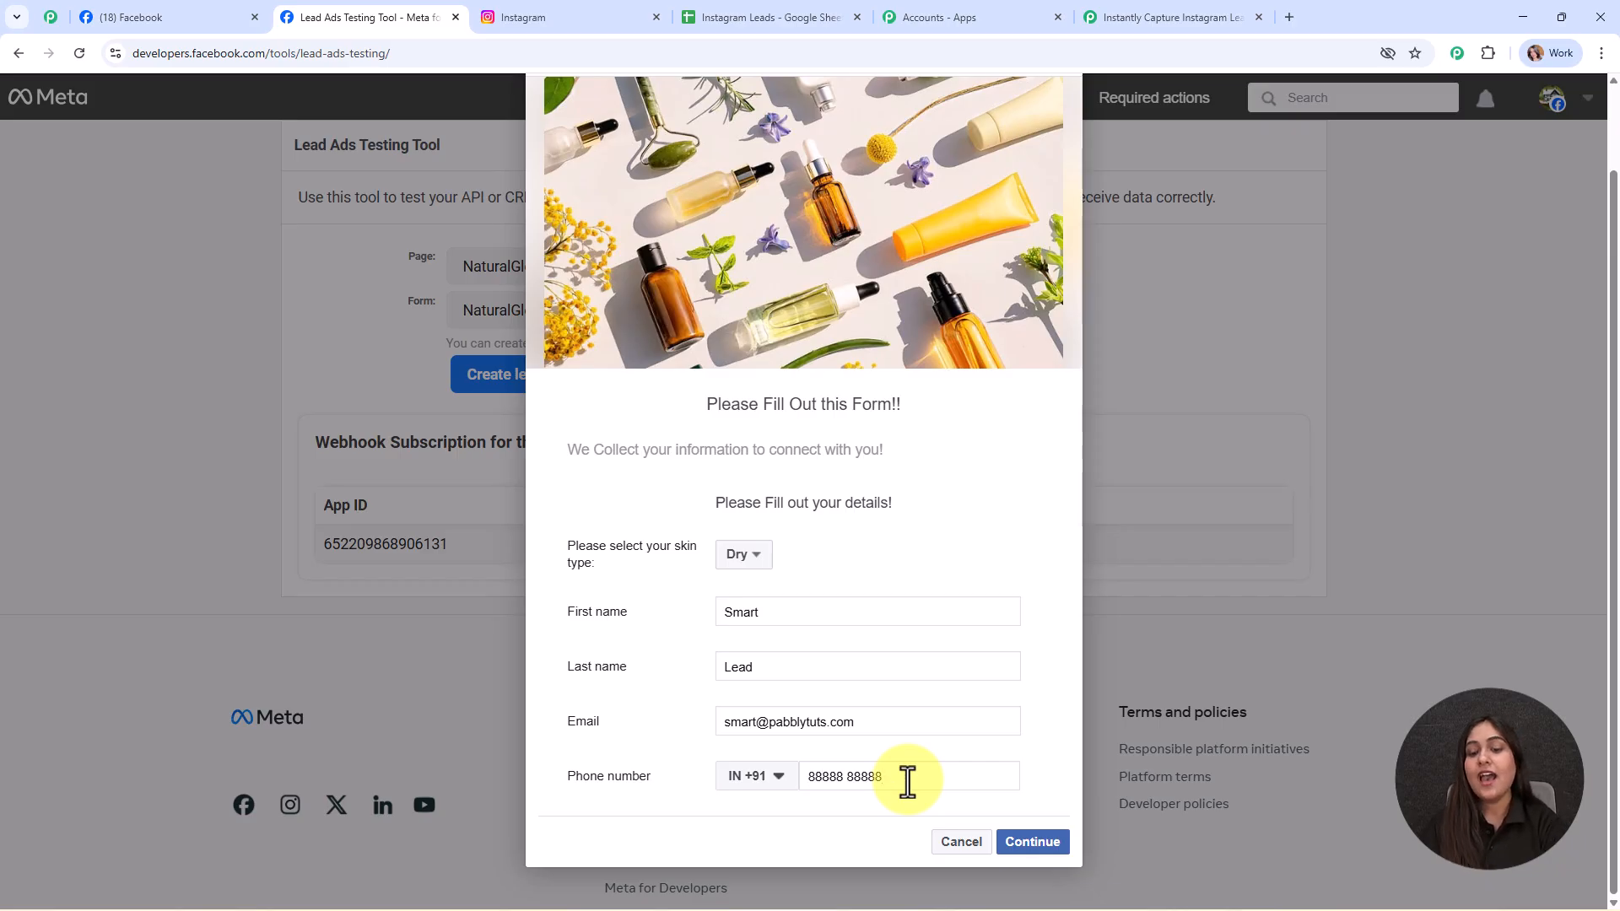
left_click(1046, 846)
left_click(1055, 650)
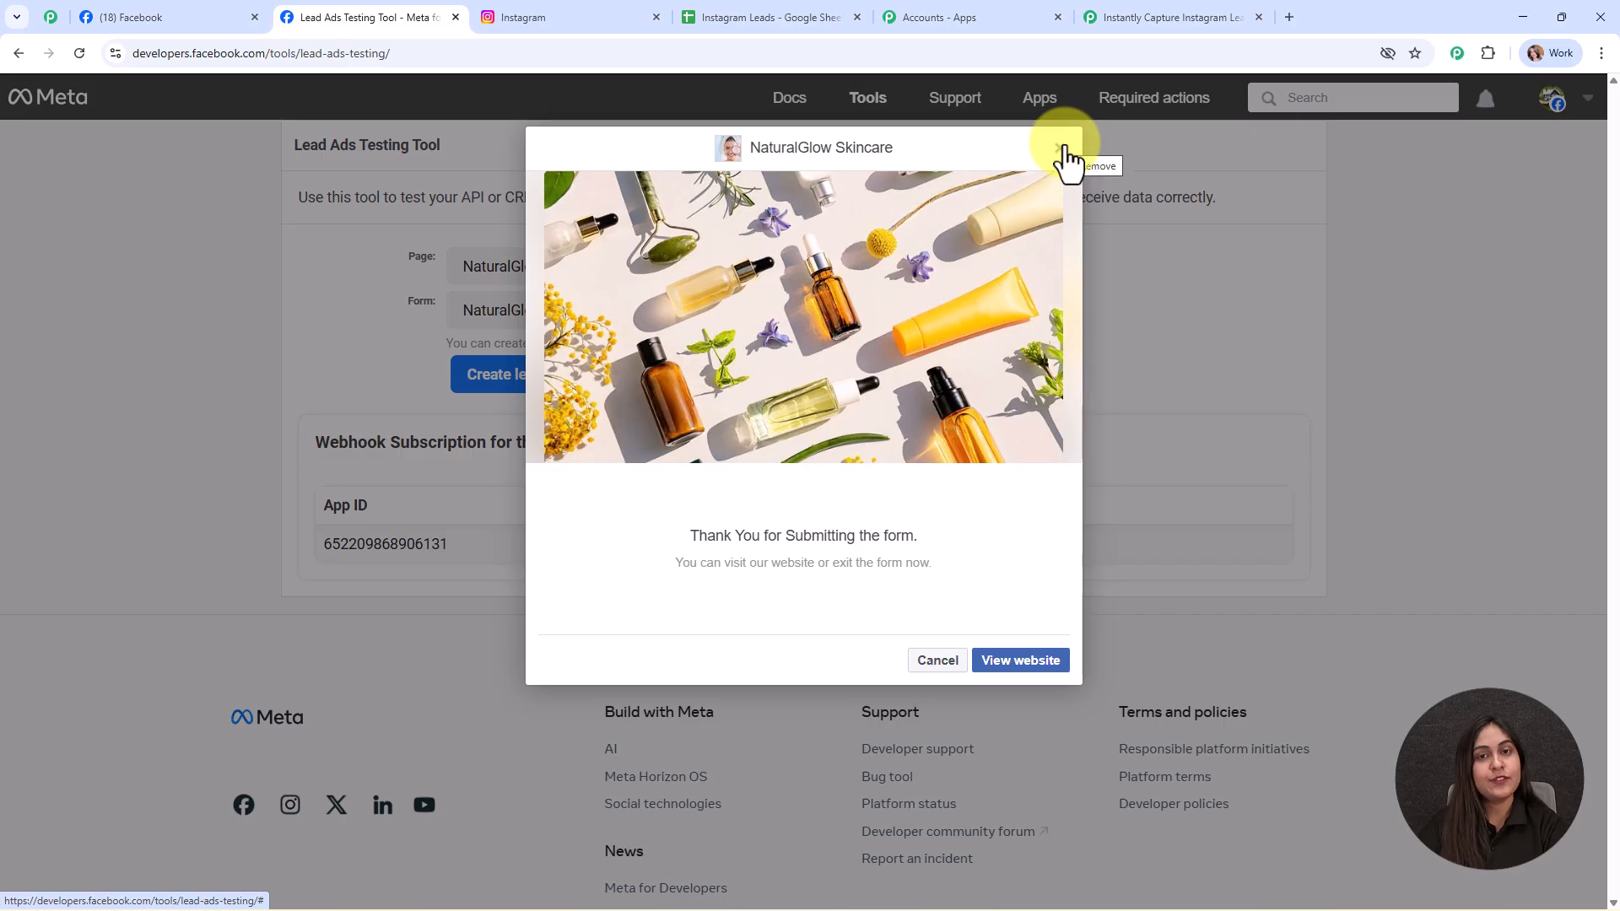
left_click(1061, 148)
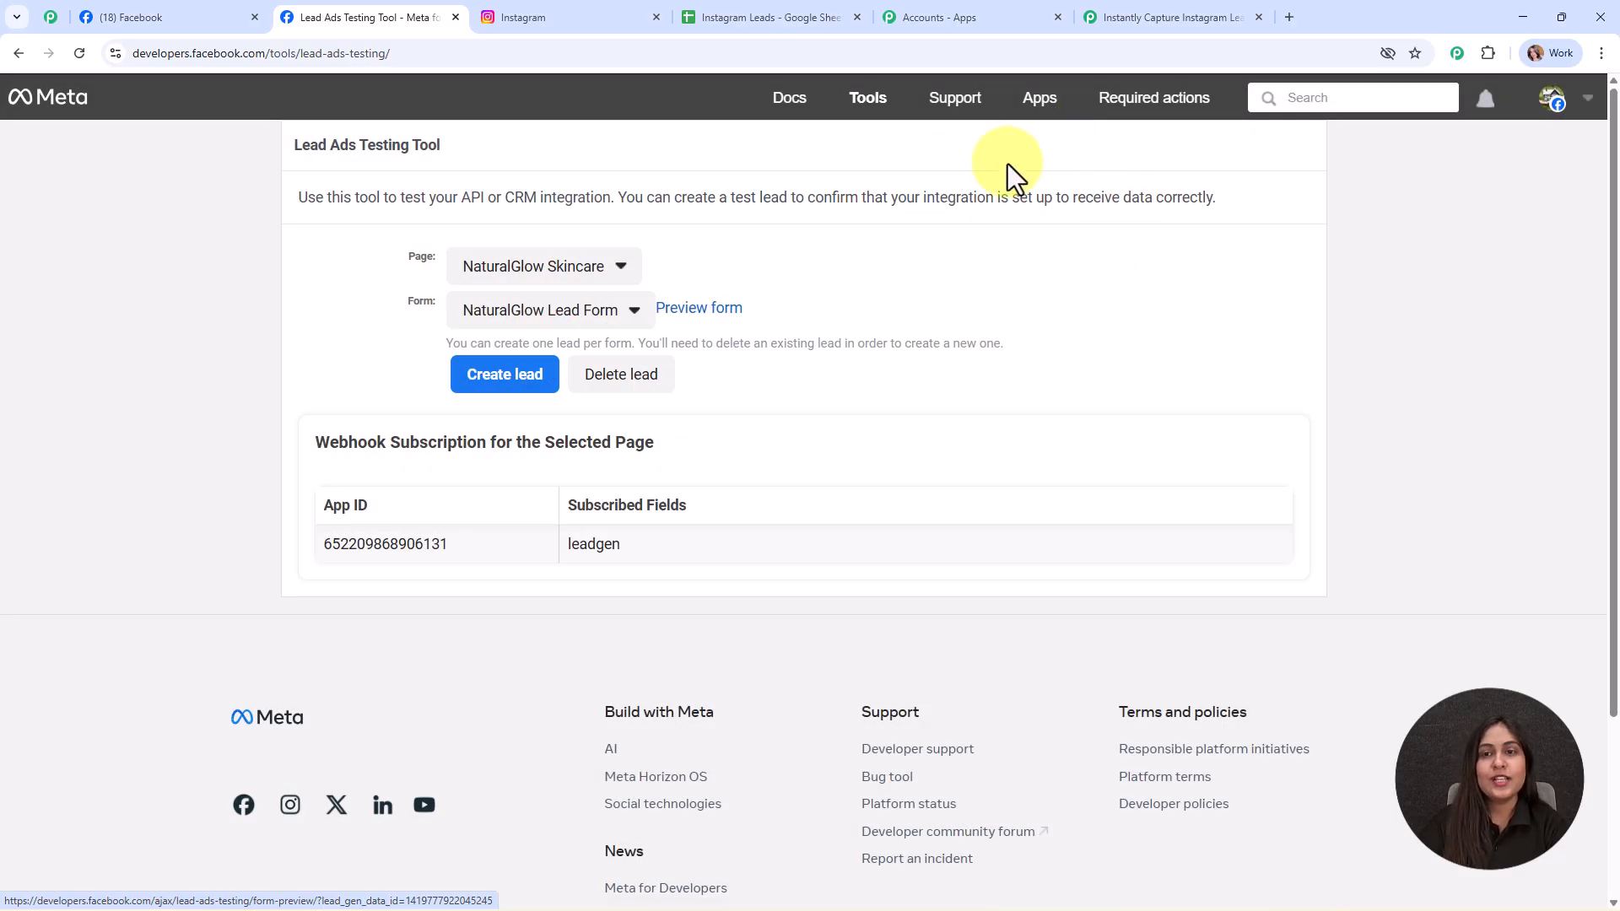
- Check the captured skin type, name, email and phone values in Pabbly's trigger response, then collapse the trigger
left_click(1148, 7)
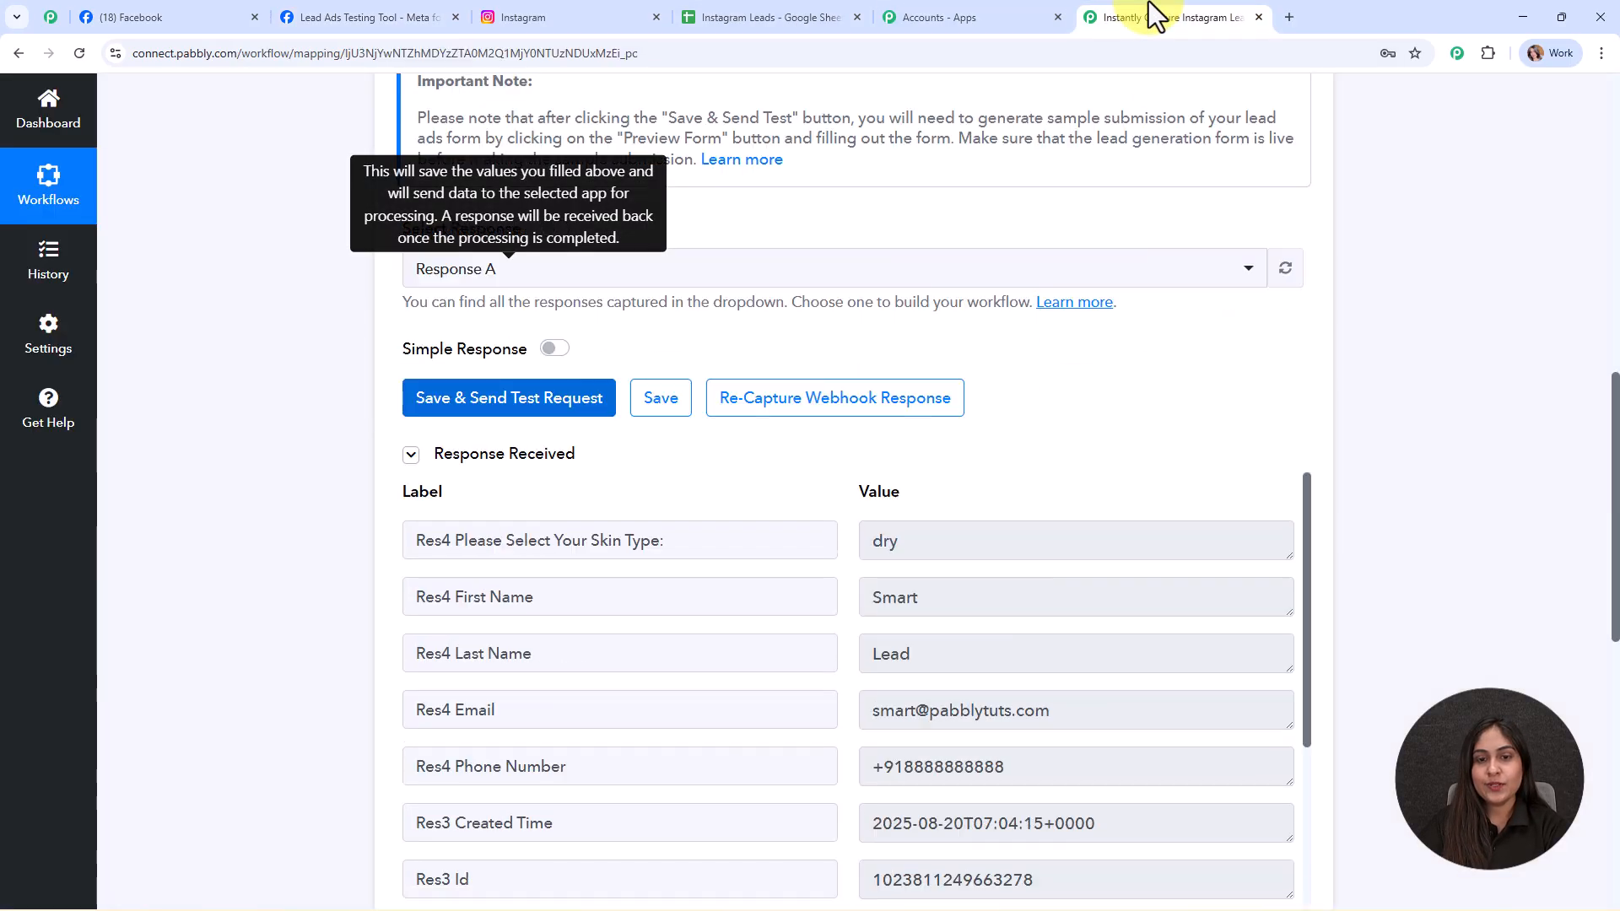
scroll(1426, 348, "down", 4)
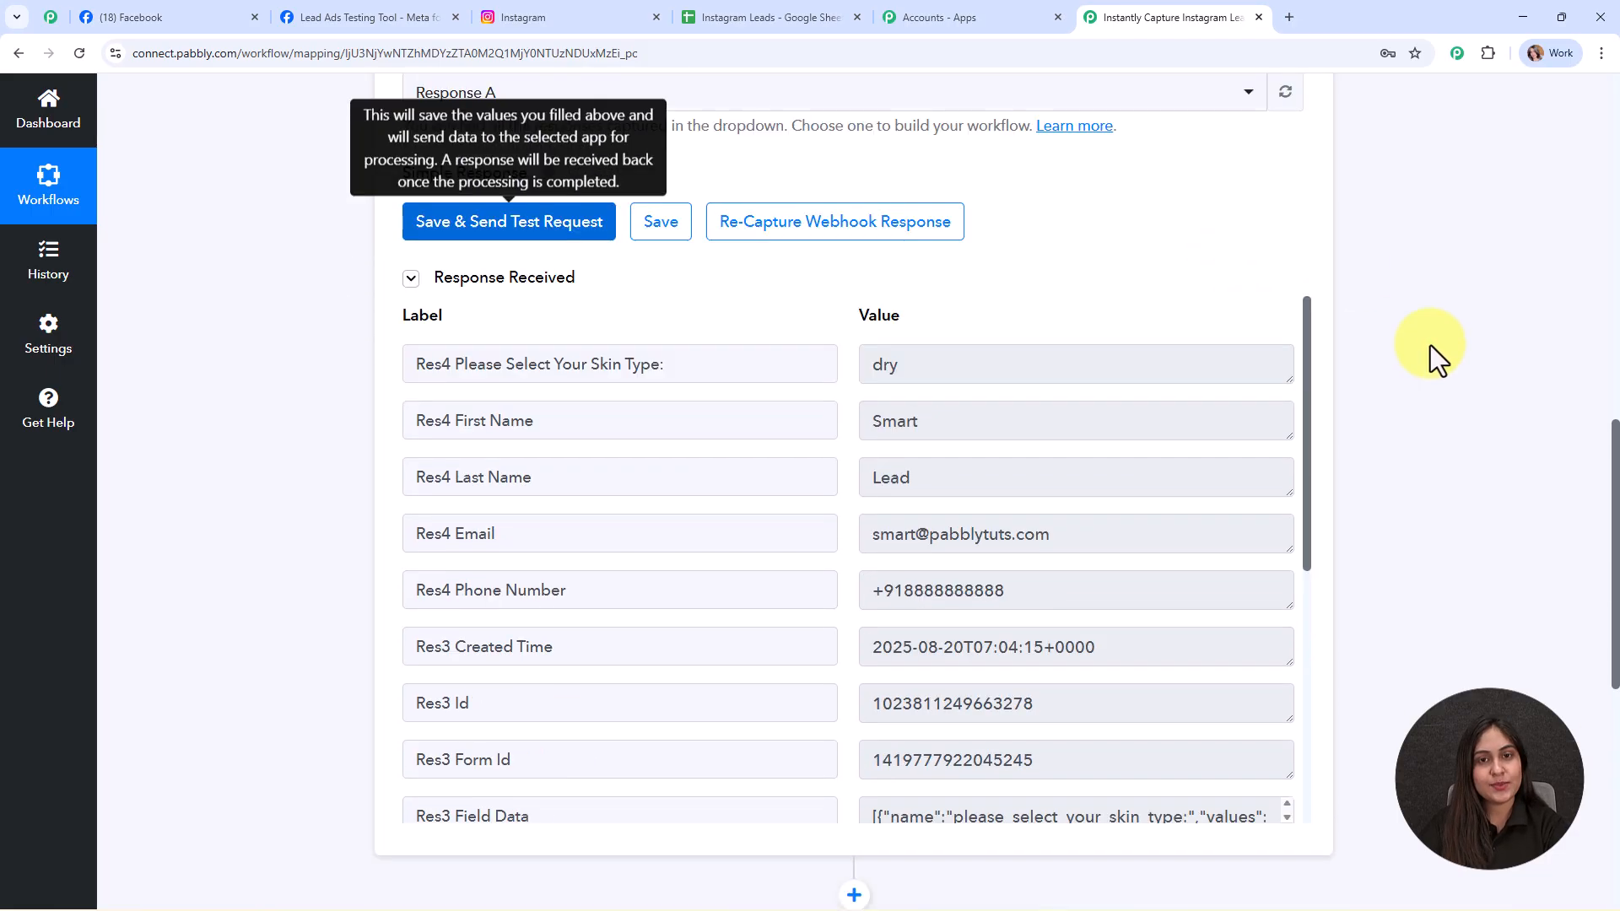
left_click_drag(995, 213, 796, 205)
left_click_drag(961, 257, 830, 259)
left_click_drag(919, 316, 883, 318)
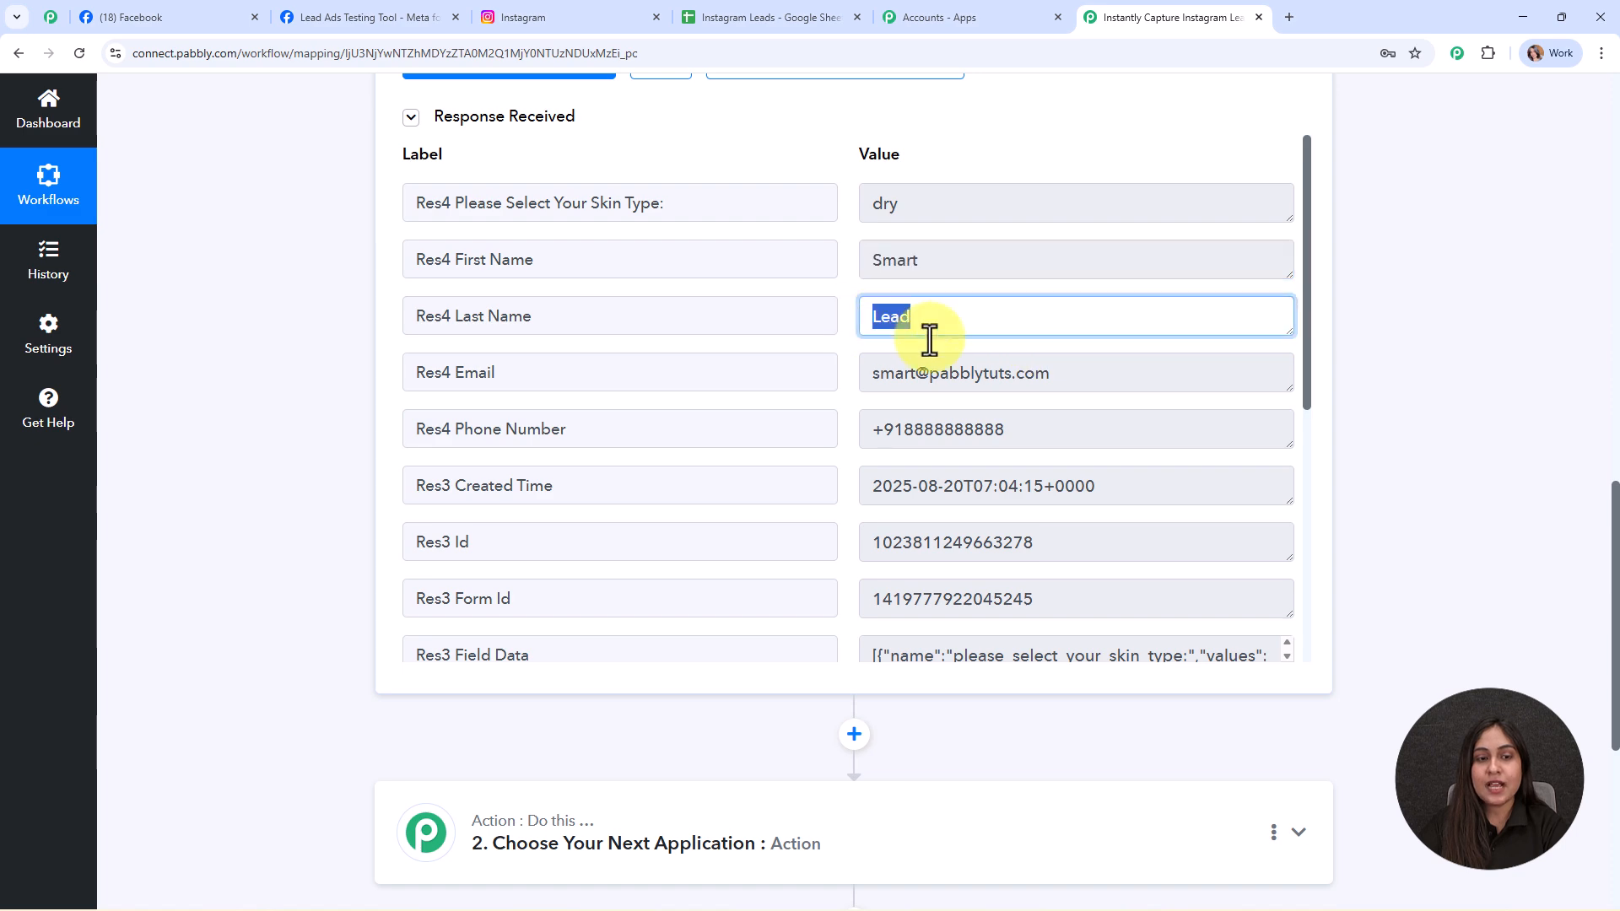
left_click_drag(1038, 373, 838, 372)
left_click_drag(994, 430, 822, 430)
scroll(1080, 481, "down", 3)
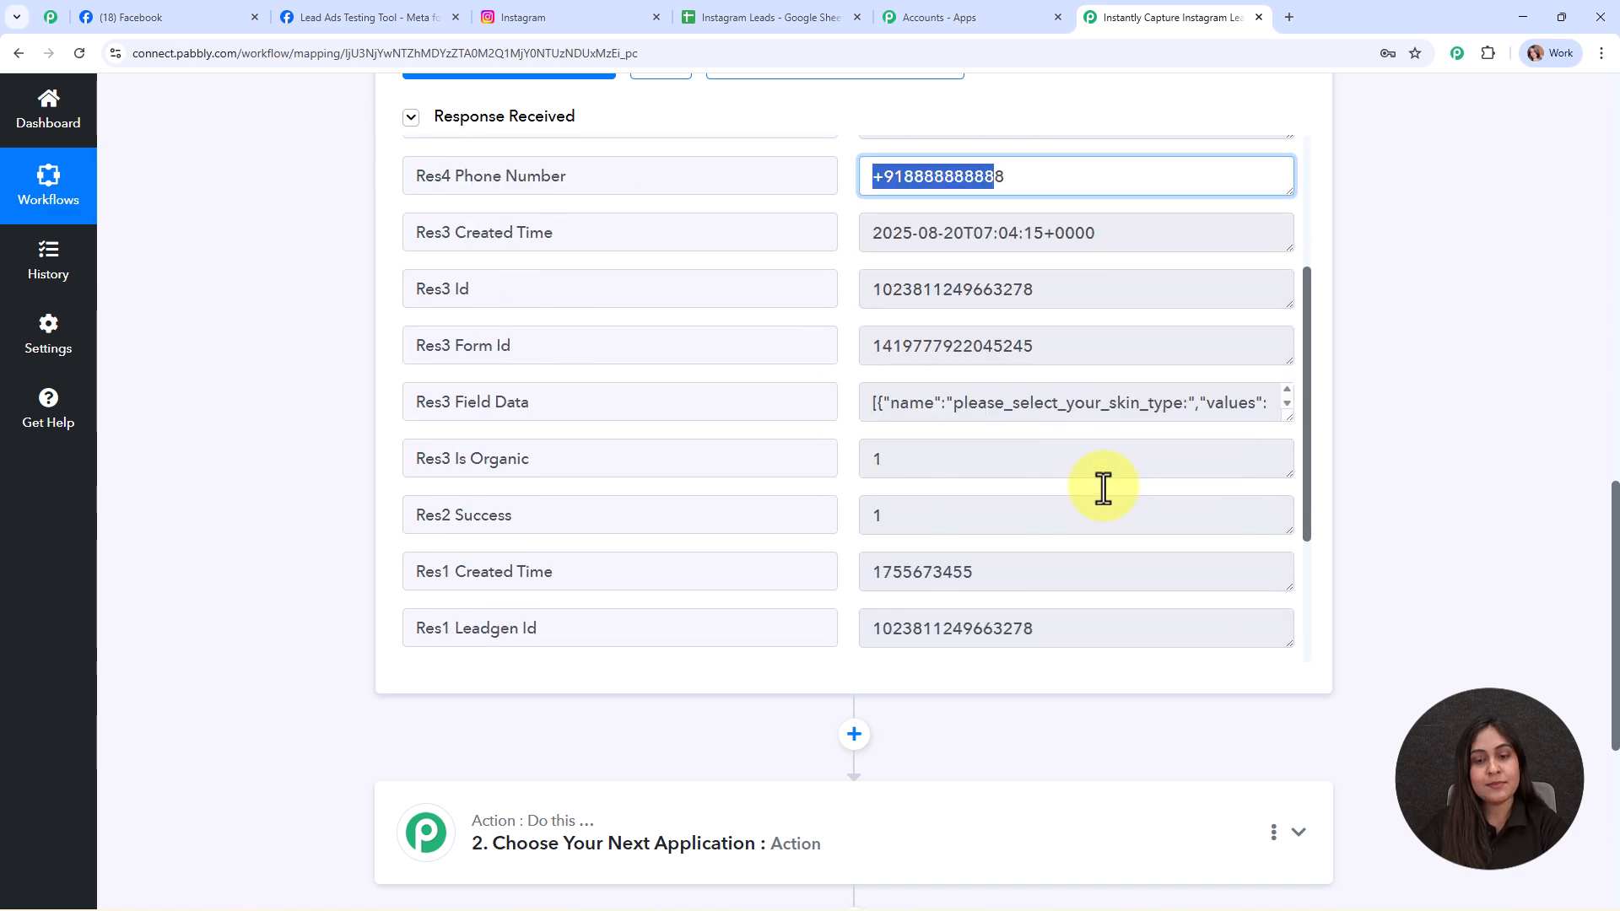
scroll(1338, 495, "up", 15)
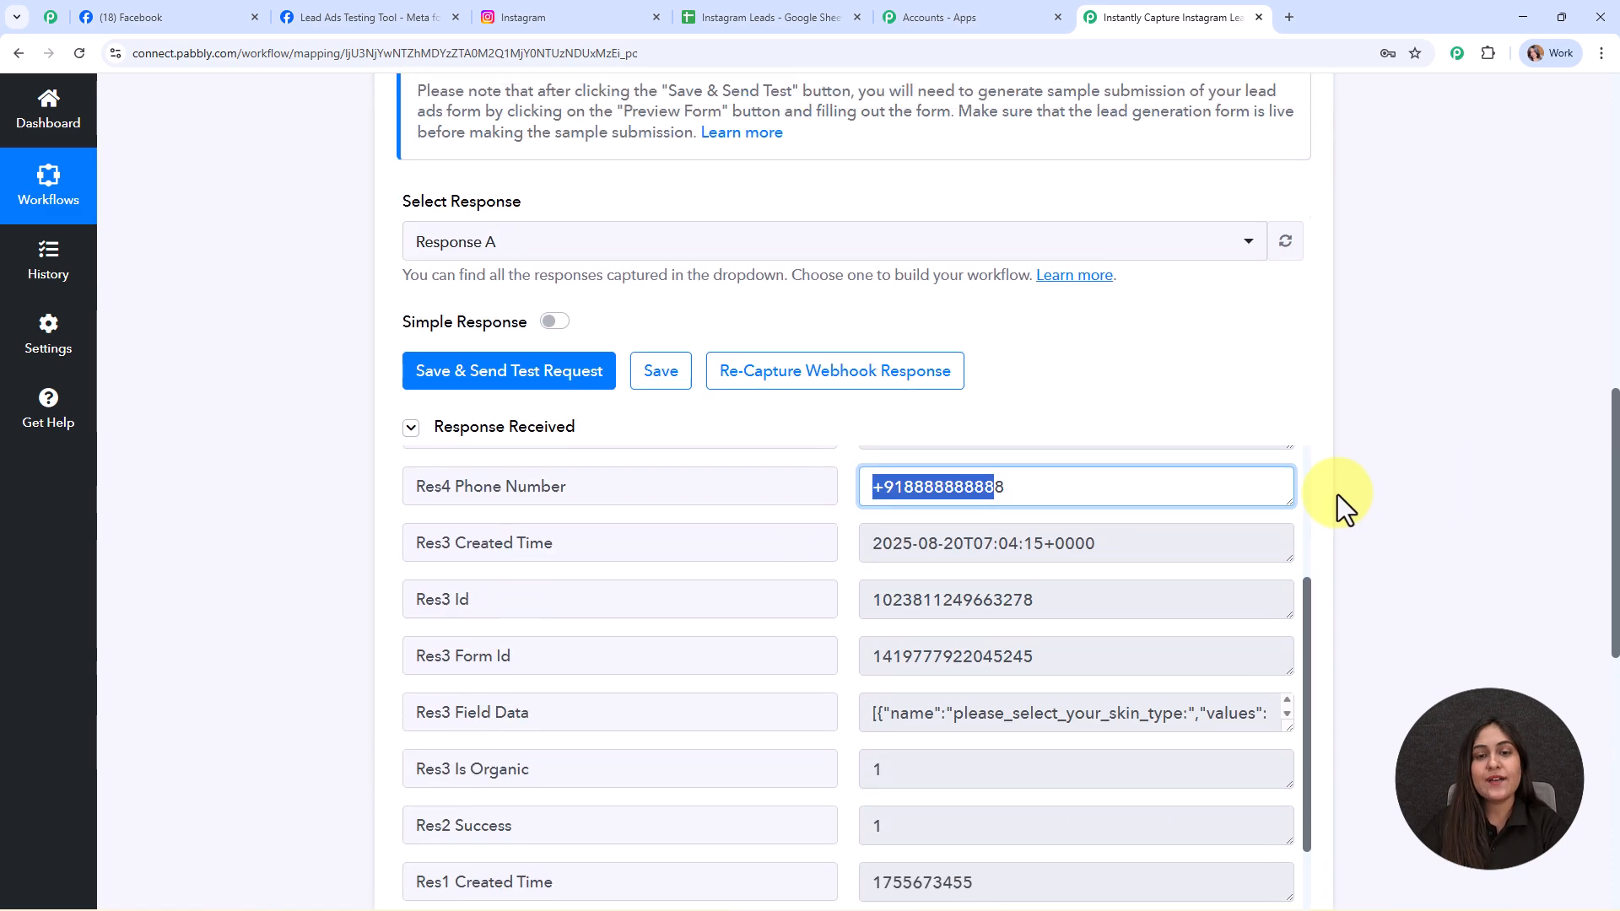
scroll(1333, 484, "up", 1)
left_click(1006, 391)
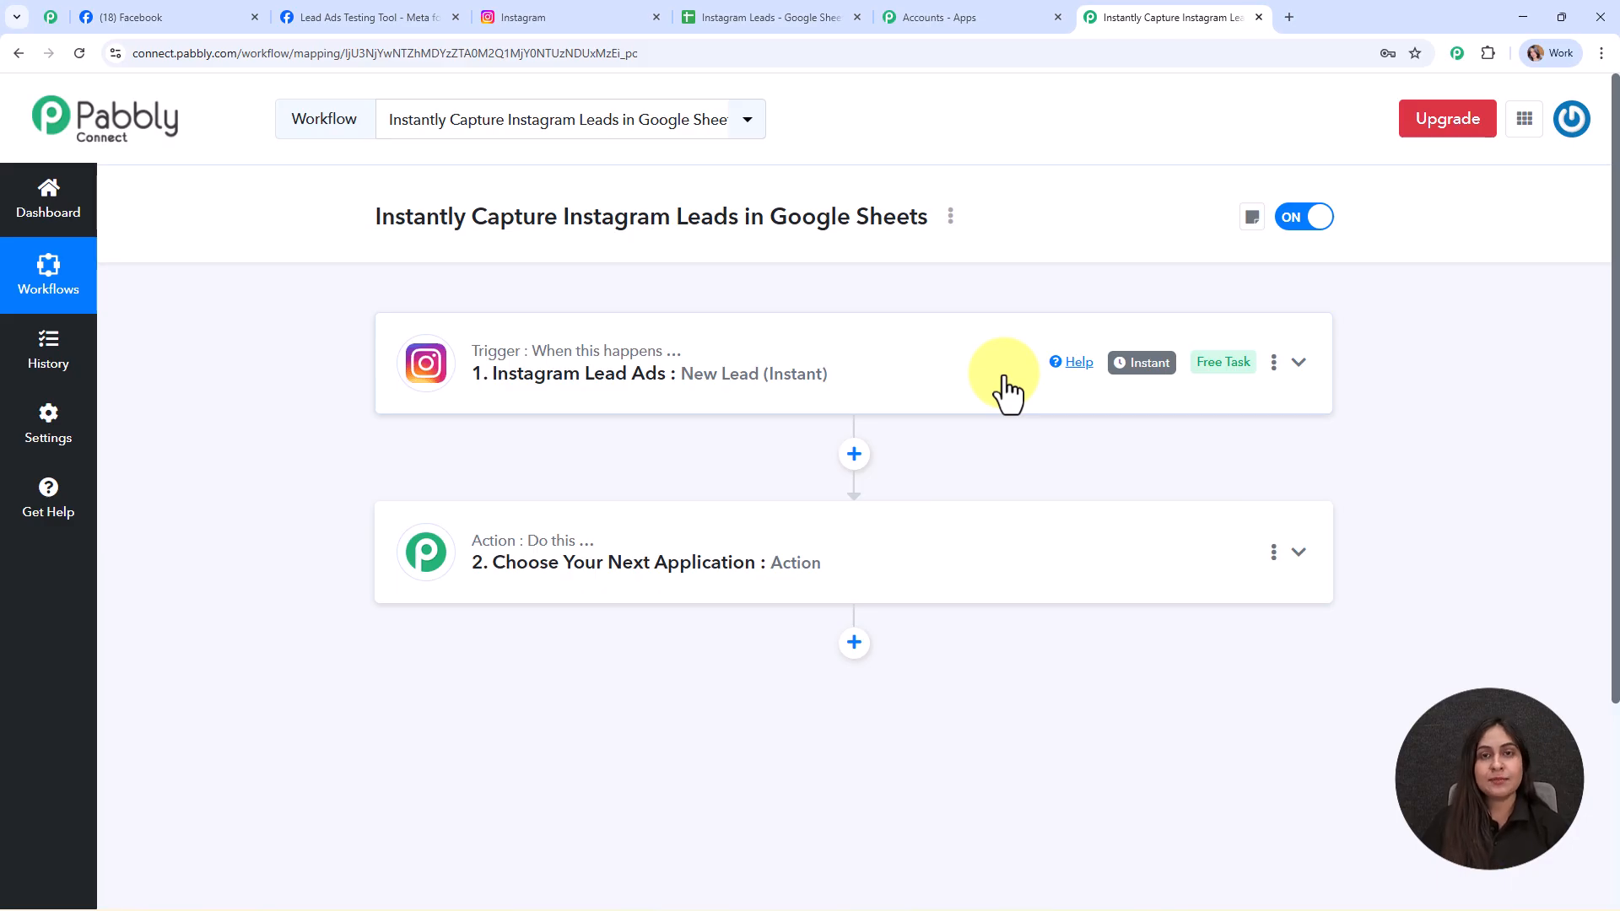
- Set the action step to Google Sheets with the Add New Row event and open its connection panel
left_click(944, 568)
left_click(658, 435)
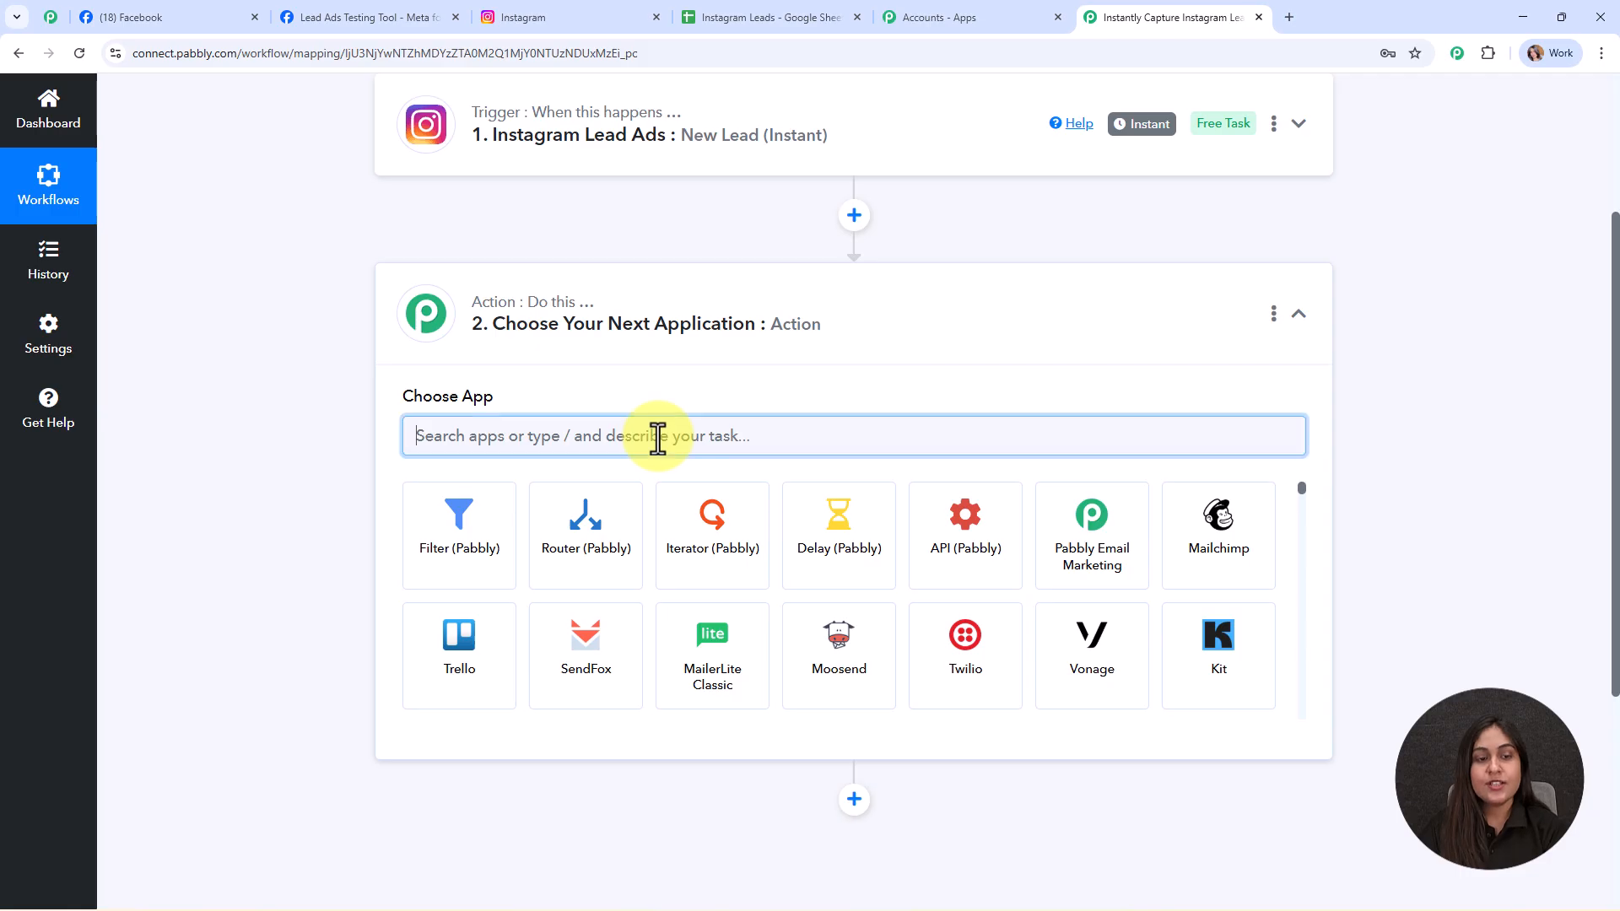
type("s")
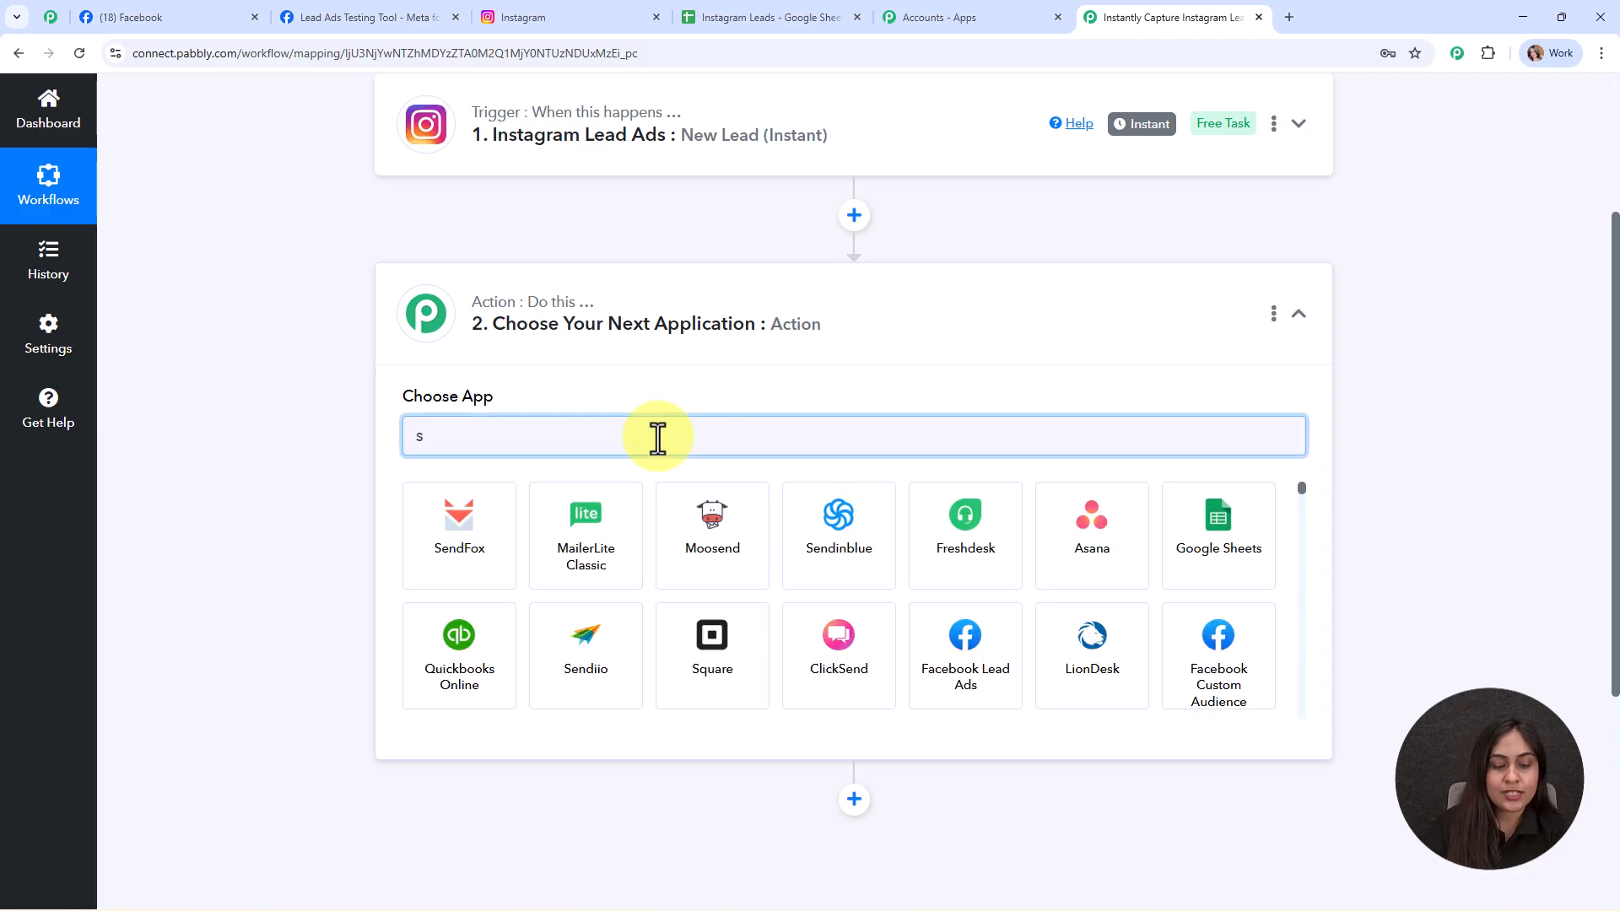
type("g")
left_click(439, 524)
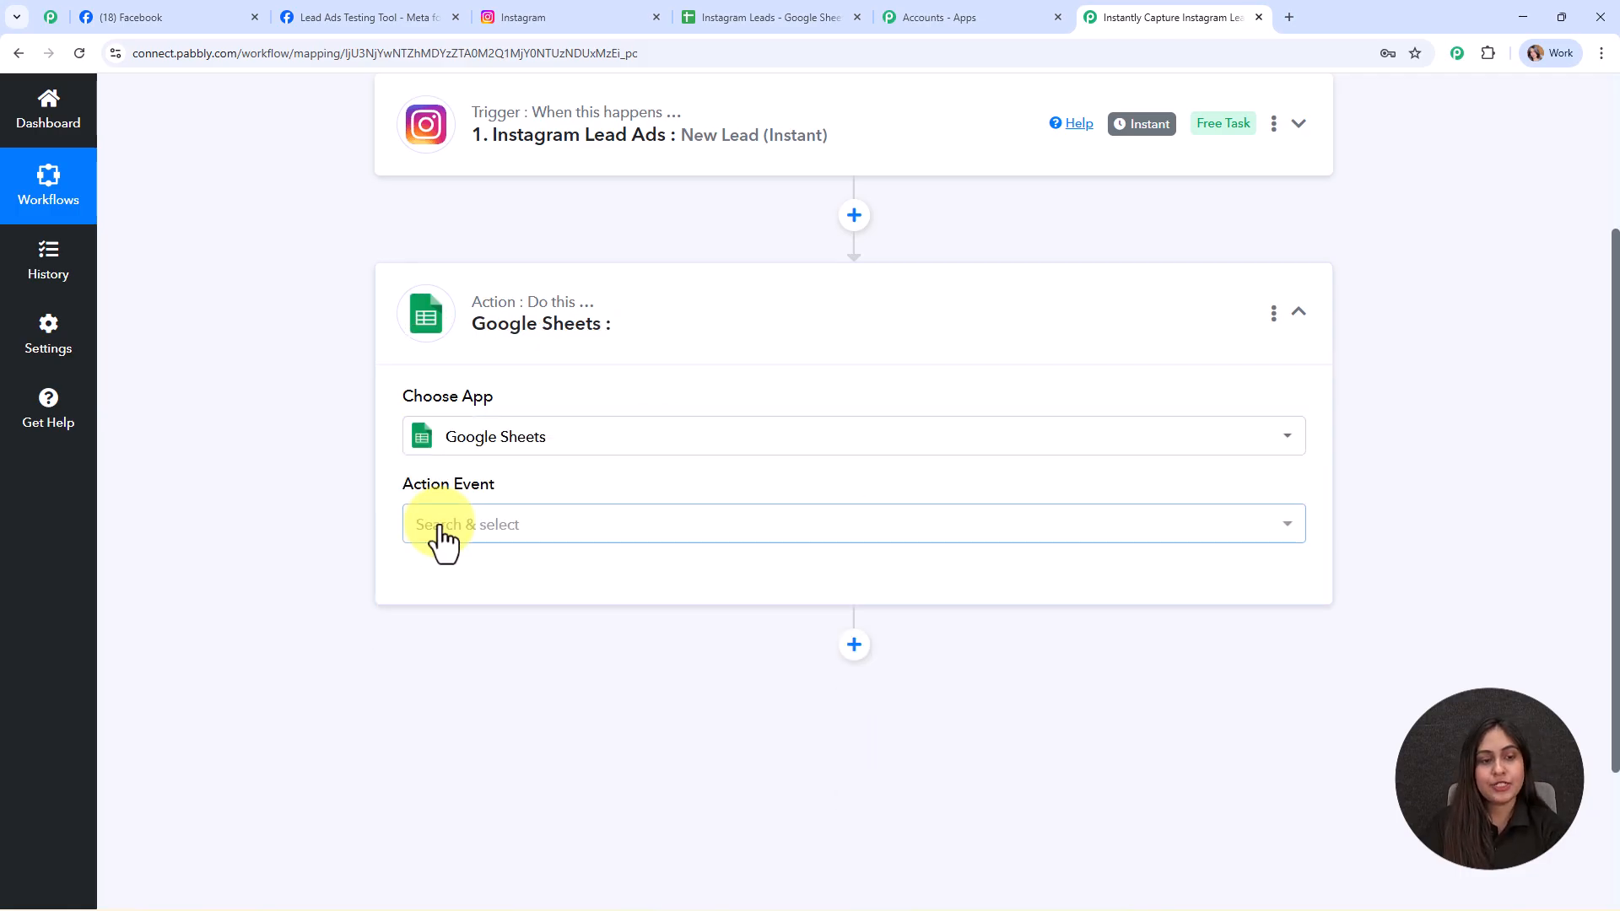
left_click(507, 225)
left_click(472, 601)
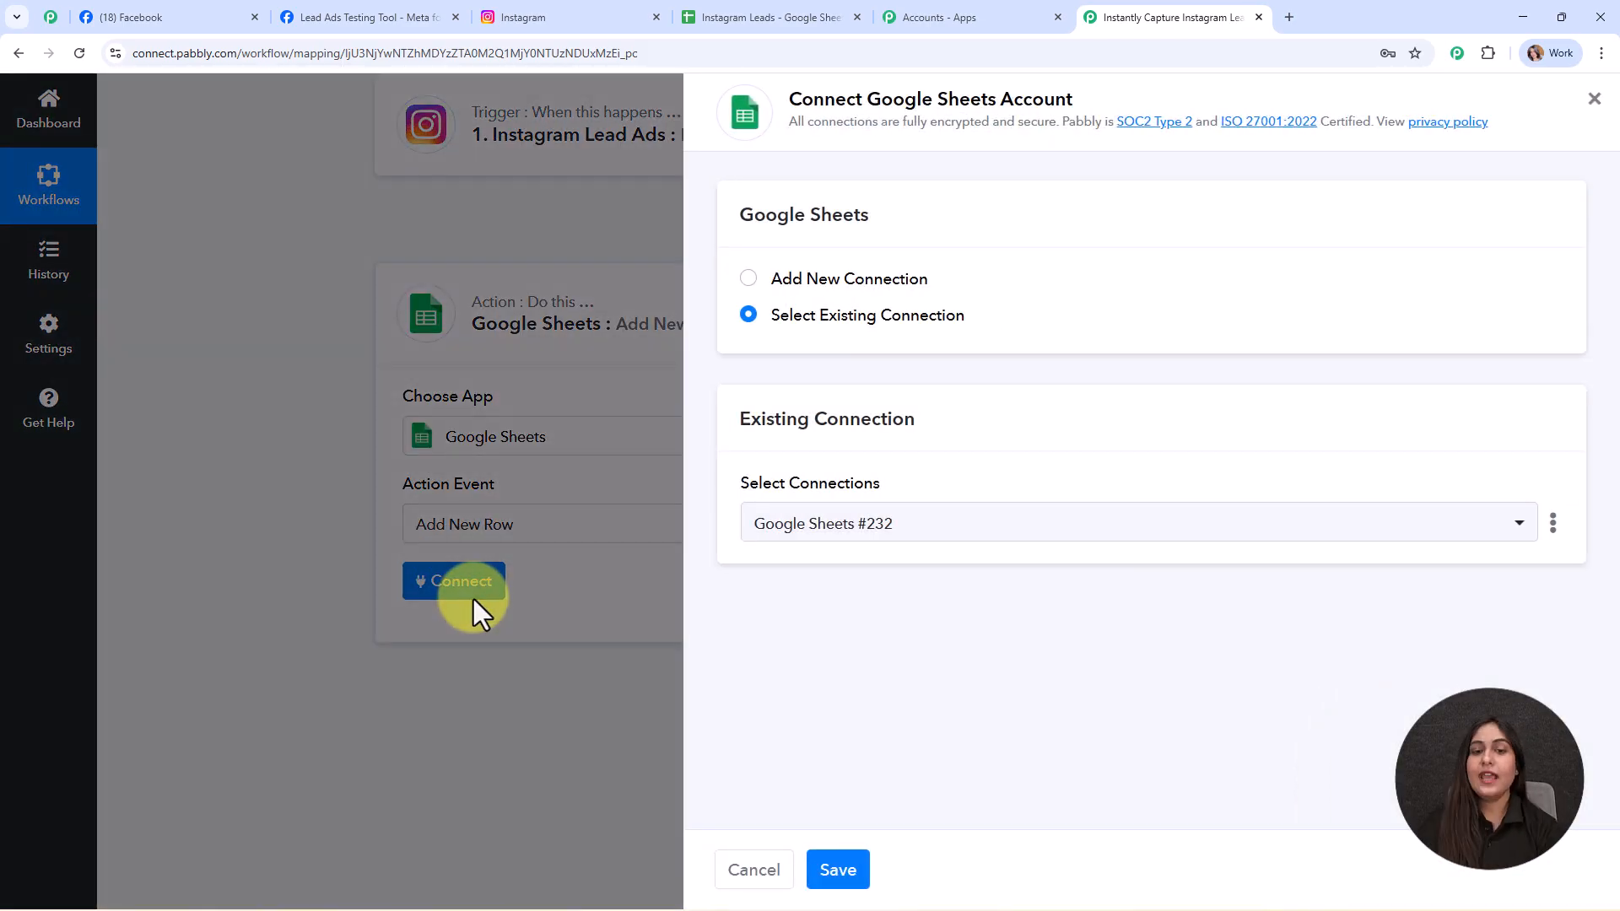
- Create a new Google Sheets connection by signing in with Google and granting Sheets access
left_click(746, 280)
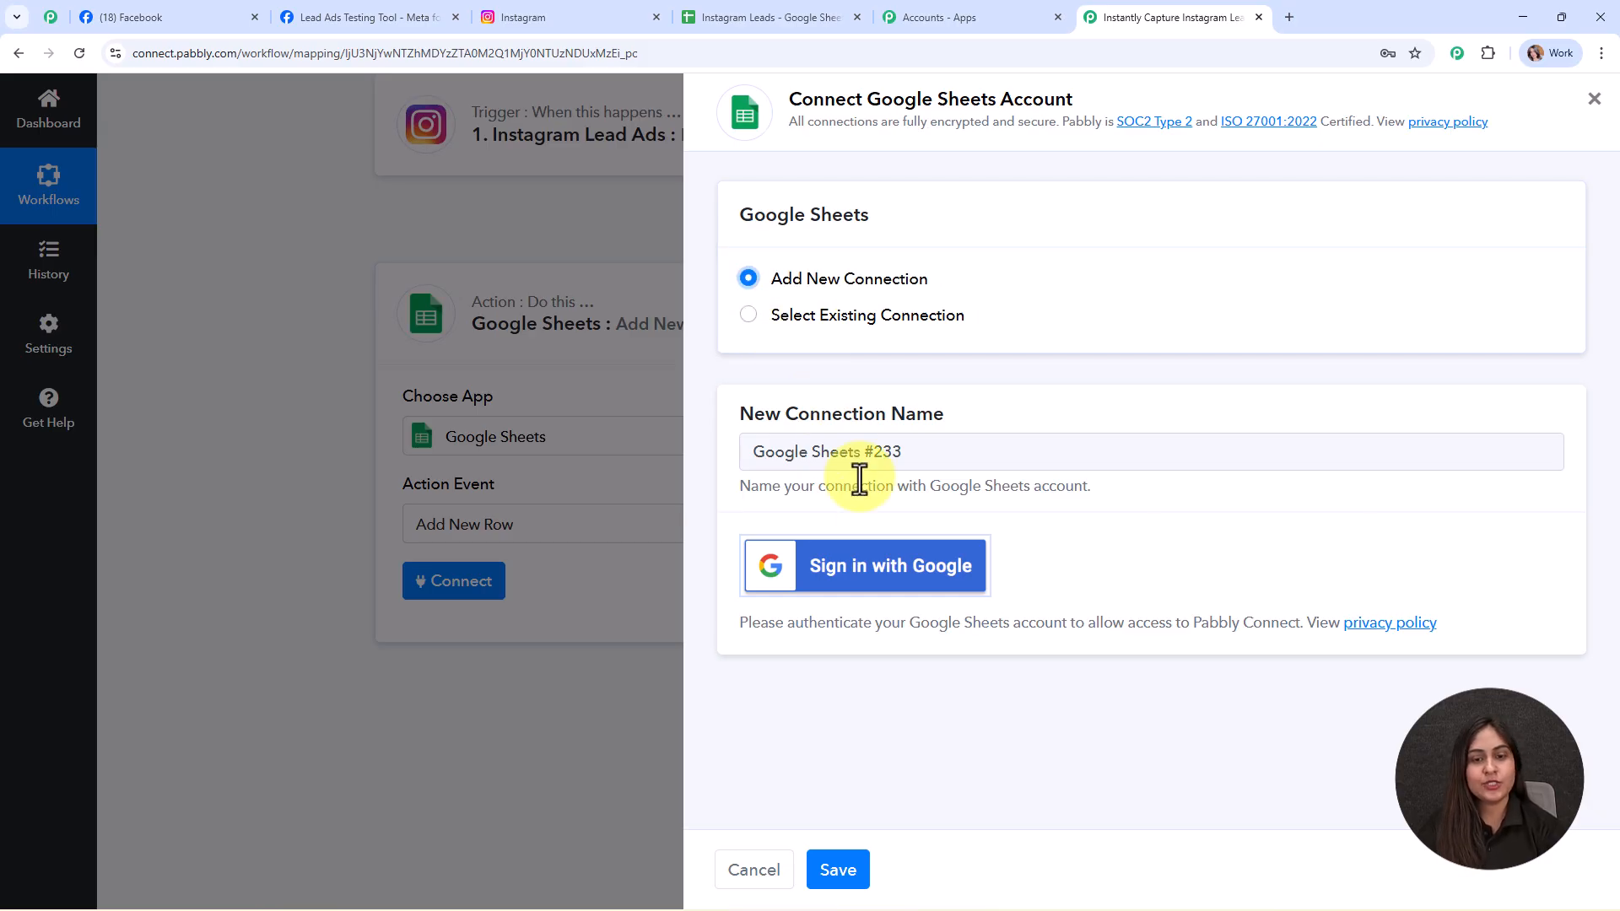
left_click(891, 564)
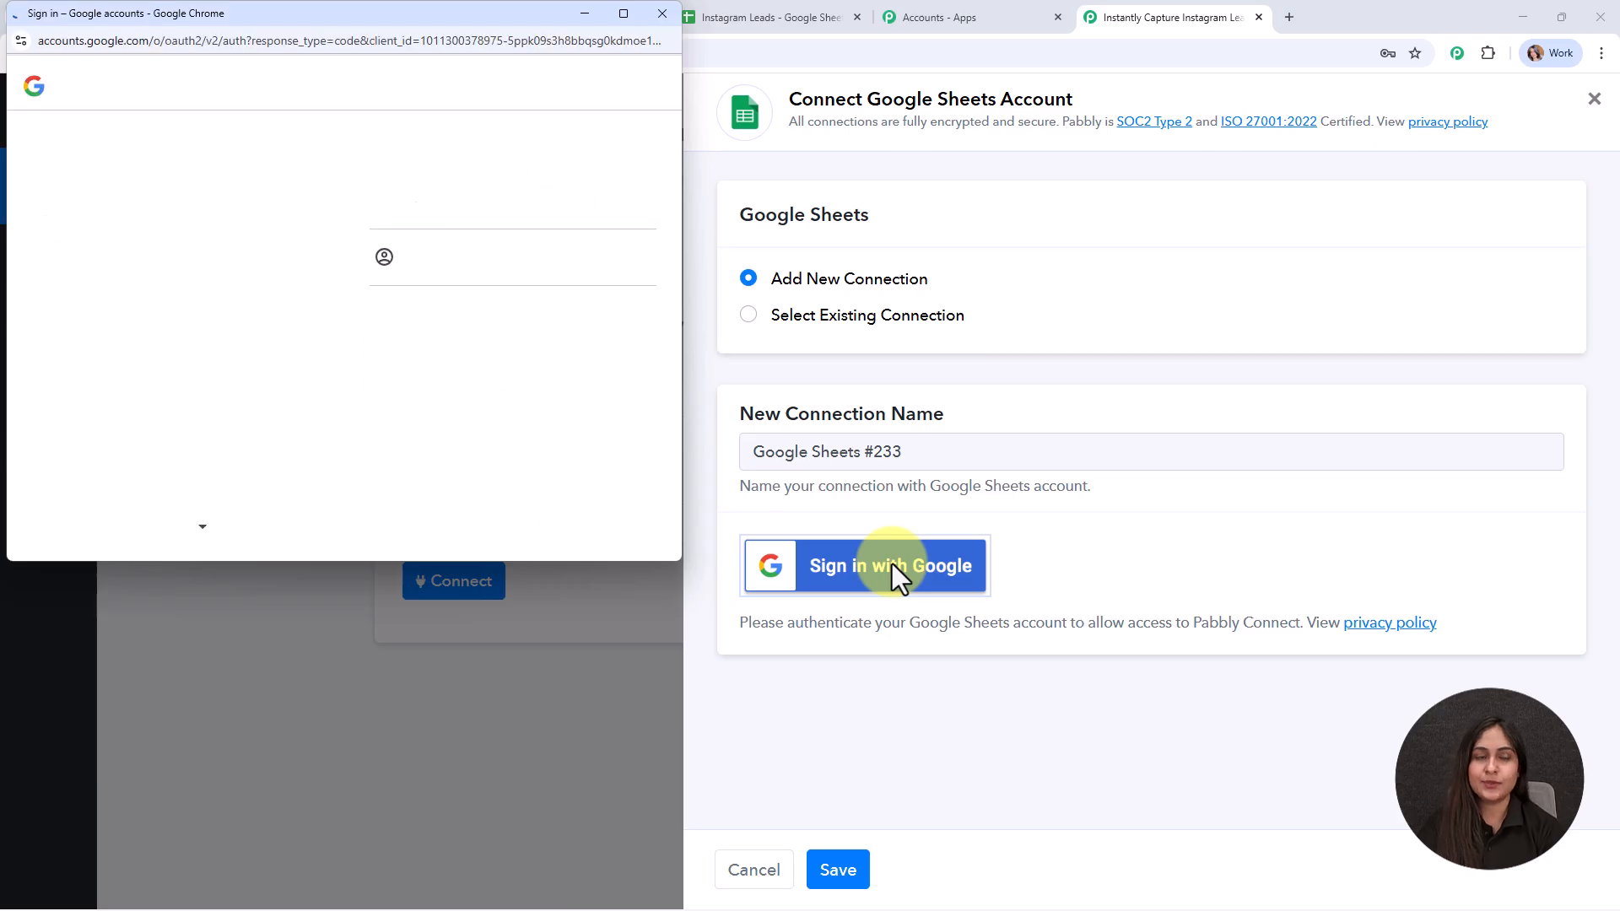
left_click(524, 202)
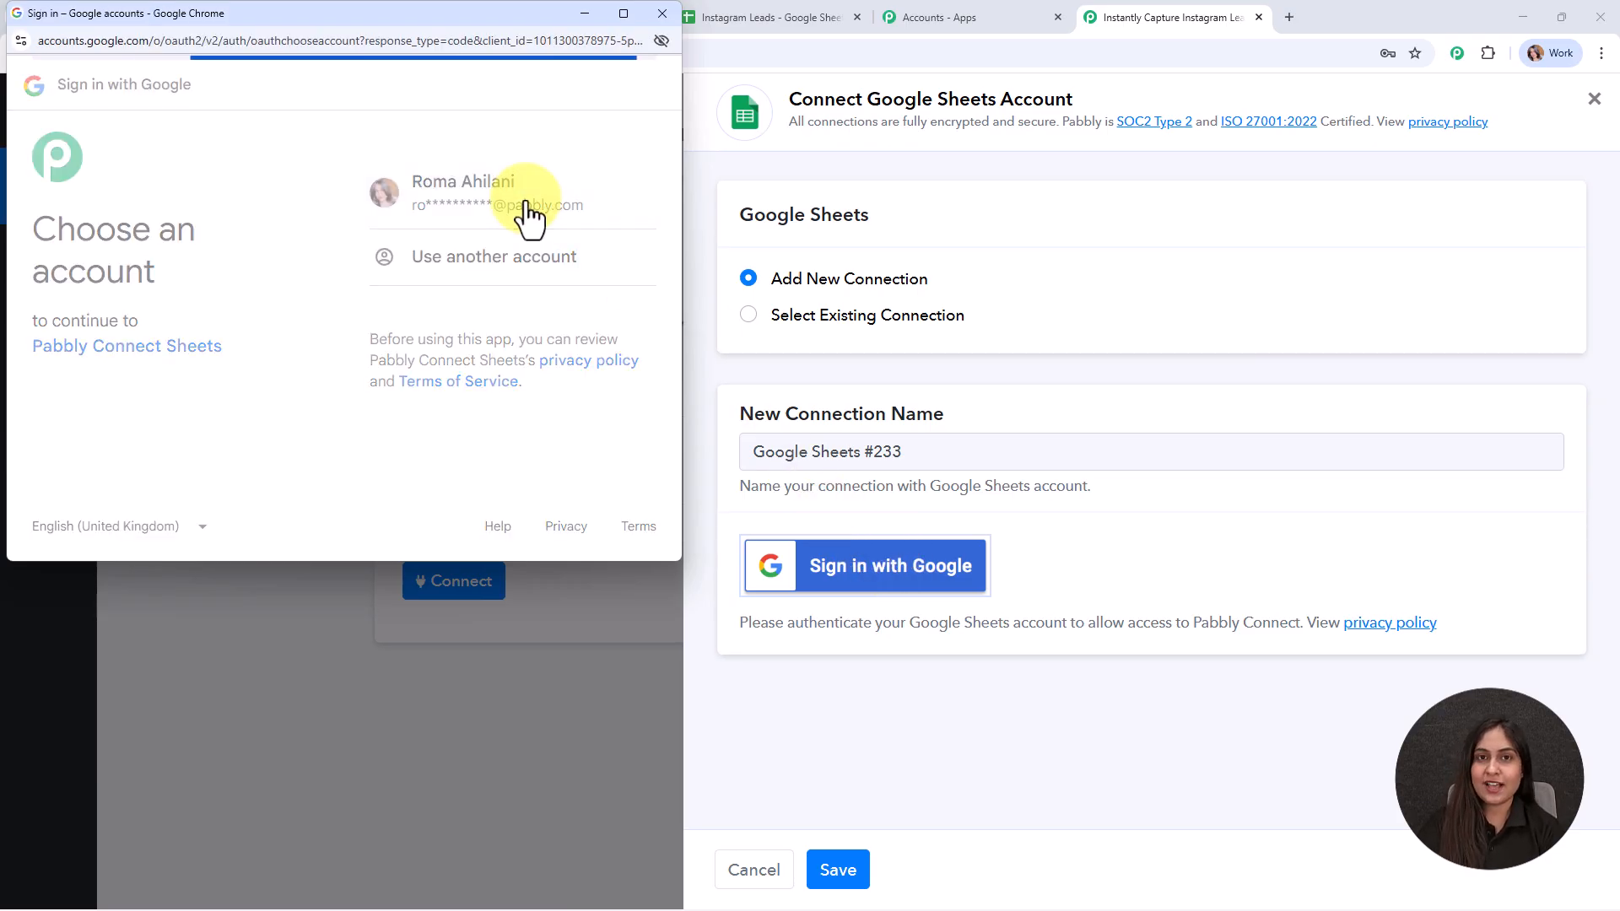
left_click(578, 532)
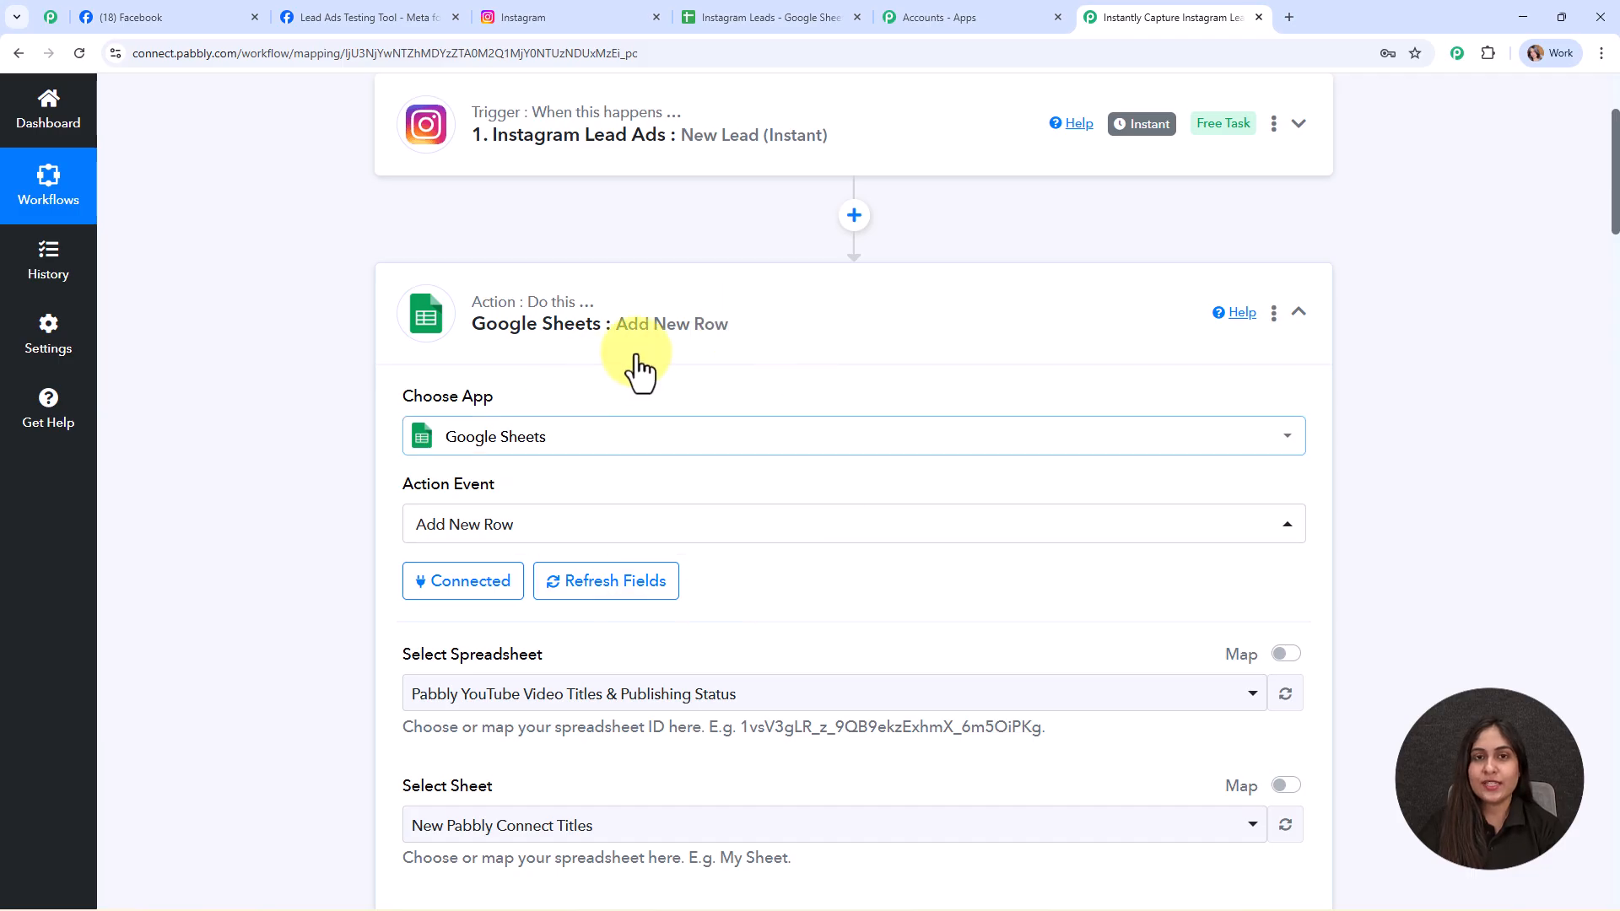
- Check the Instagram Leads sheet's columns in its own browser tab
scroll(711, 422, "down", 3)
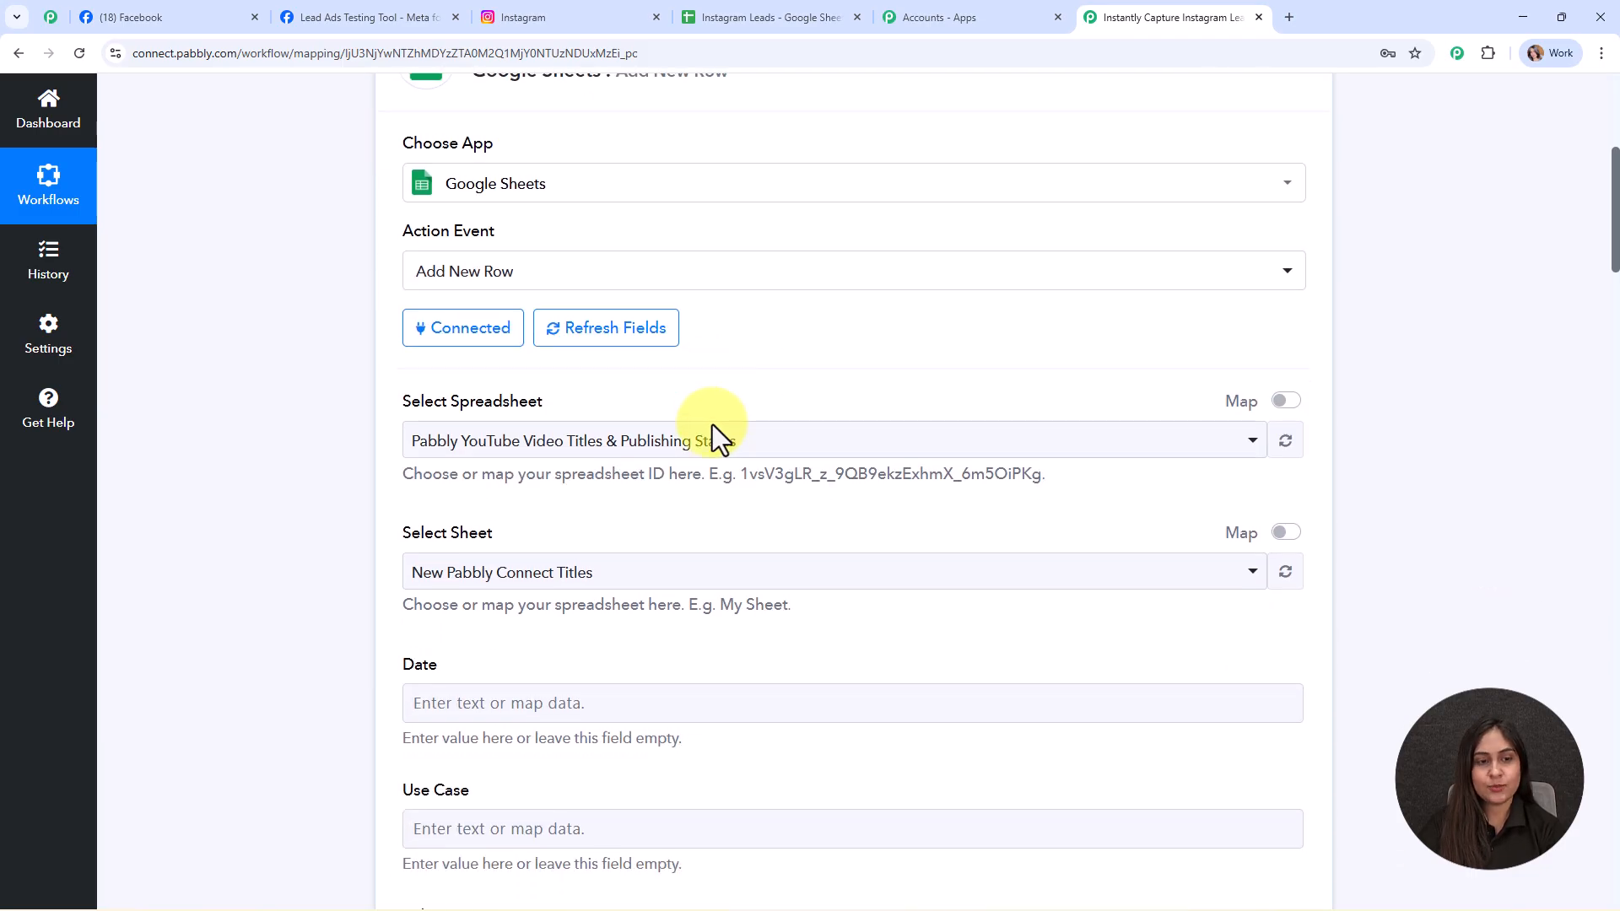
scroll(712, 424, "down", 1)
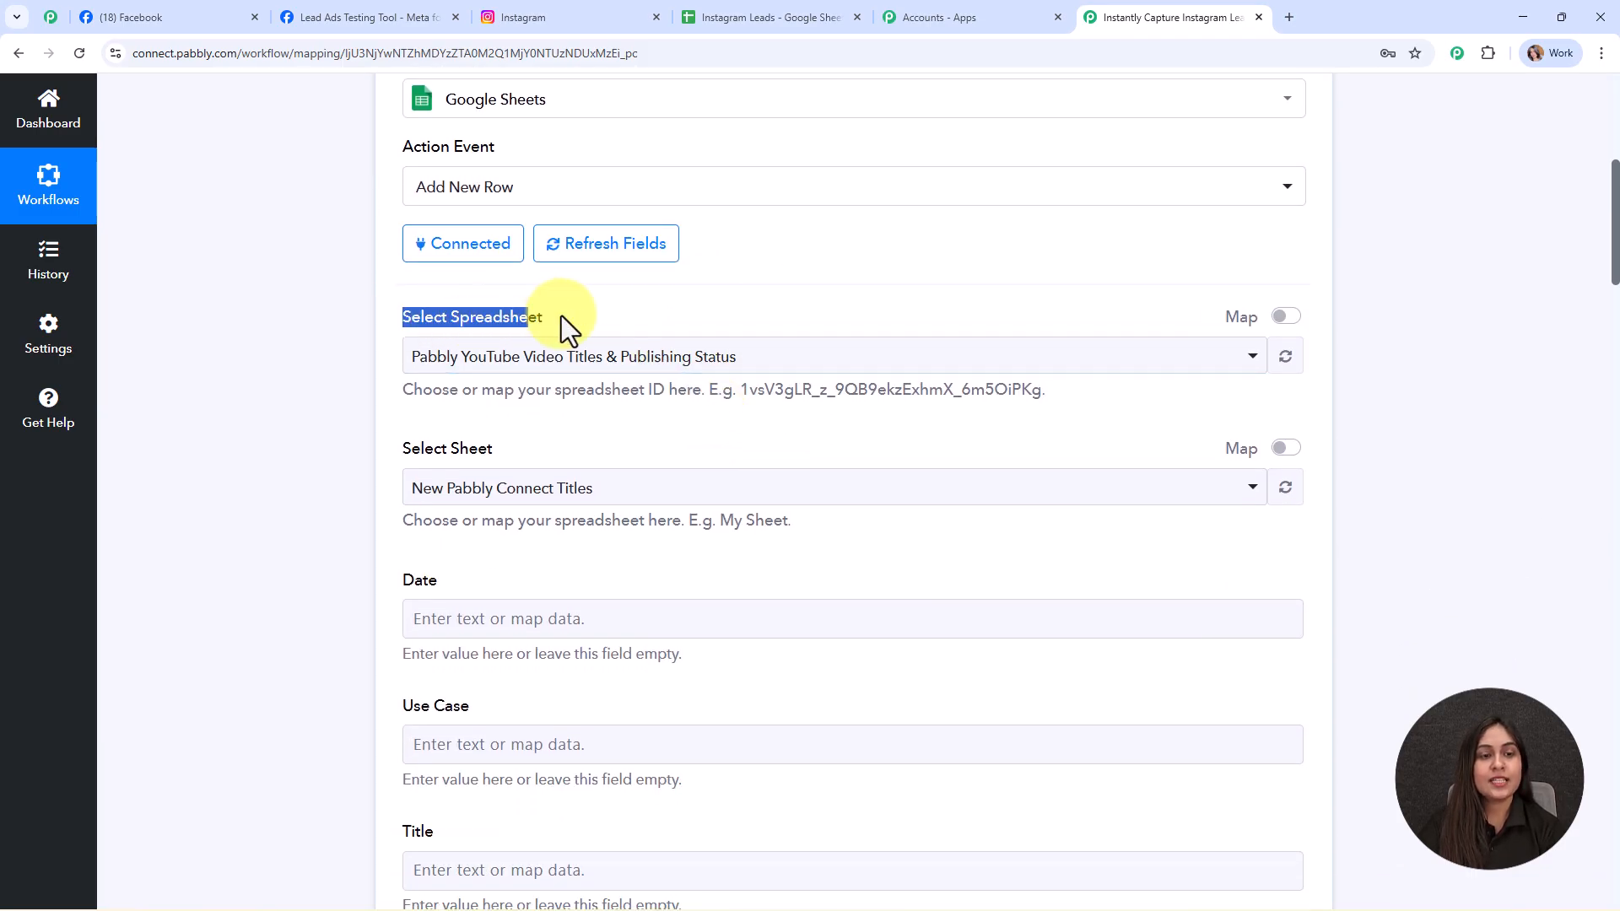
left_click(698, 295)
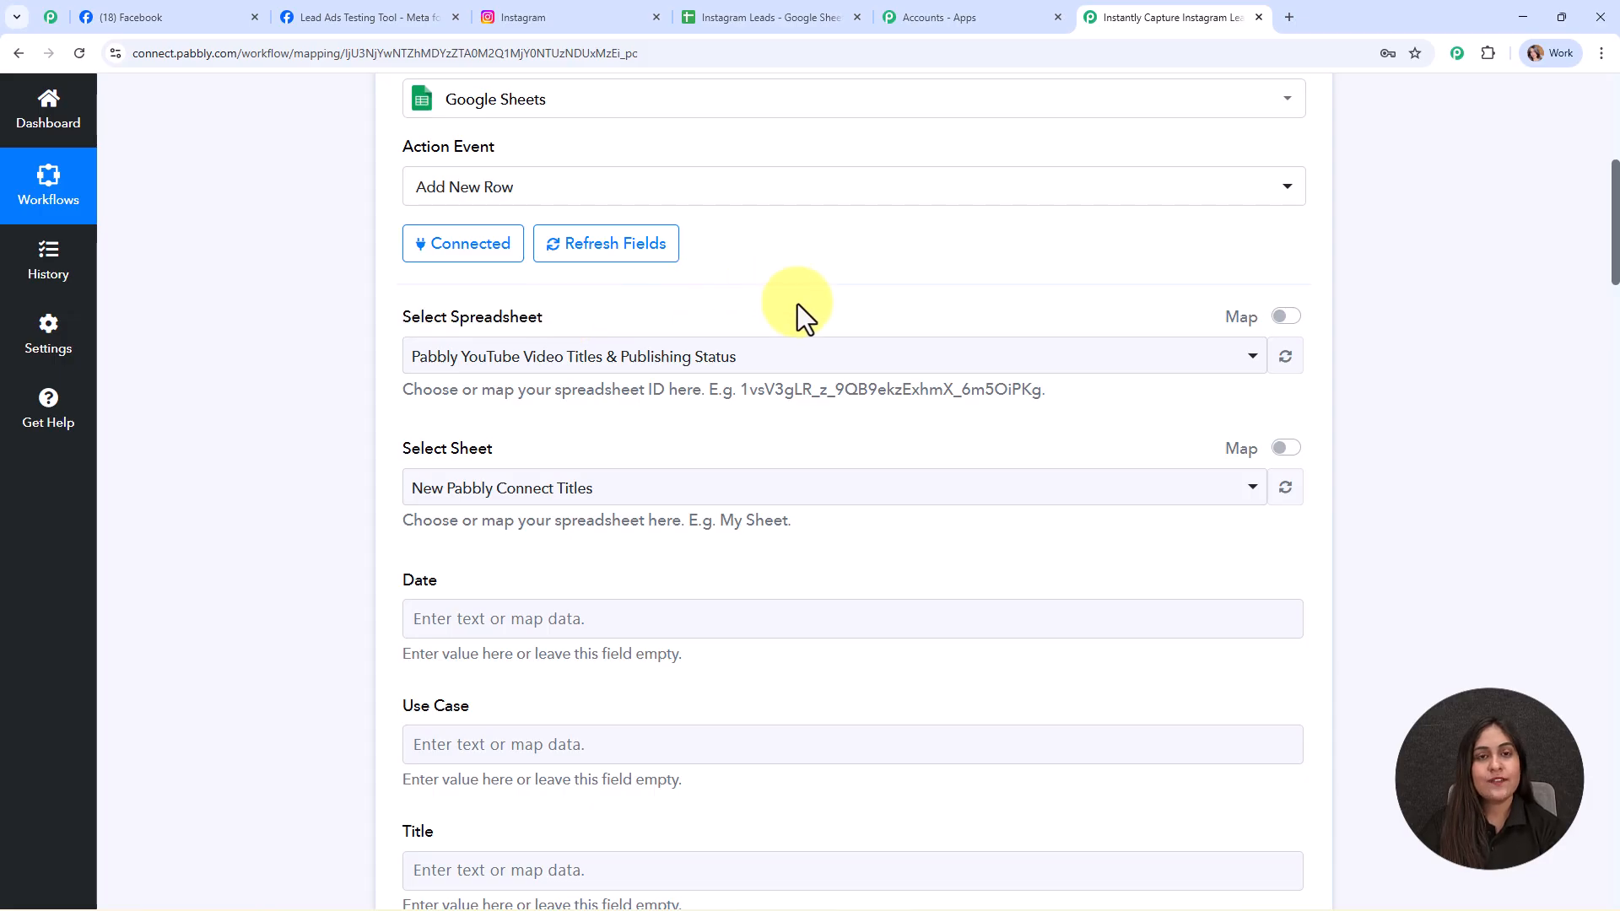
left_click(742, 17)
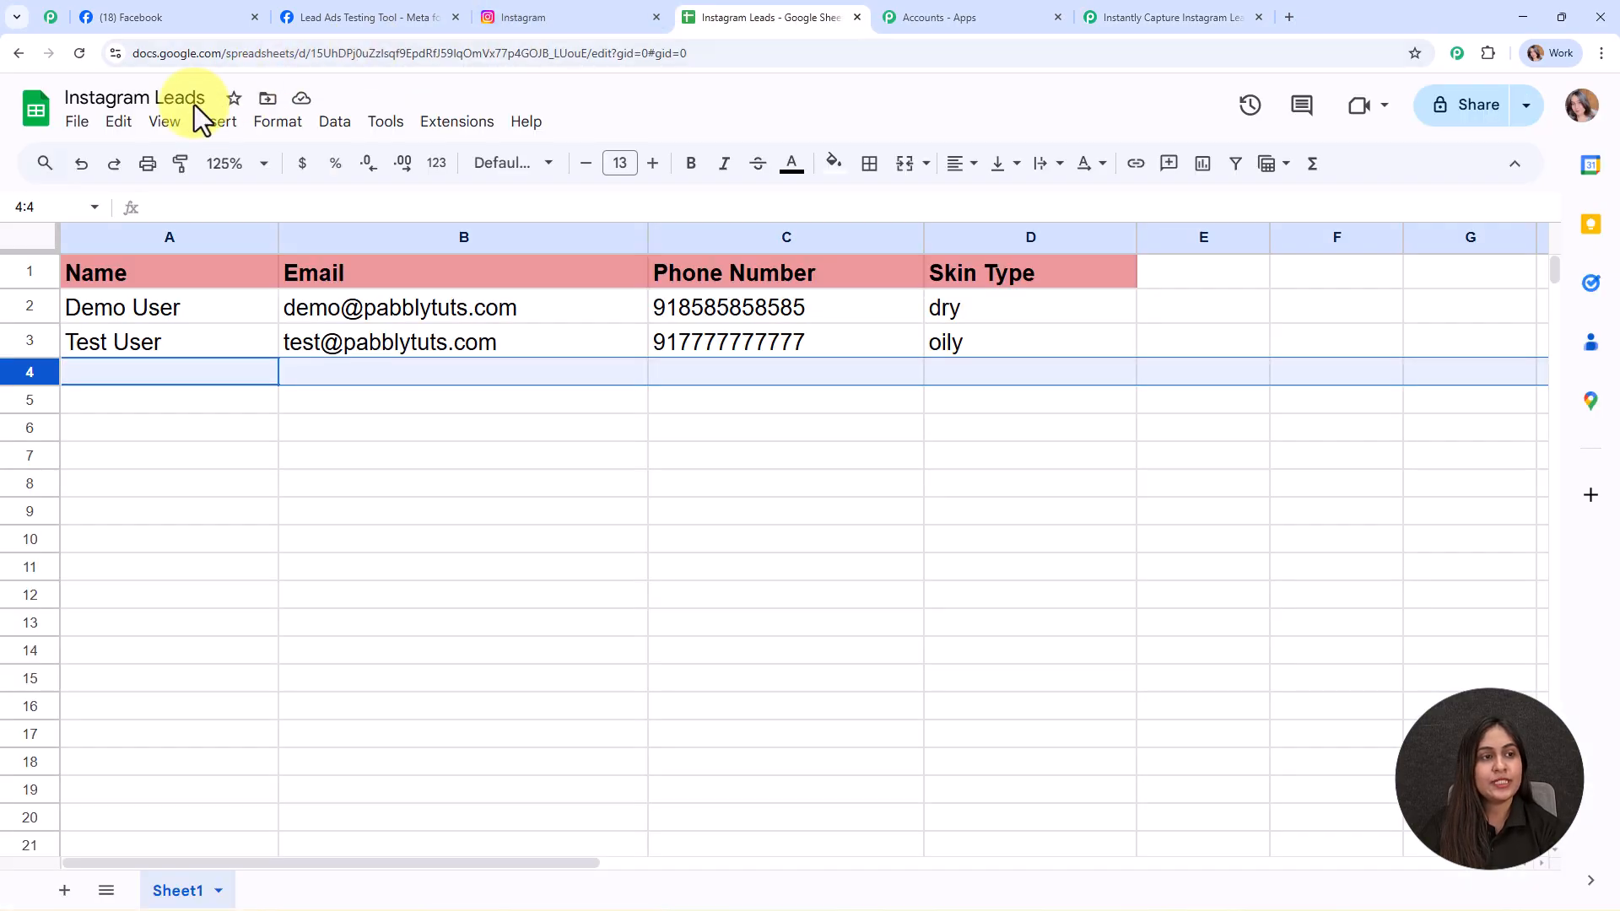
left_click(1130, 20)
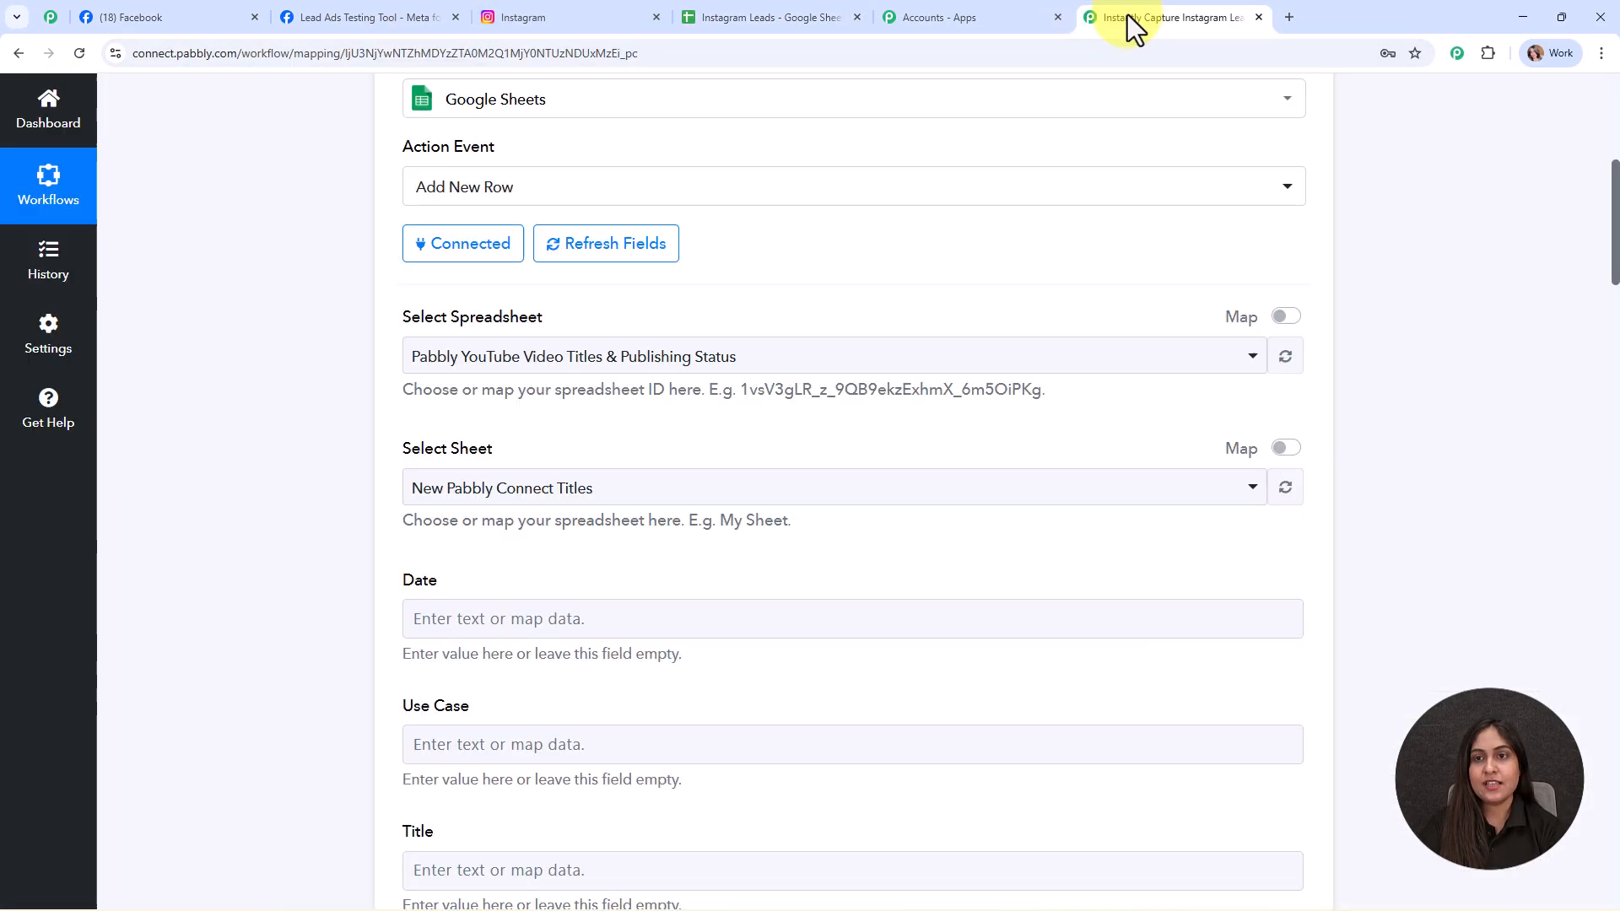
- Select the Instagram Leads spreadsheet and Sheet1 as the row's destination
left_click(574, 367)
left_click(585, 488)
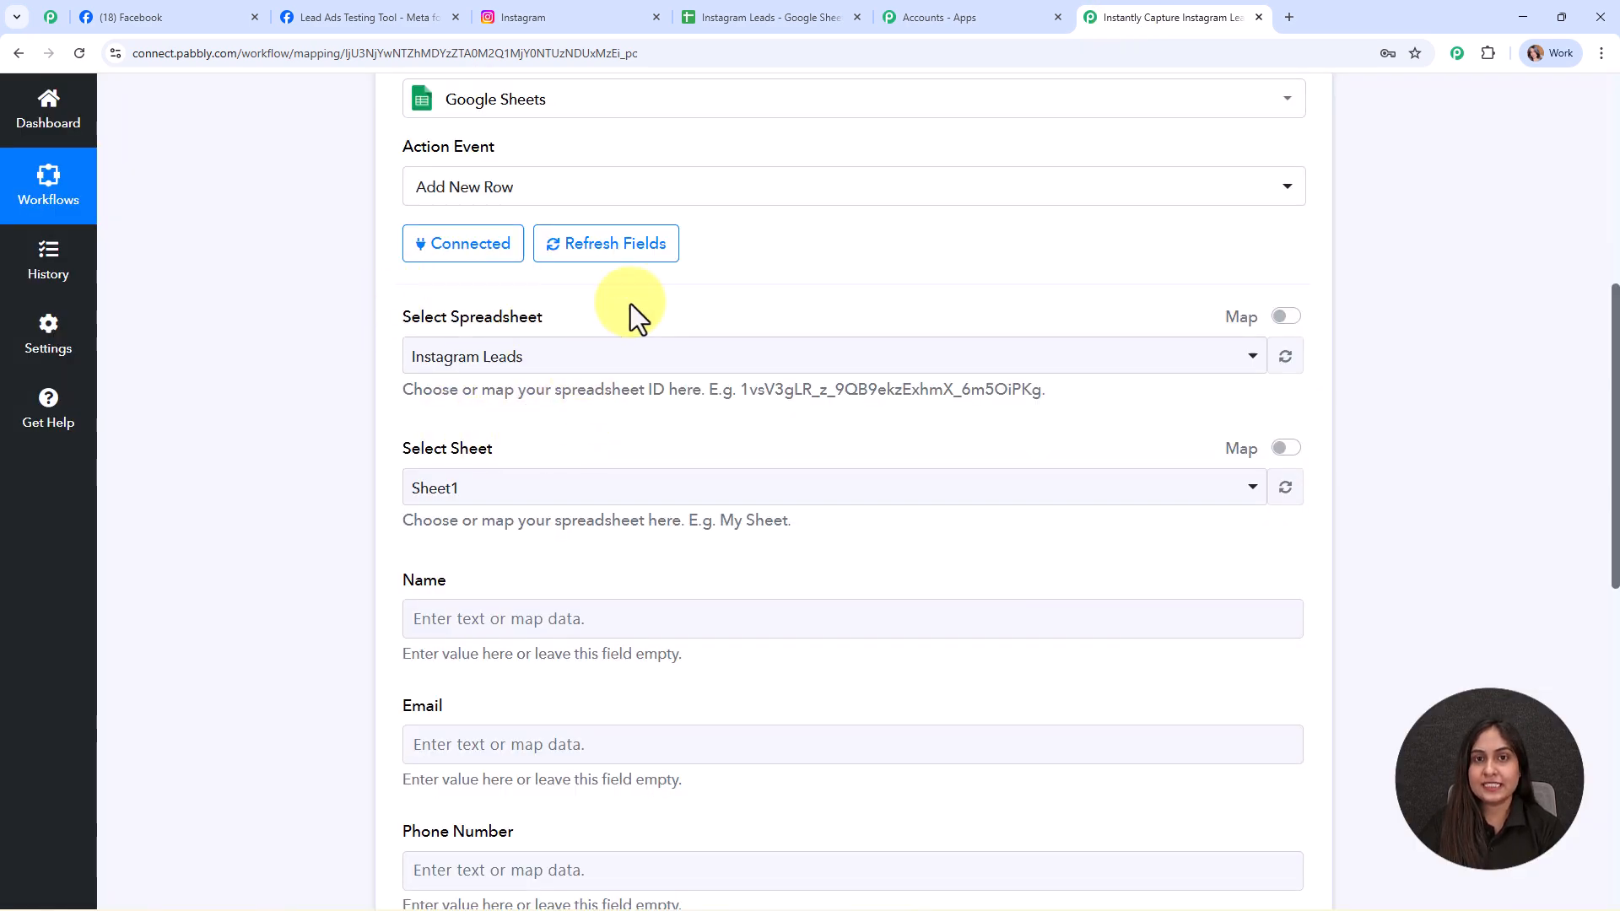
scroll(608, 291, "down", 3)
left_click(574, 241)
left_click(553, 337)
scroll(801, 312, "down", 2)
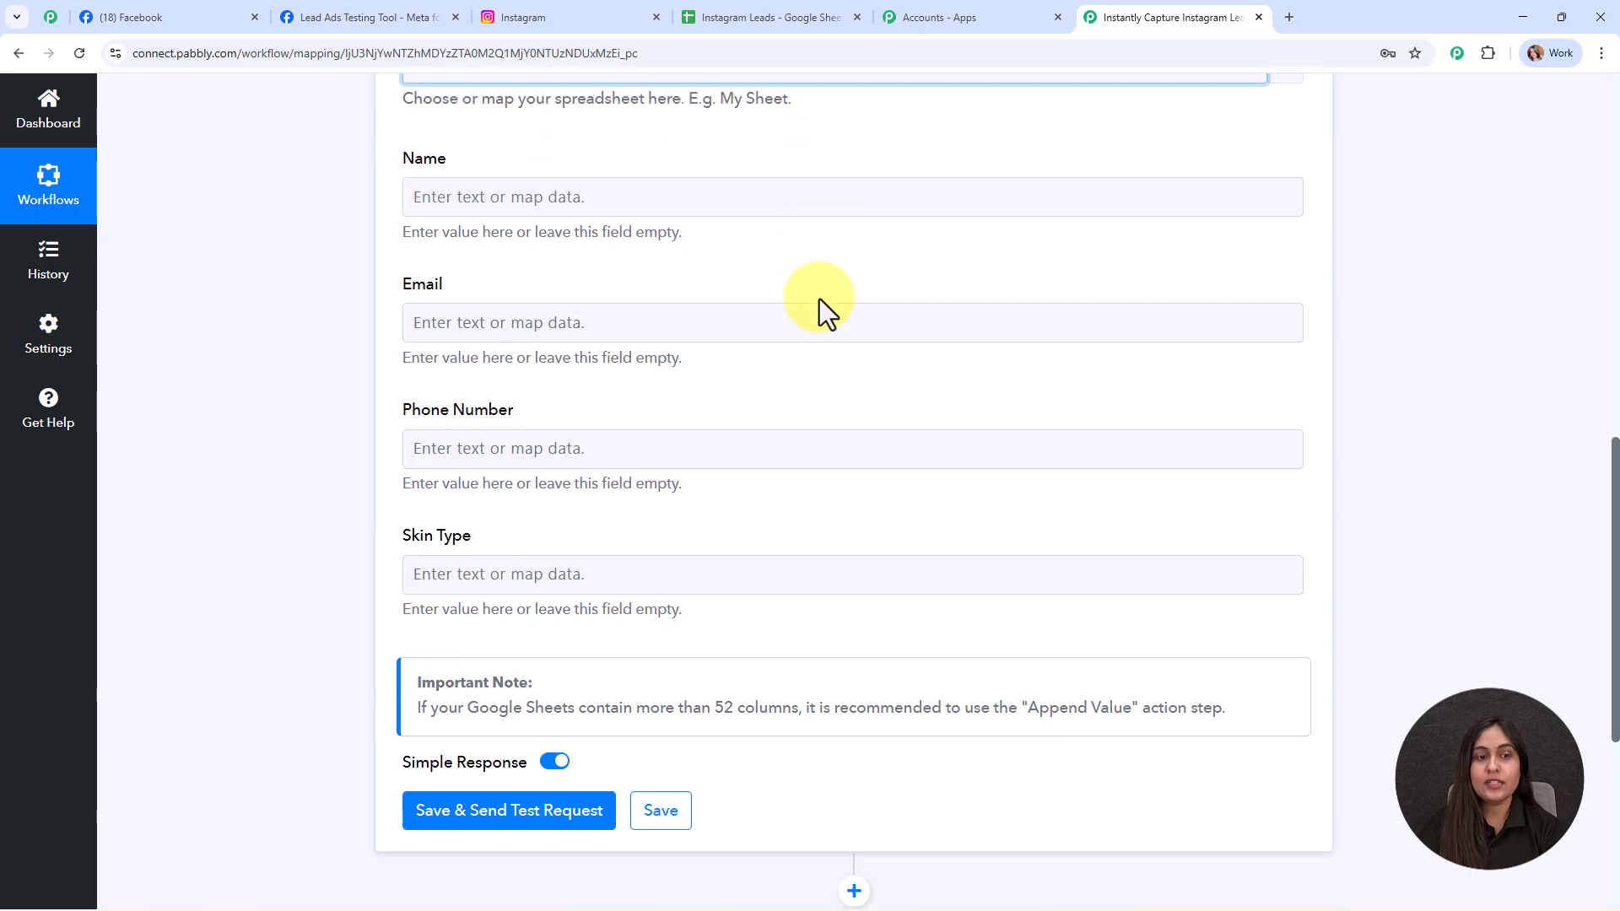
scroll(818, 299, "up", 1)
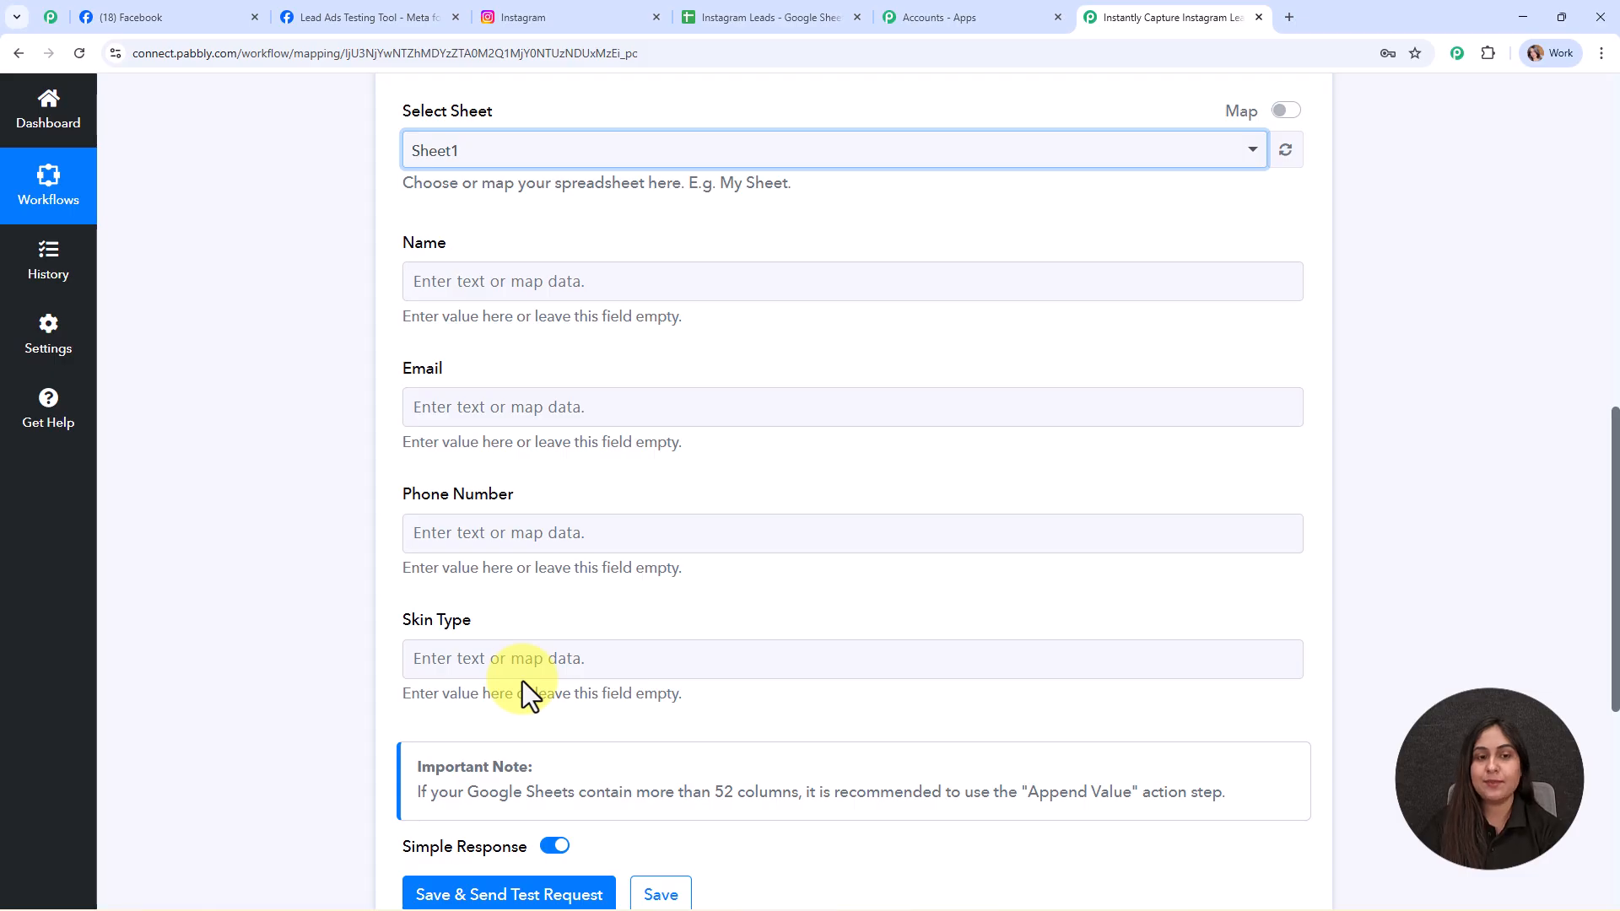
- Look over the Instagram Leads headers and next empty row A4, then return to Pabbly's Name field
left_click(772, 17)
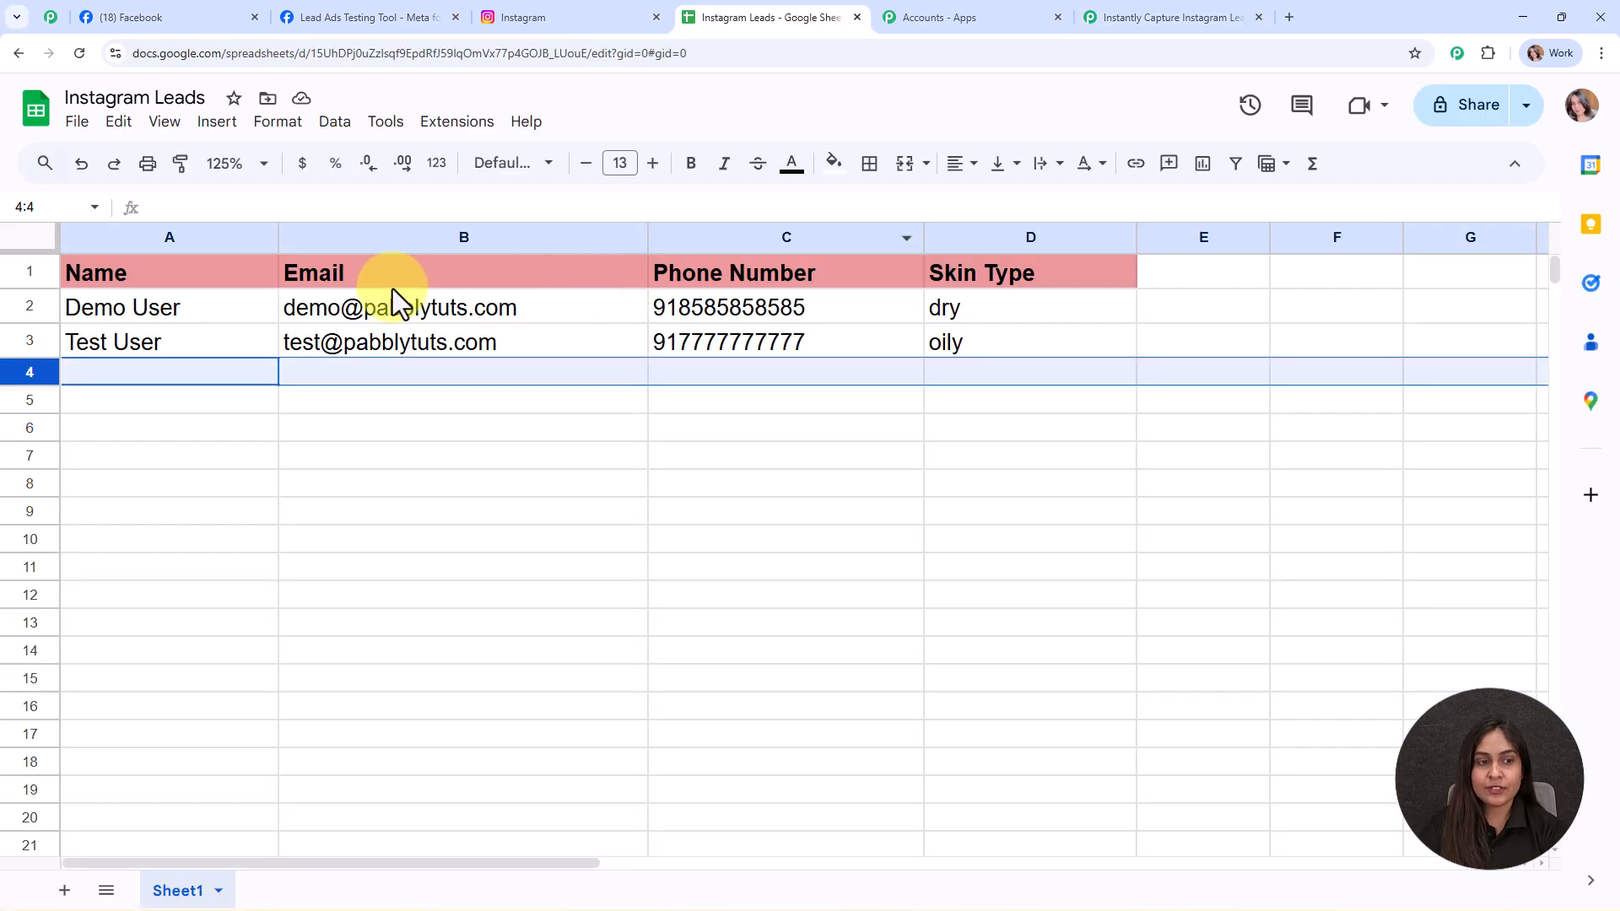
left_click(245, 369)
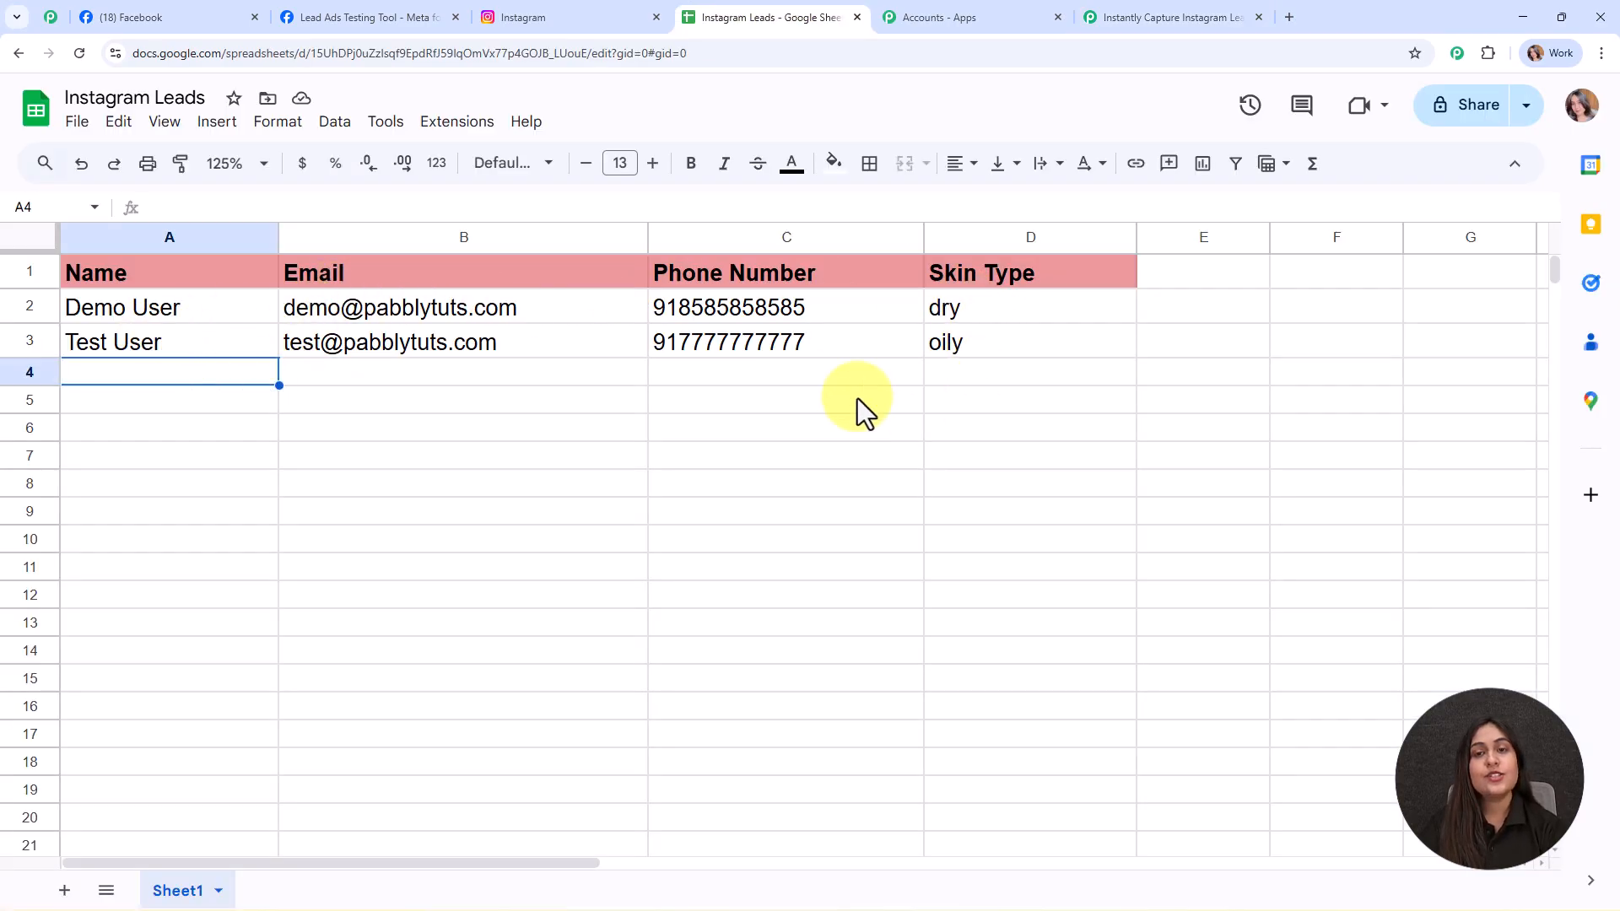
left_click(1157, 15)
left_click(516, 285)
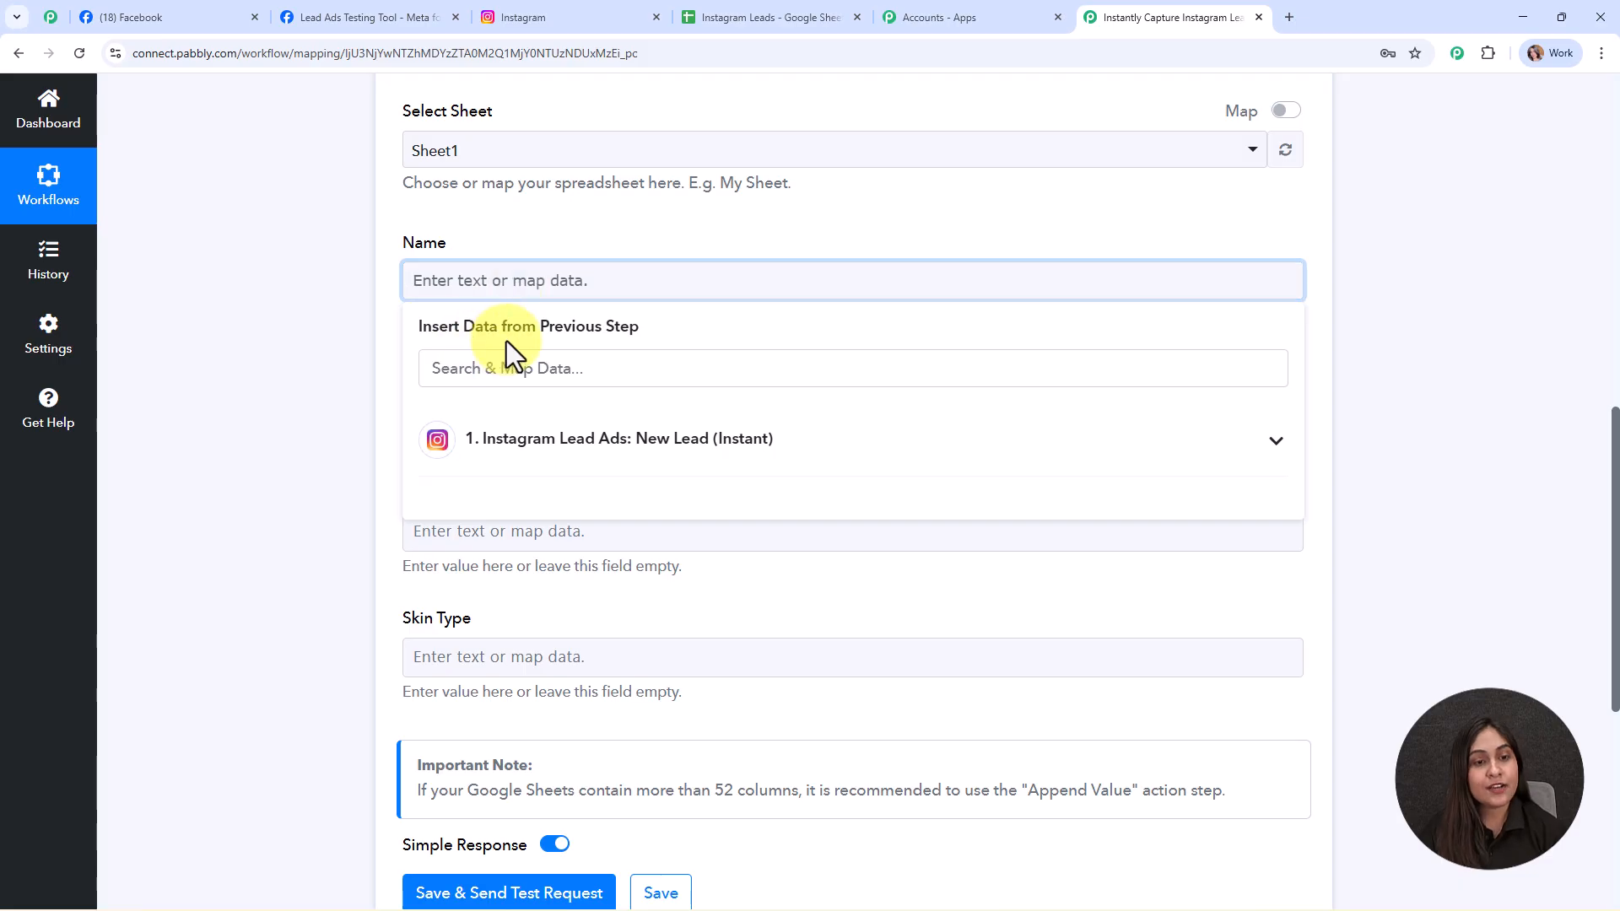
- Map the lead's first and last name into Name and its email into Email
left_click(800, 466)
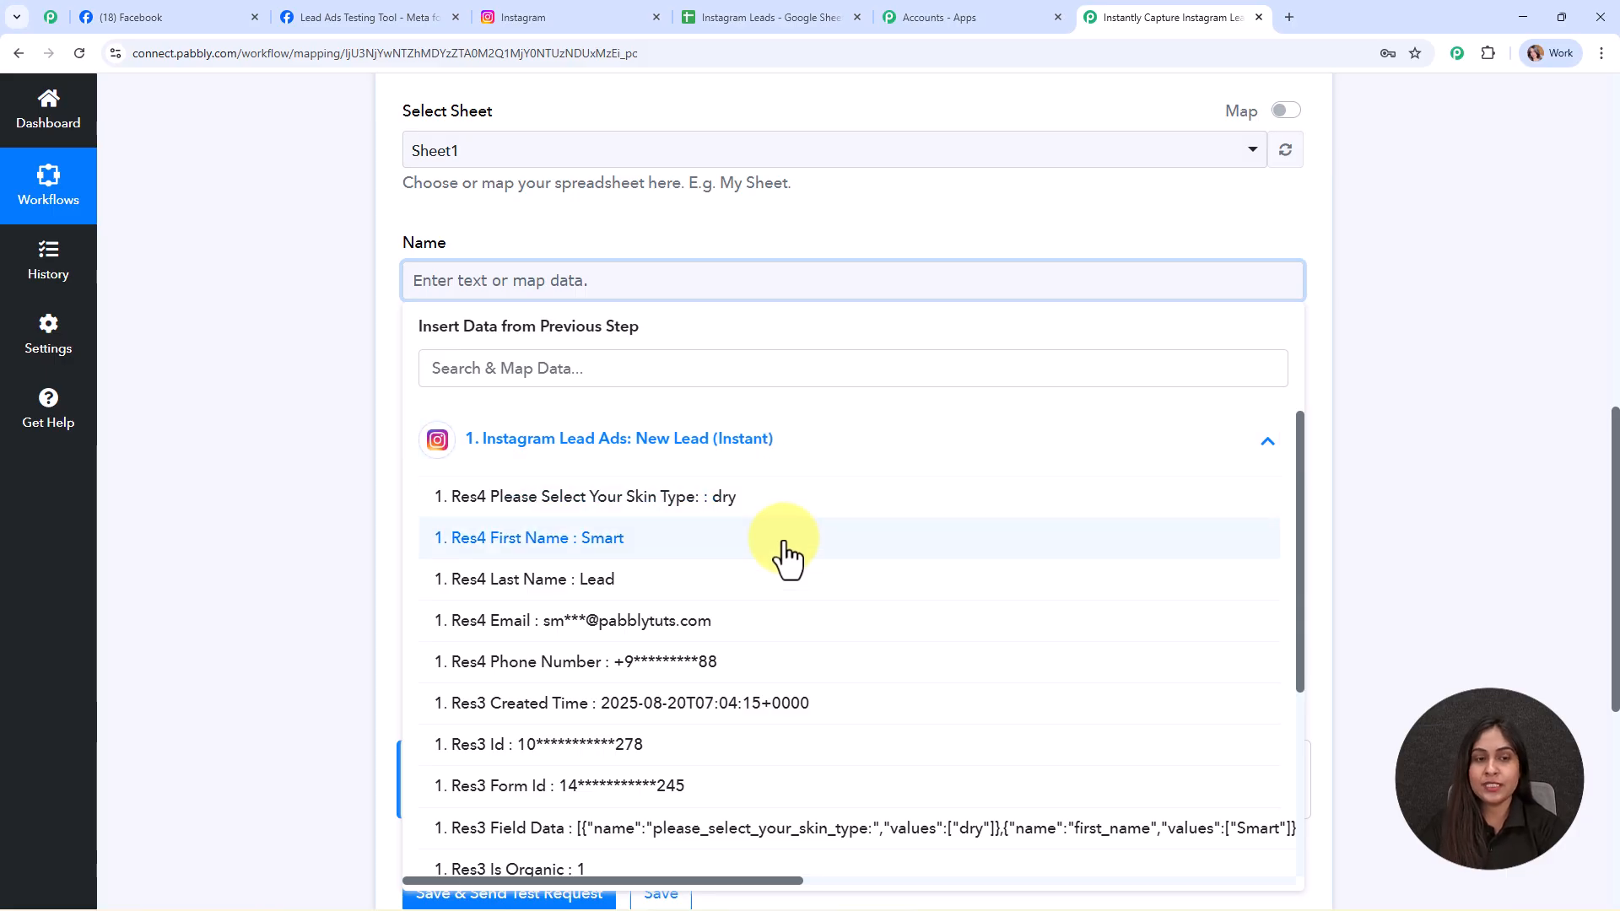
left_click(611, 547)
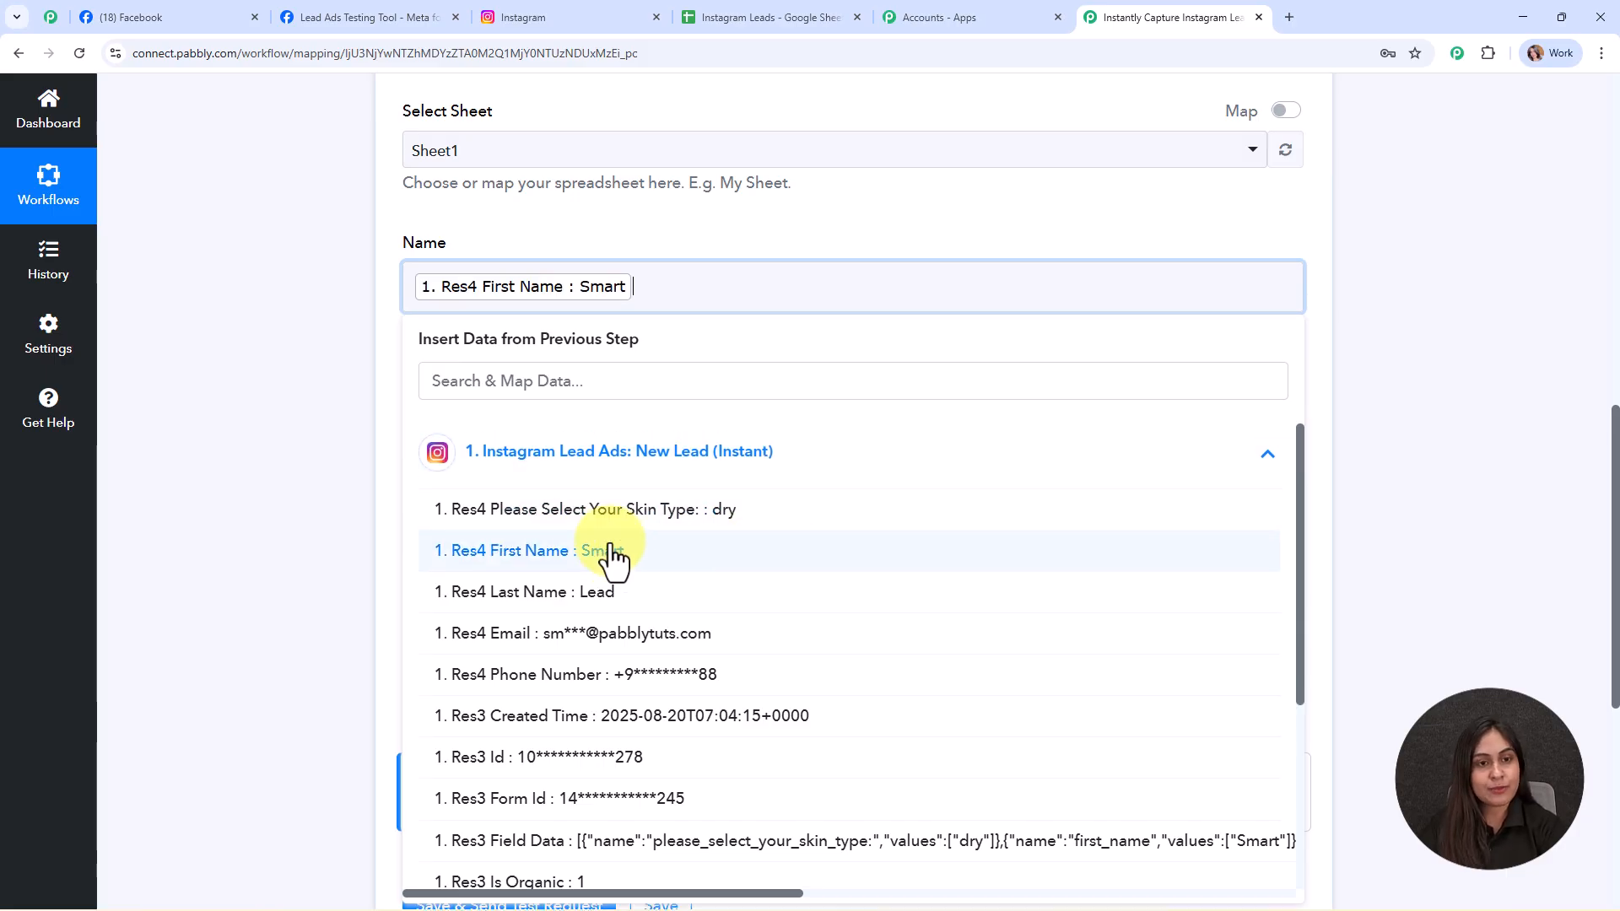
left_click(615, 593)
left_click(324, 362)
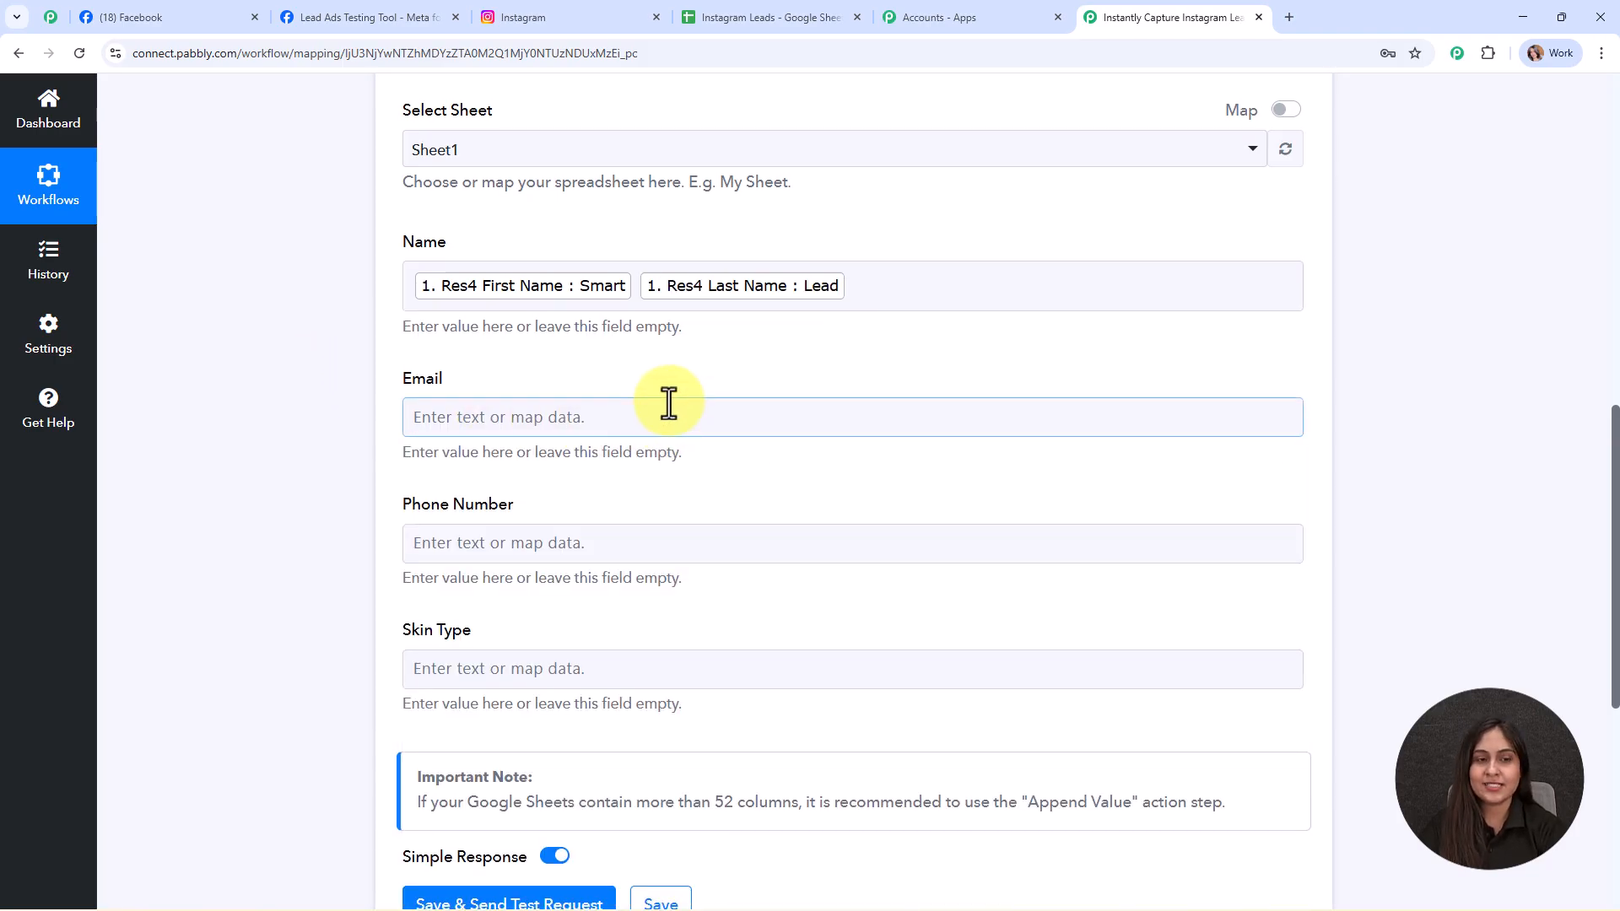
scroll(673, 405, "down", 1)
left_click(510, 337)
left_click(547, 487)
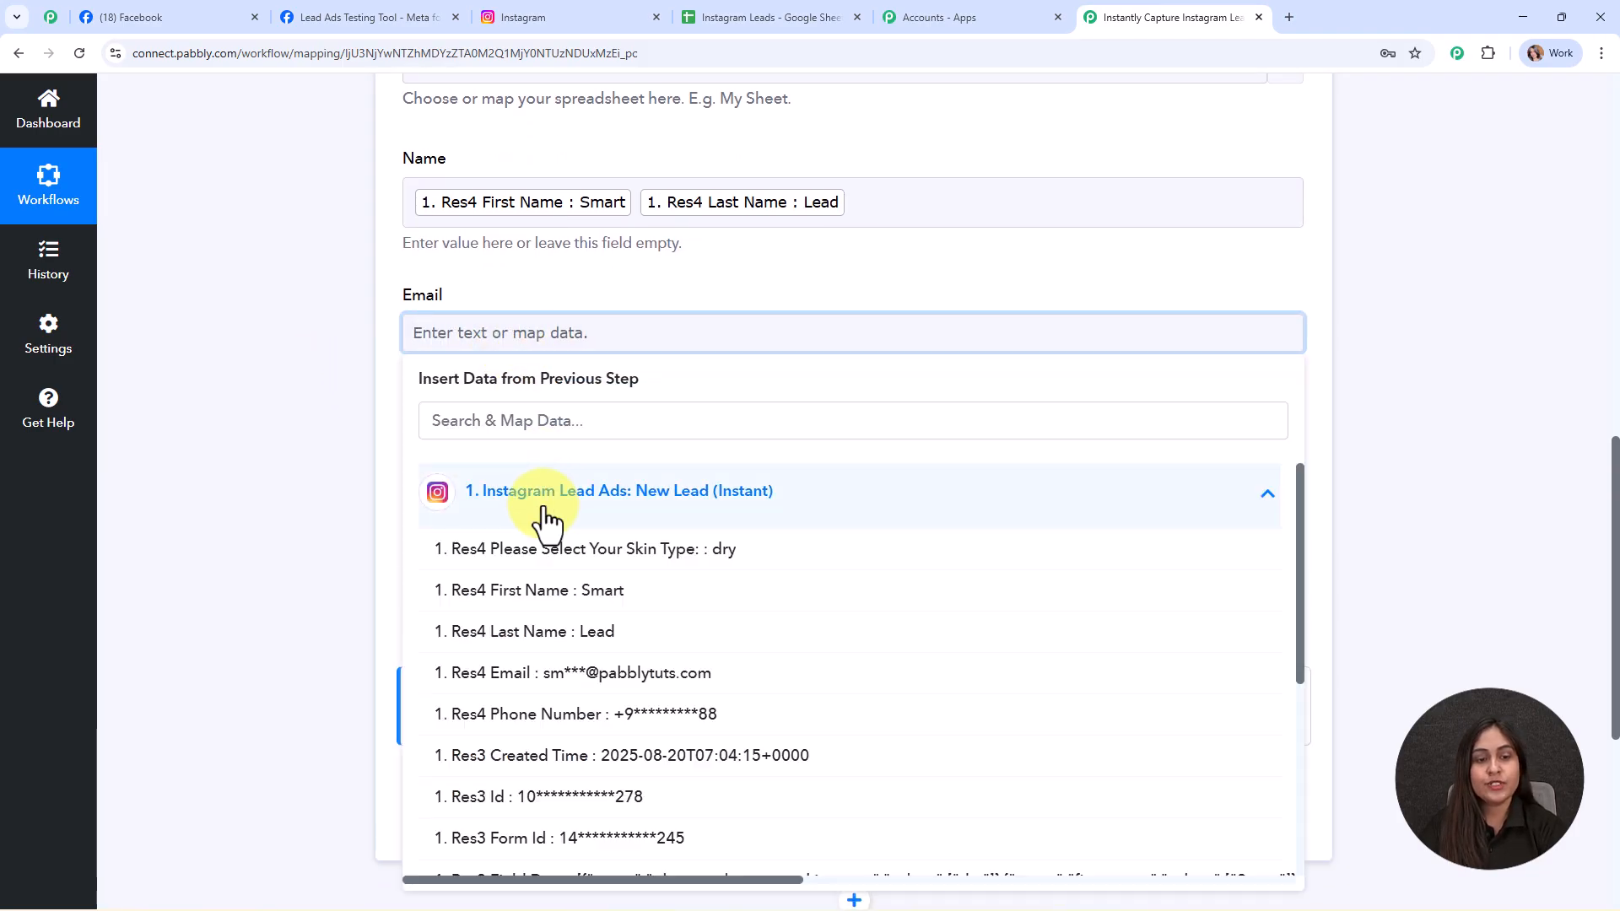
left_click(723, 675)
left_click(328, 418)
- Map the lead's phone number into Phone Number and its skin type answer into Skin Type
scroll(987, 332, "down", 3)
left_click(528, 221)
left_click(574, 374)
left_click(680, 599)
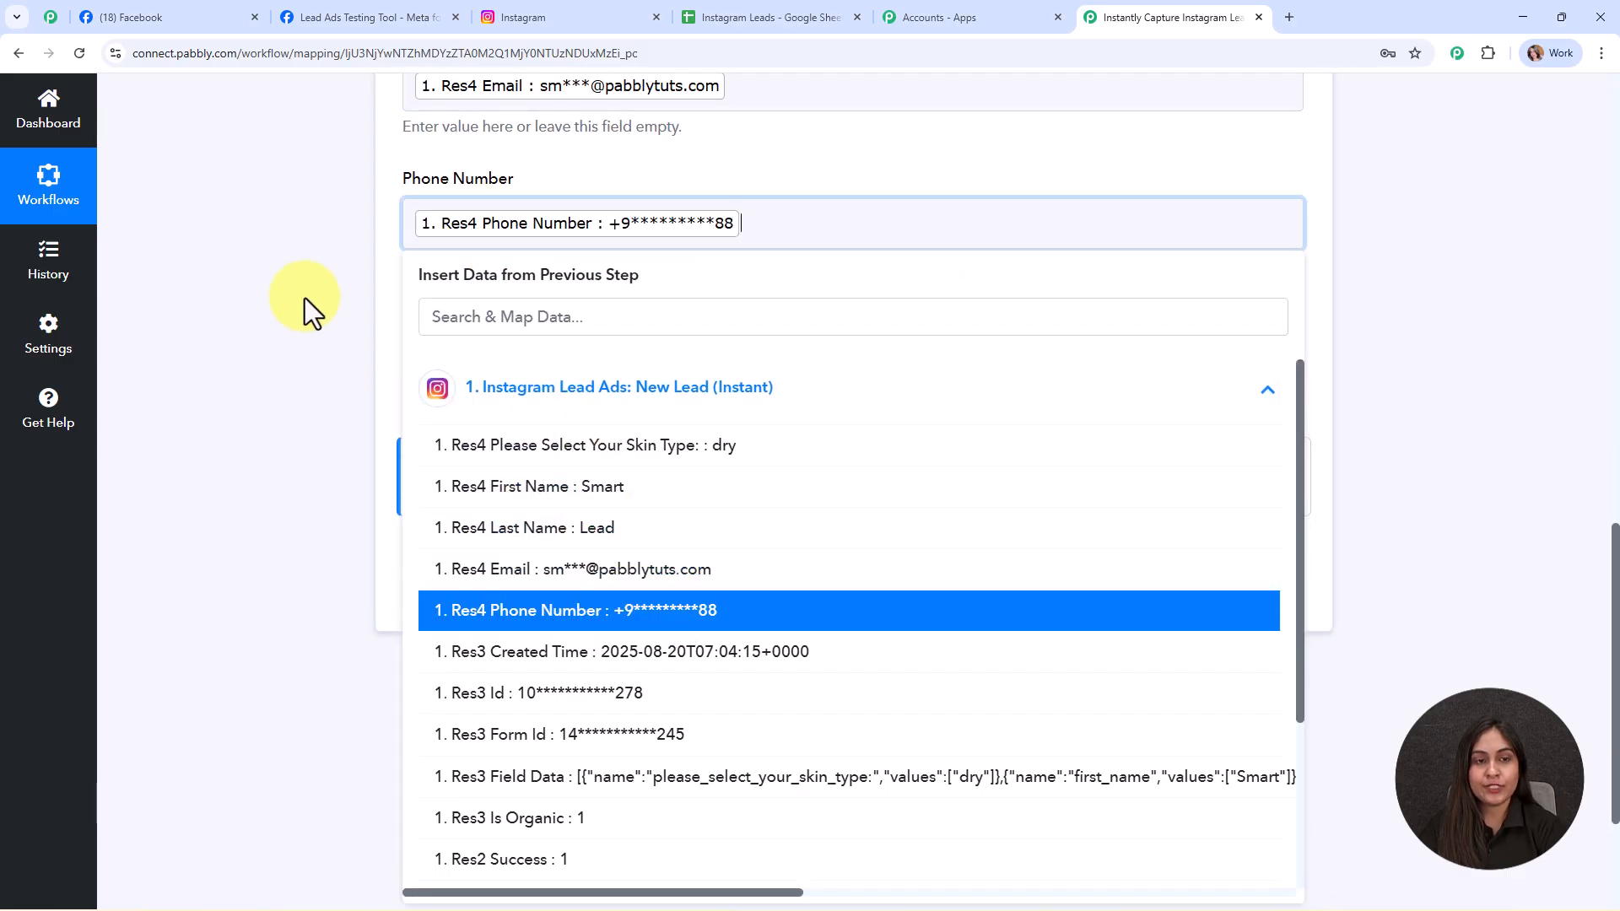
left_click(311, 319)
left_click(457, 359)
left_click(645, 515)
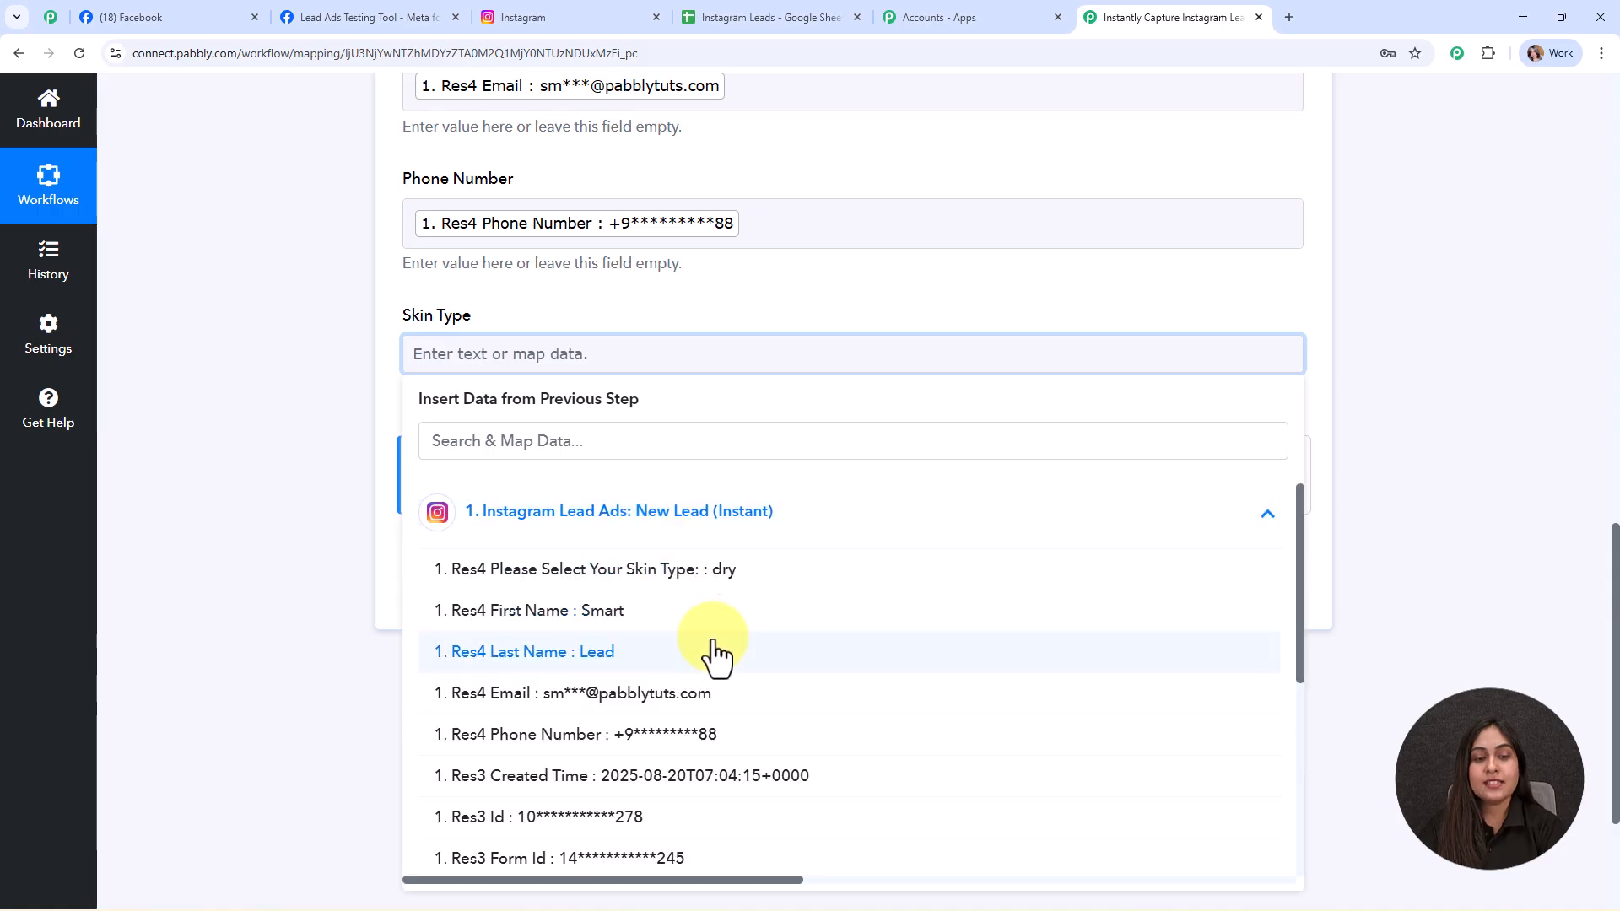
left_click(712, 574)
left_click(289, 414)
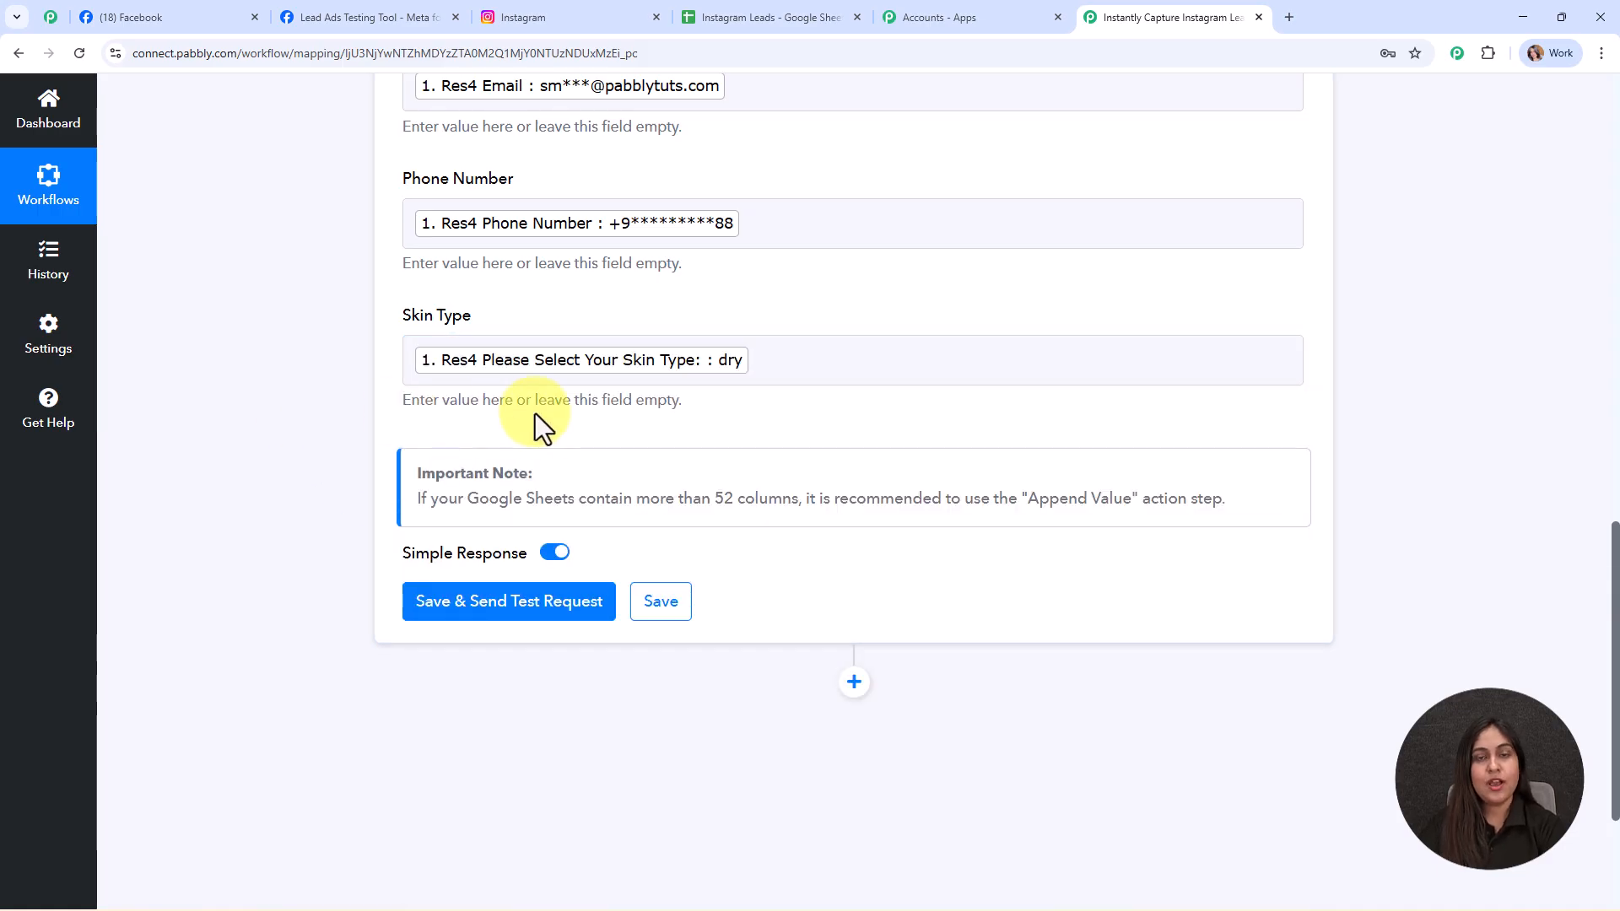
scroll(748, 393, "down", 2)
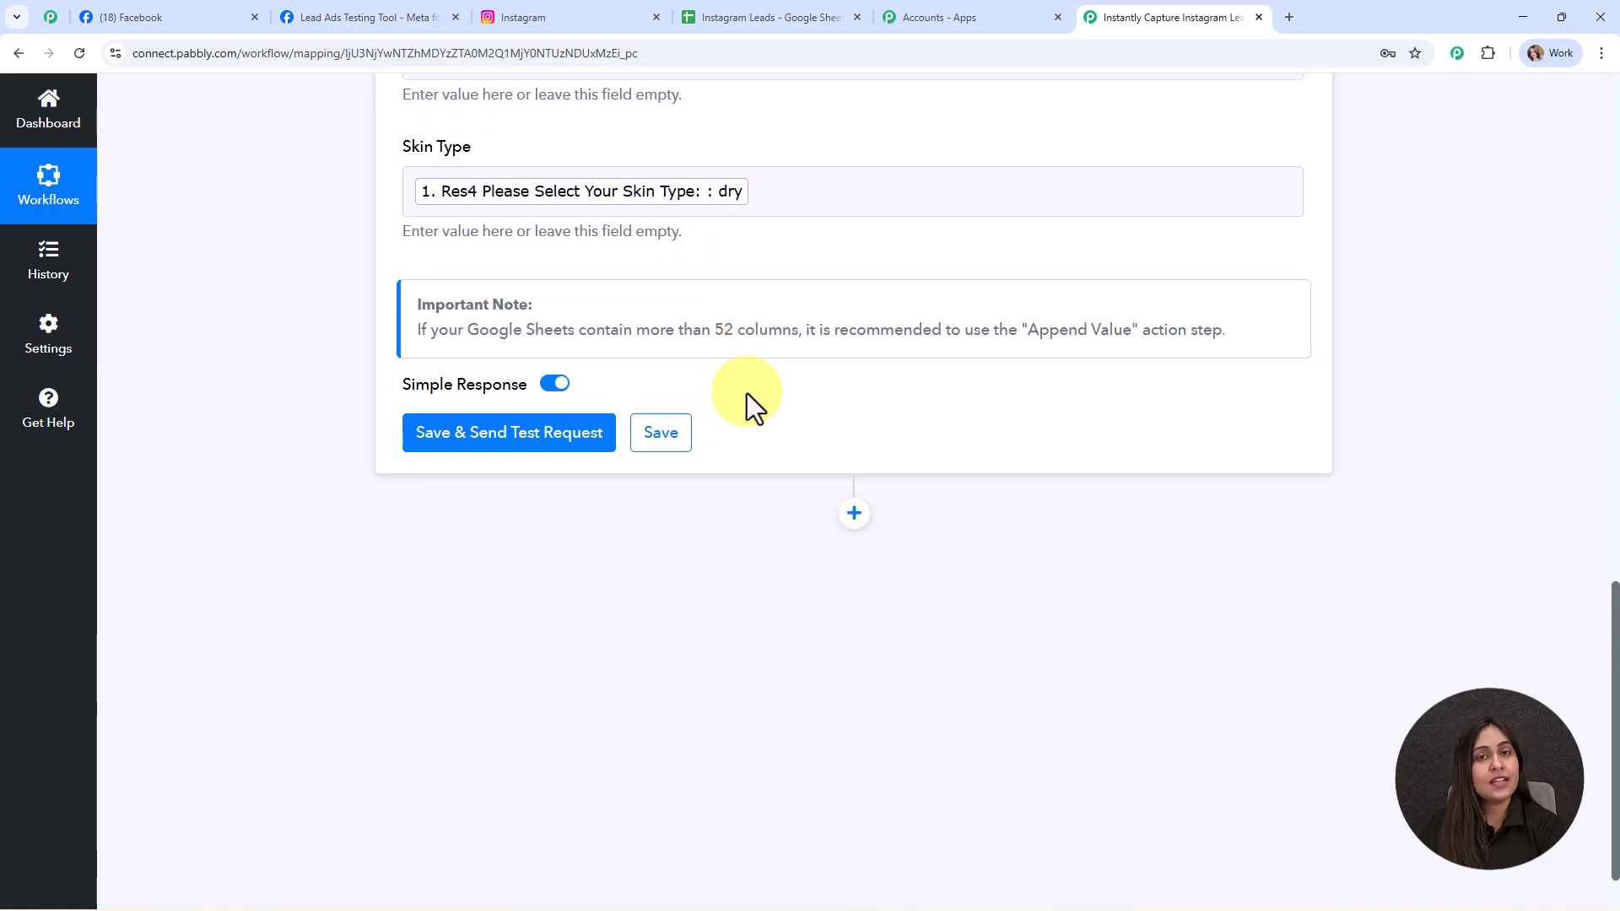
- Save the Google Sheets step and send a test writing 4 cells to Sheet1!A4:D4, then collapse it
left_click(514, 435)
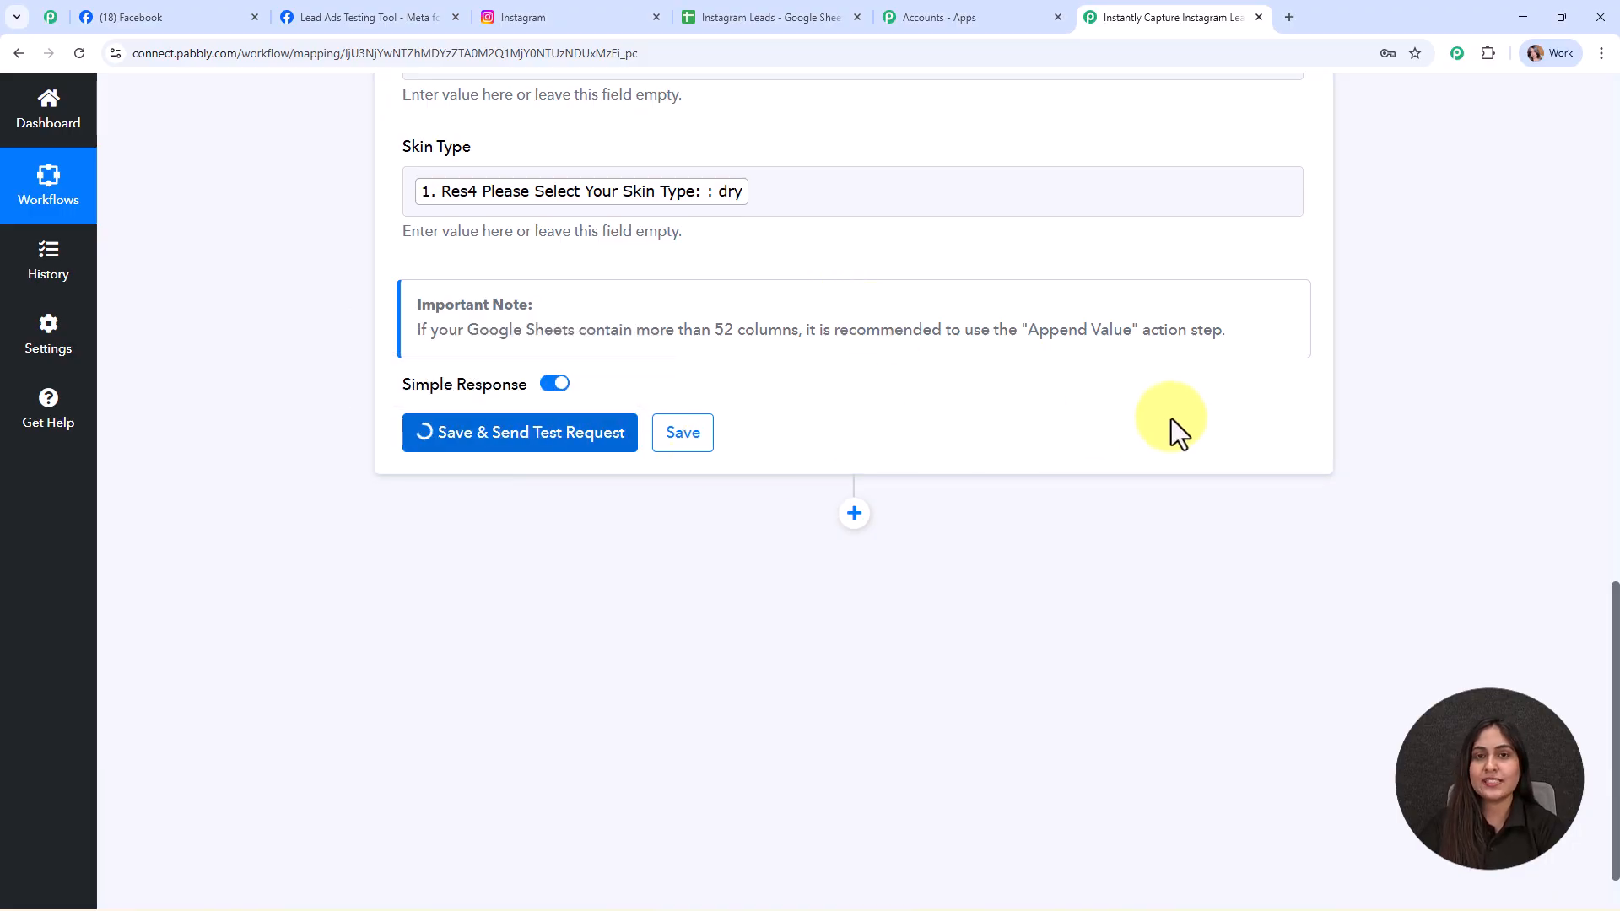
scroll(1188, 418, "down", 3)
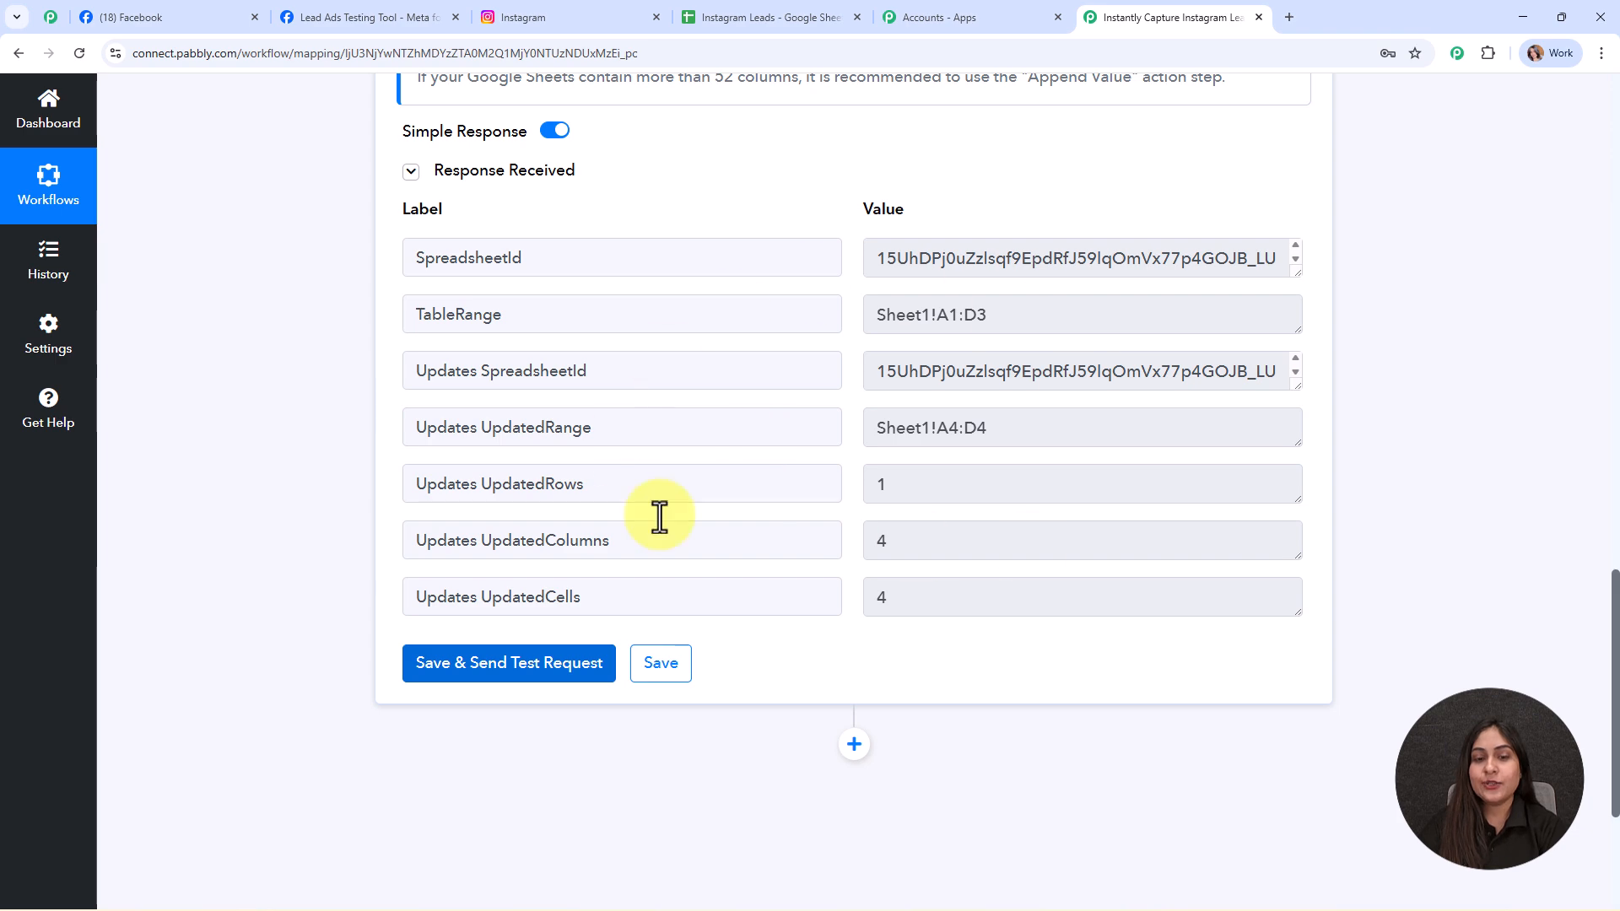
left_click_drag(1613, 675, 1393, 315)
left_click(1299, 349)
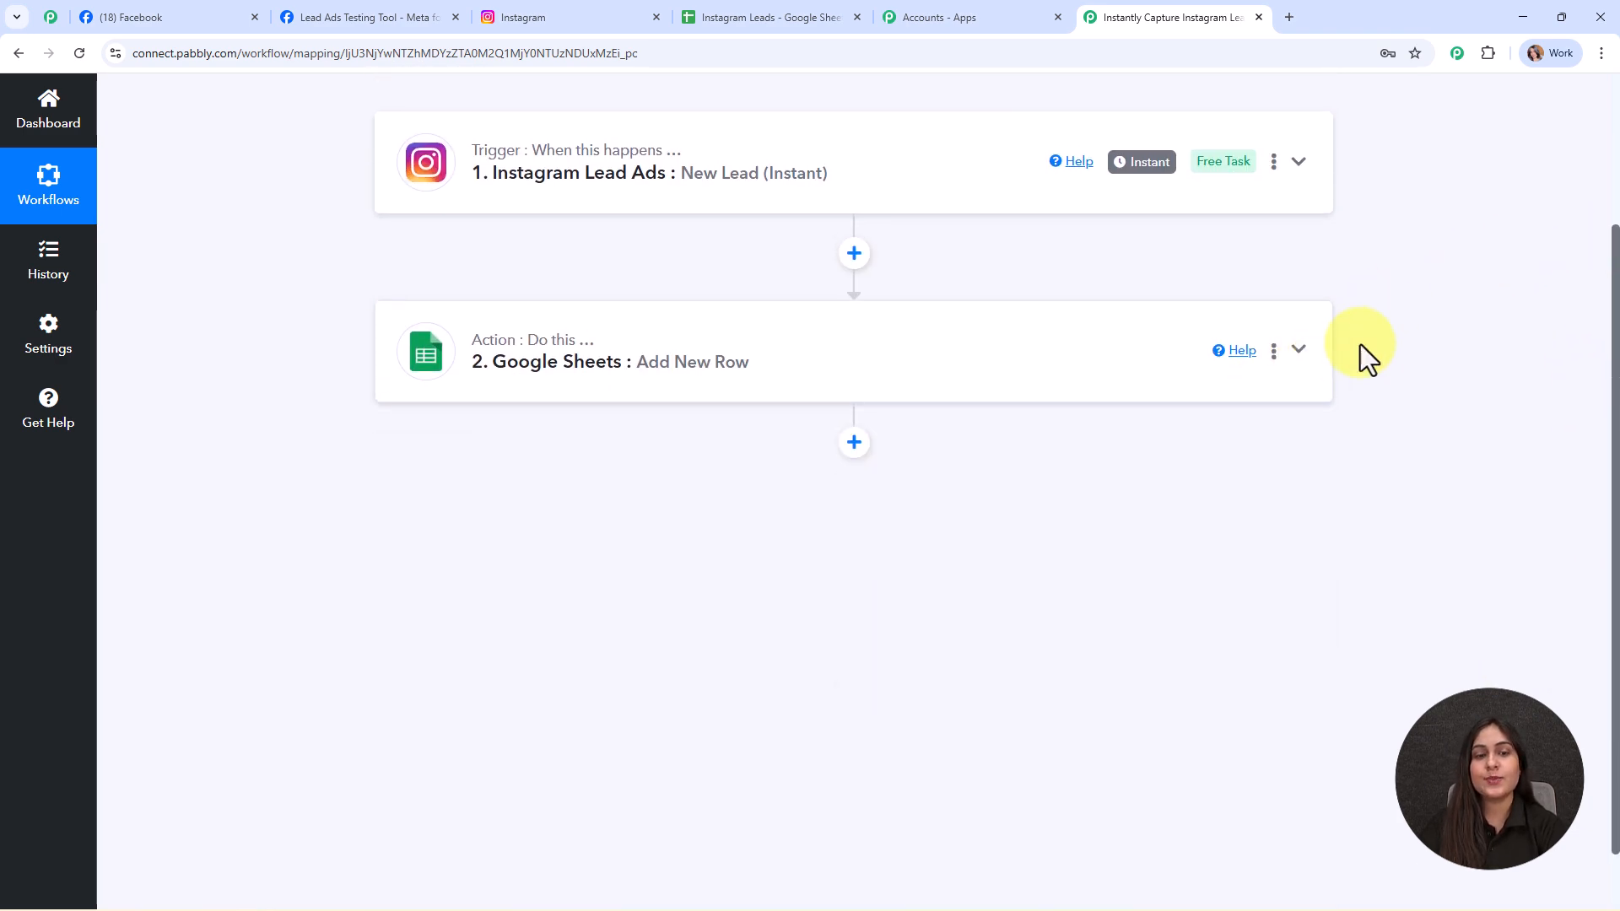
scroll(1358, 342, "up", 2)
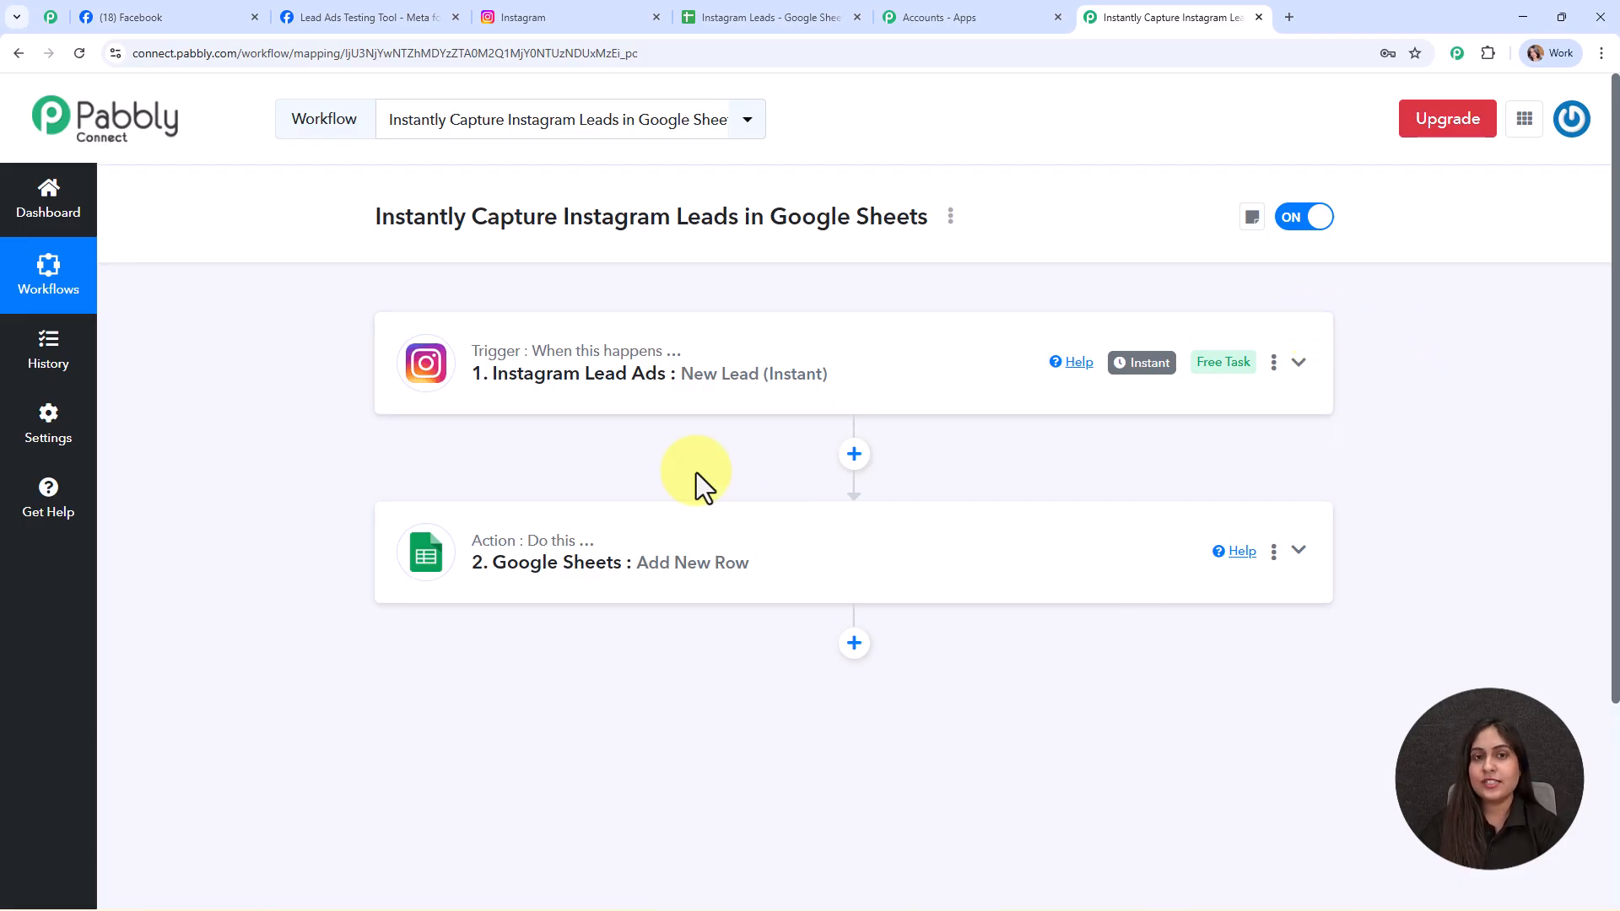
- Check cells A4–D4 in Instagram Leads for the test lead's name, email, phone and skin type 'dry'
left_click(766, 15)
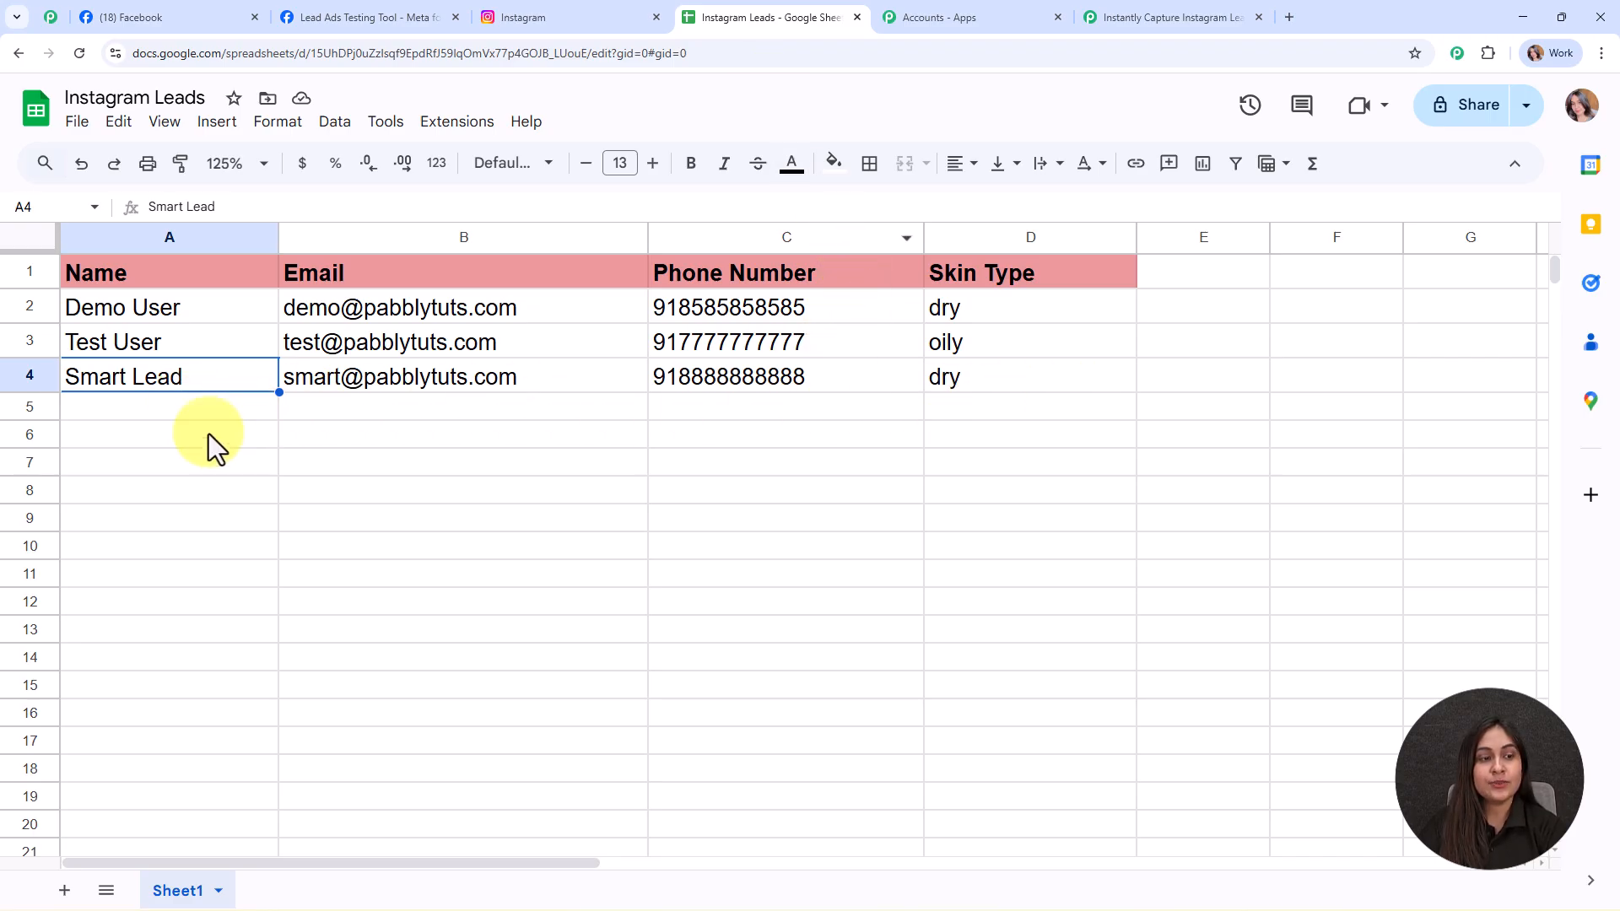
left_click(194, 407)
left_click(187, 382)
left_click(405, 371)
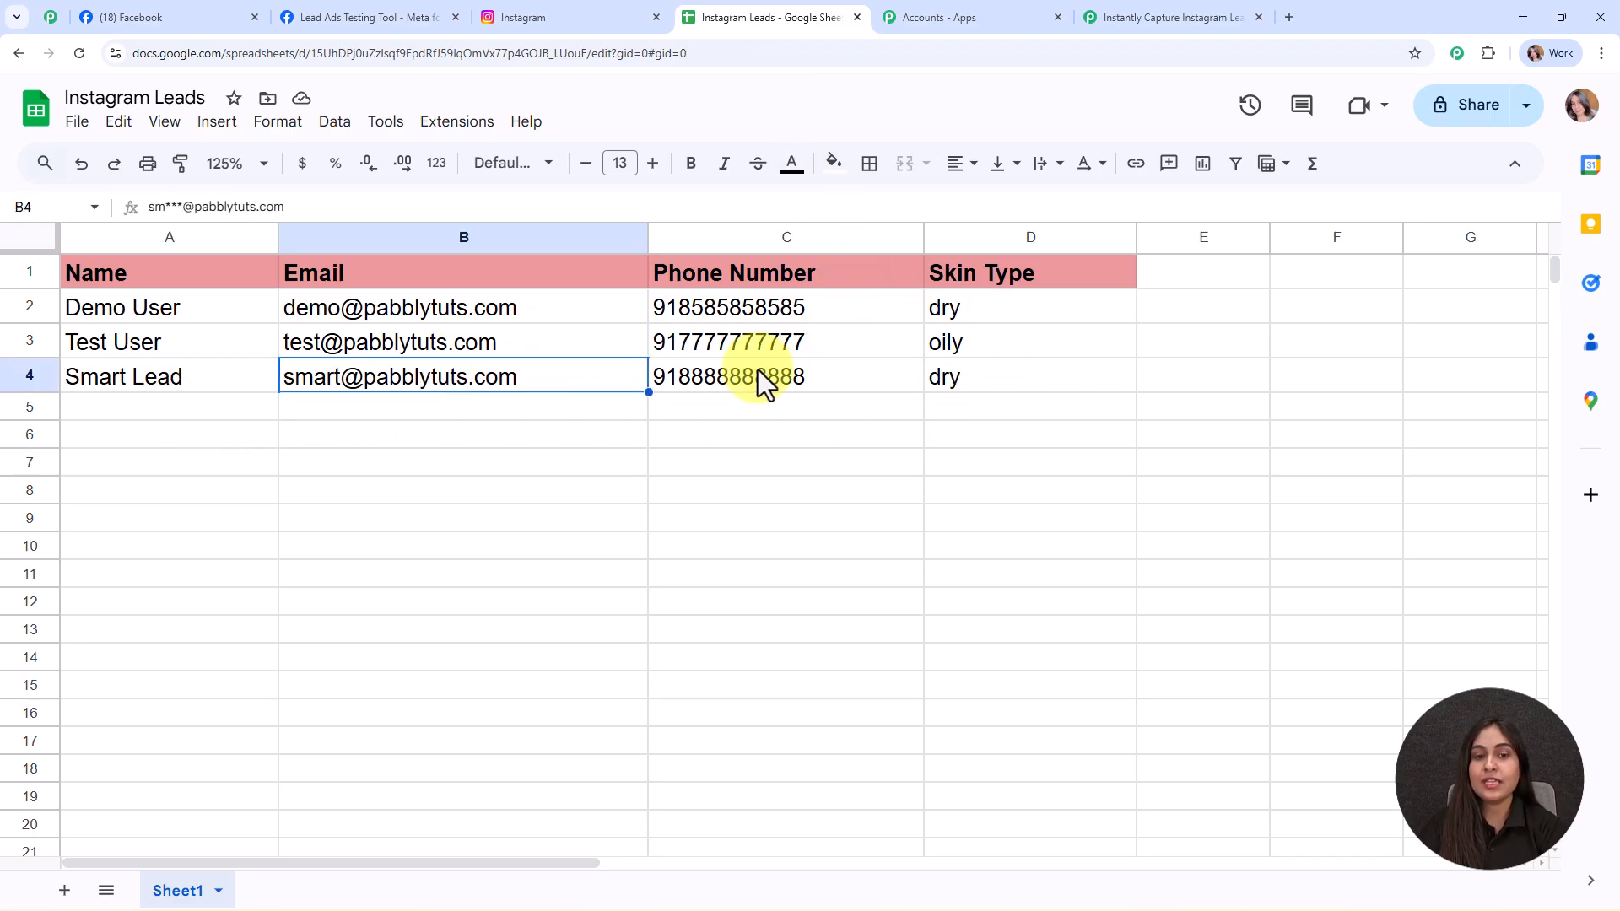
left_click(910, 371)
left_click(1053, 372)
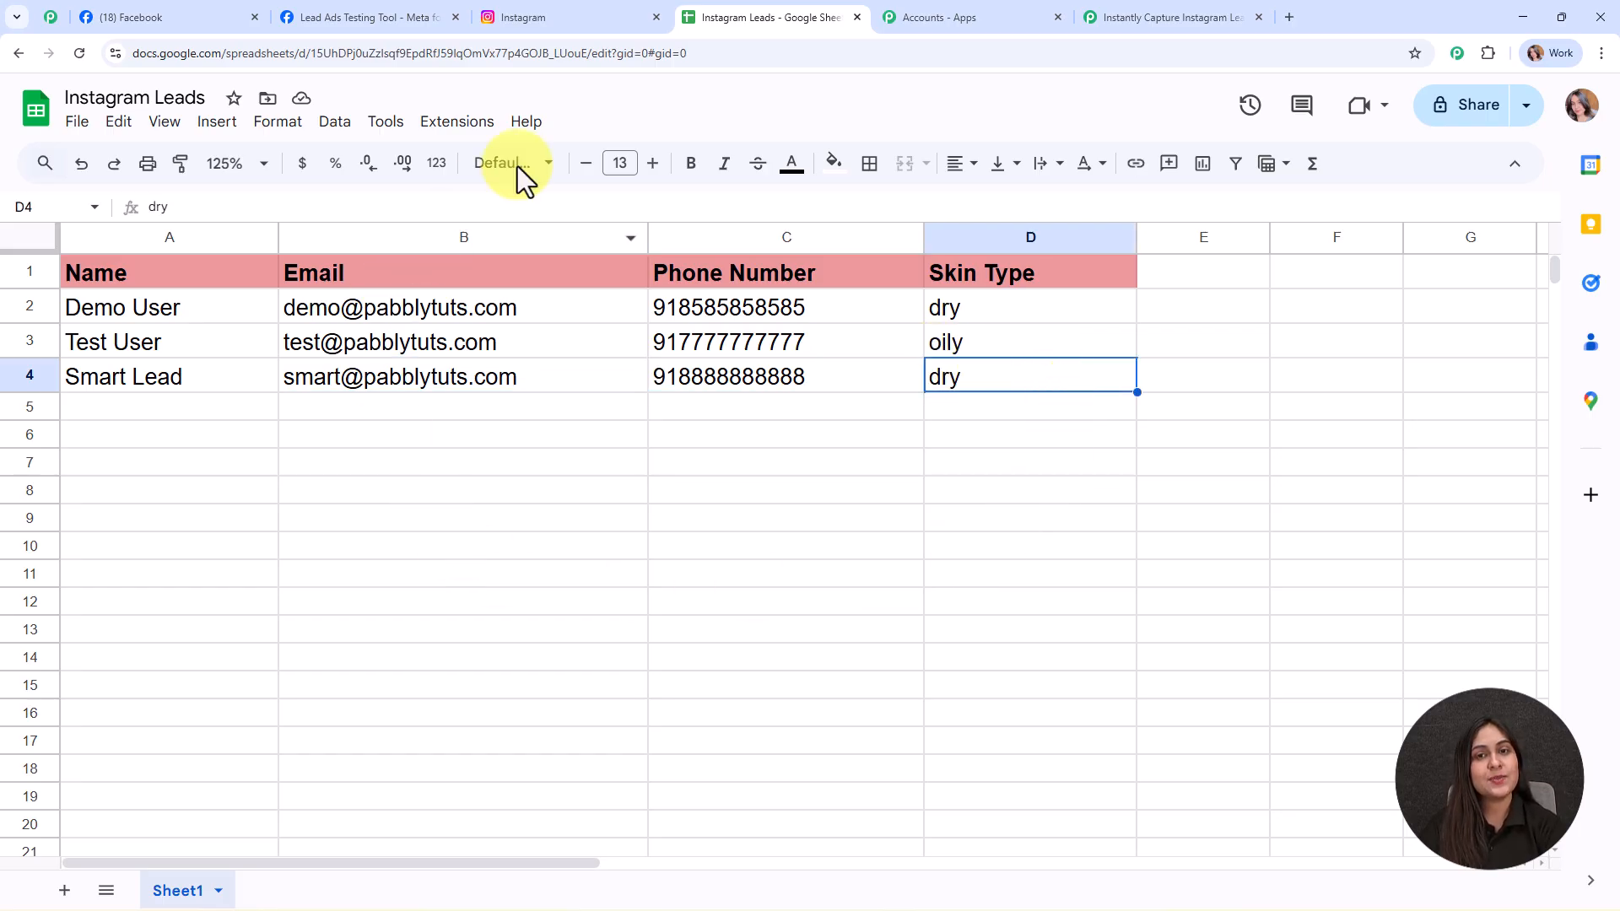
left_click(1135, 13)
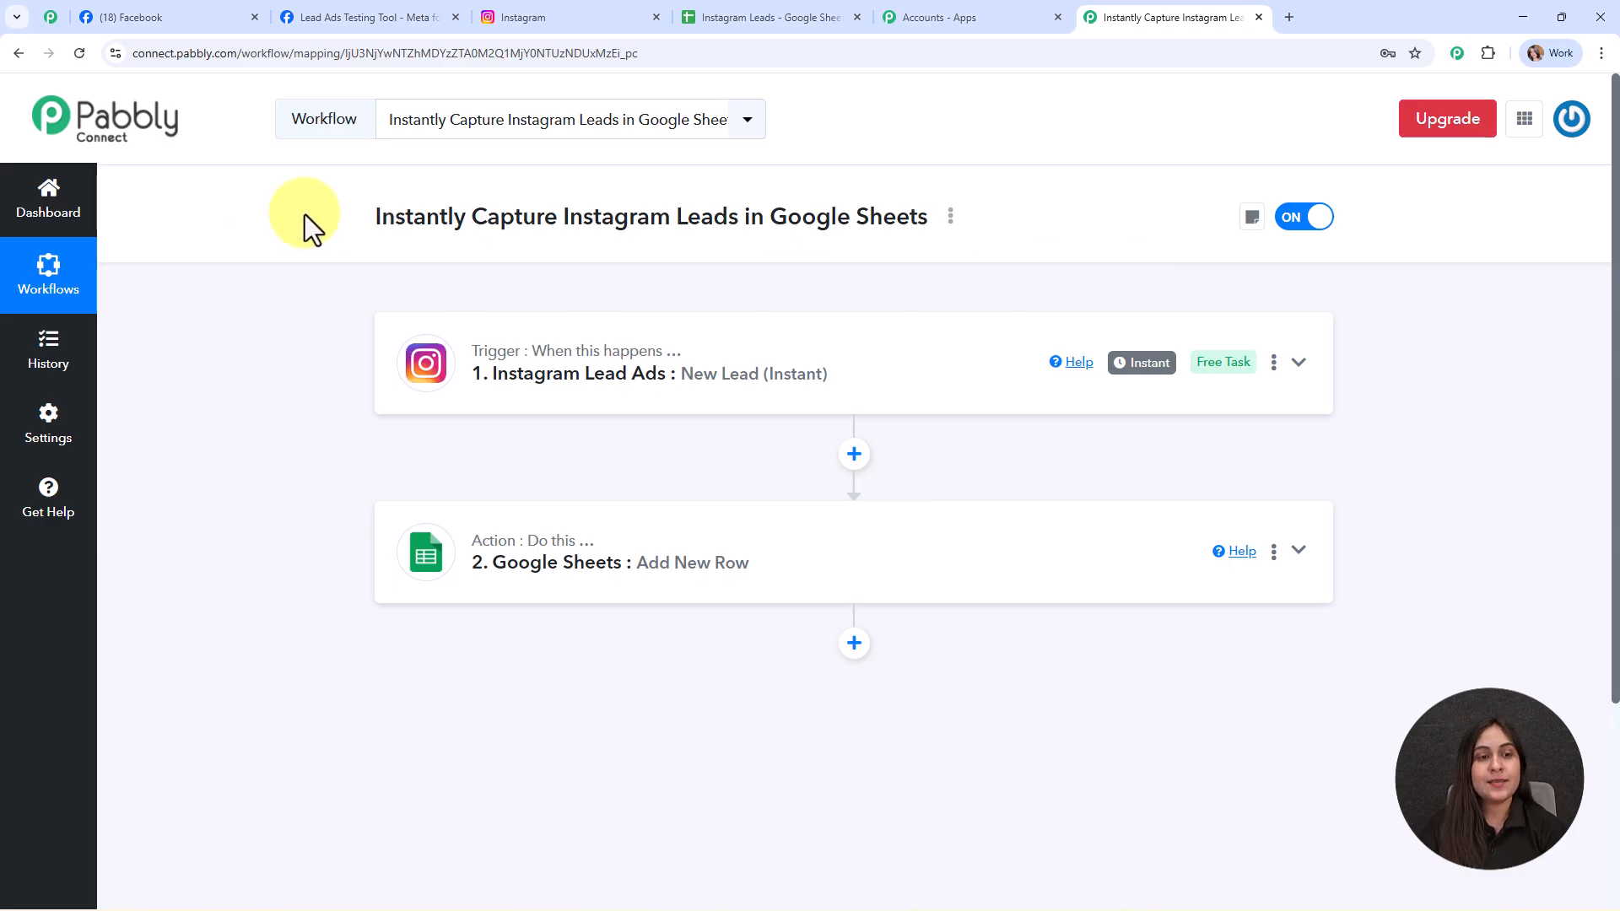
triple_click(868, 215)
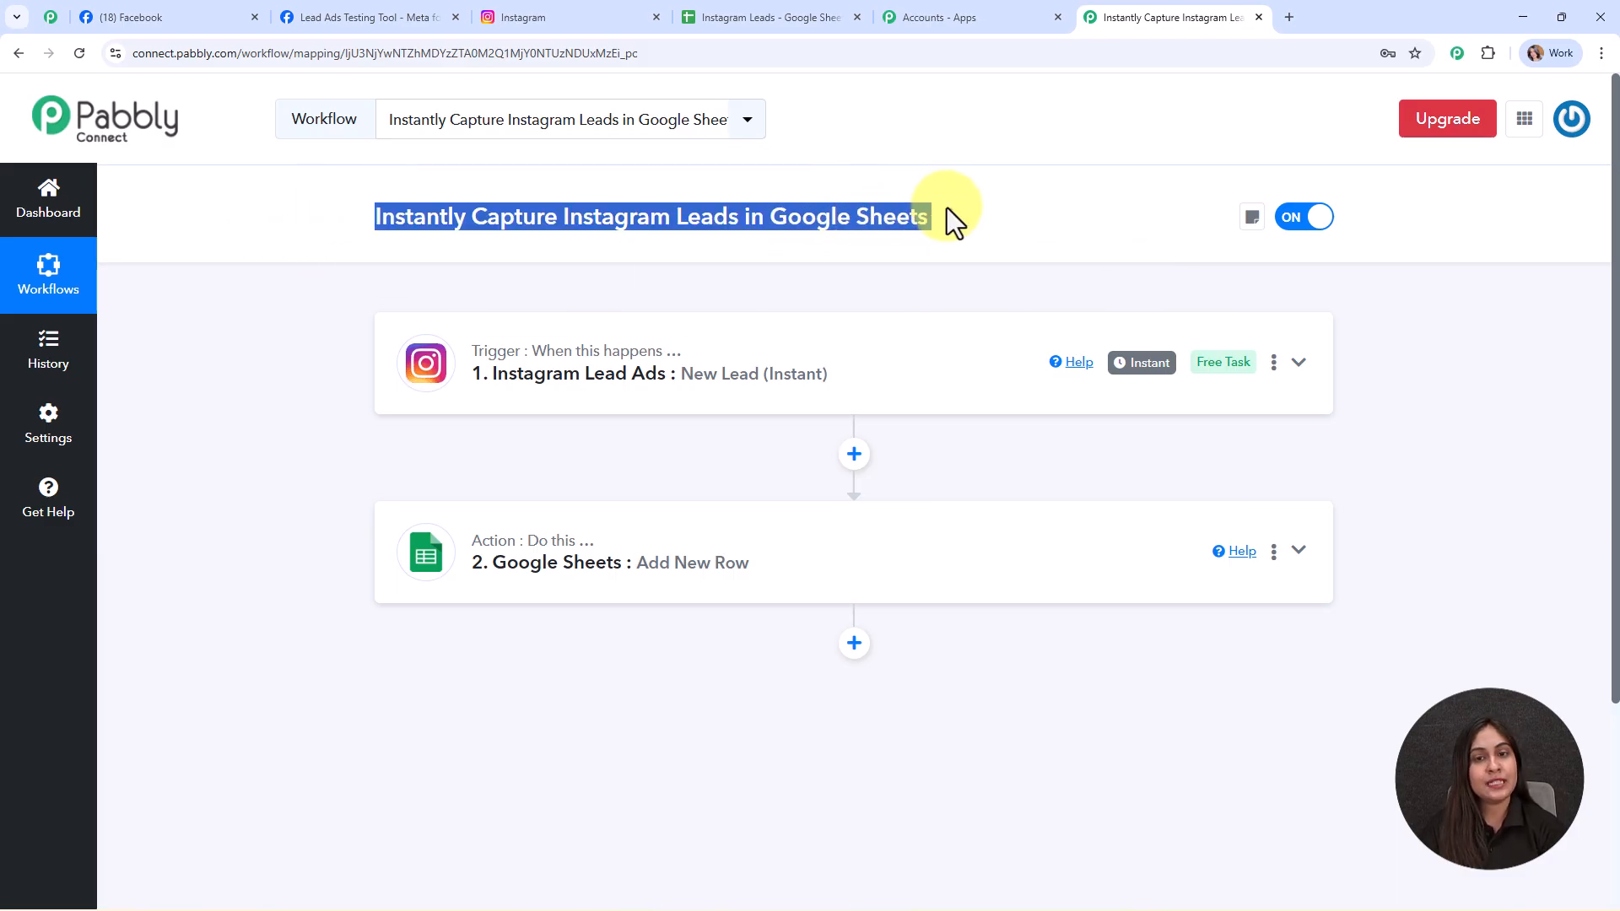
left_click(963, 272)
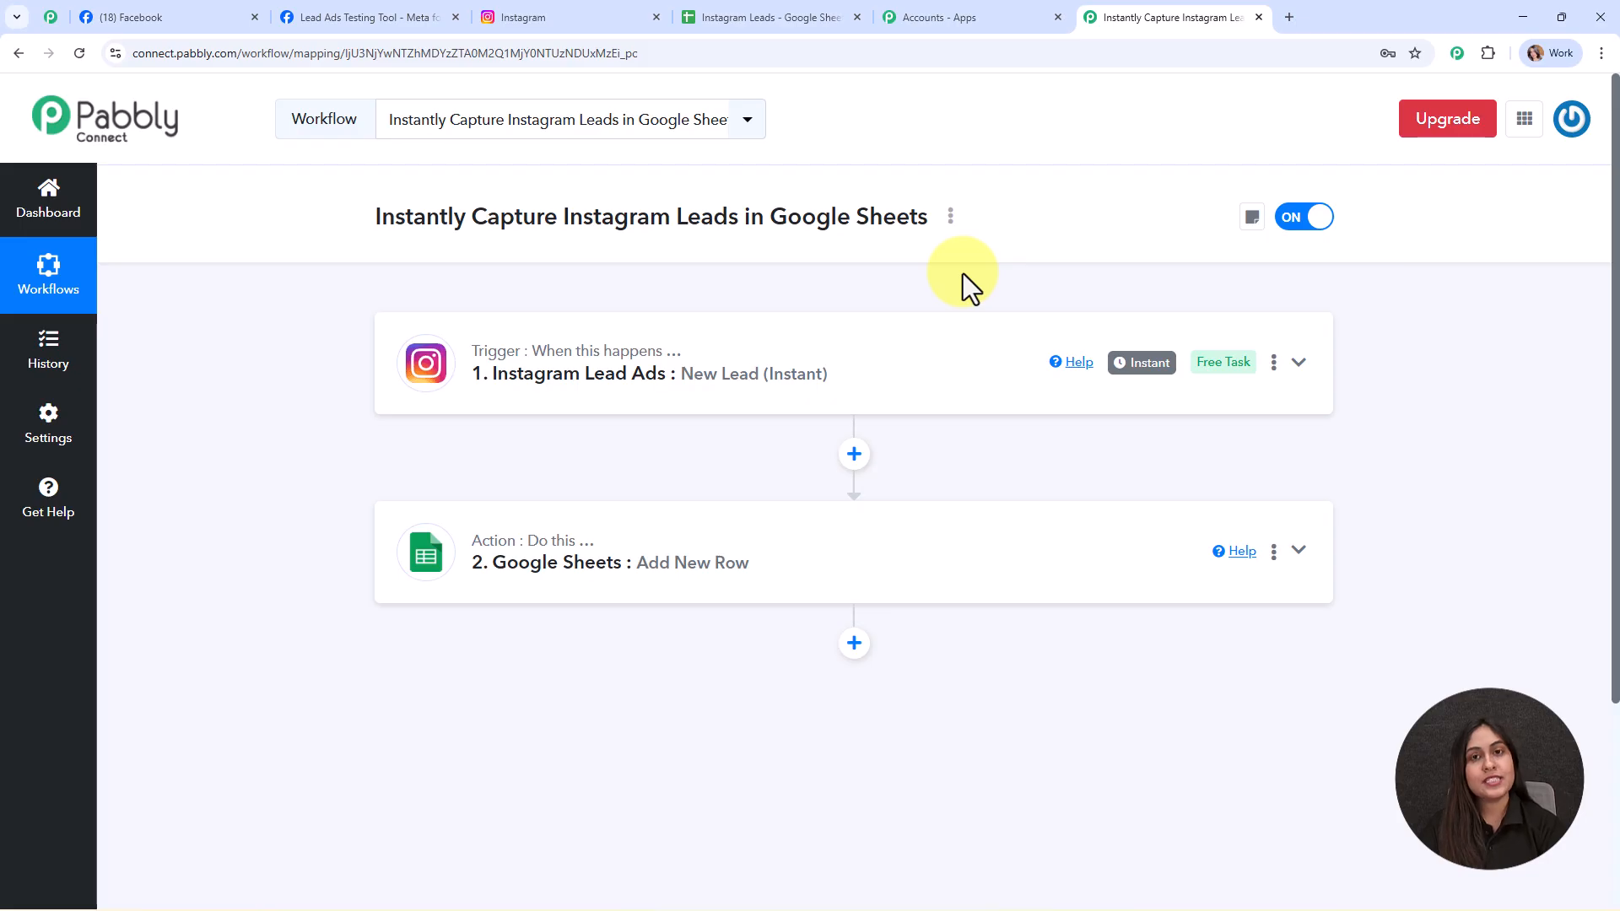